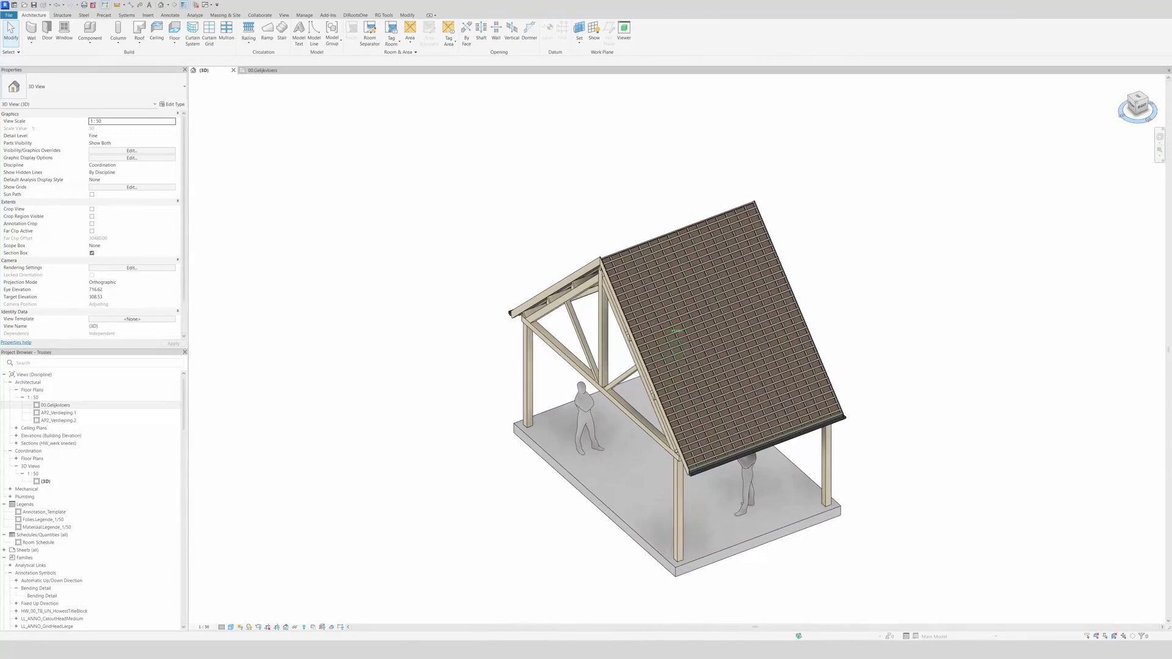
shift+middle_drag(676, 348, 726, 348)
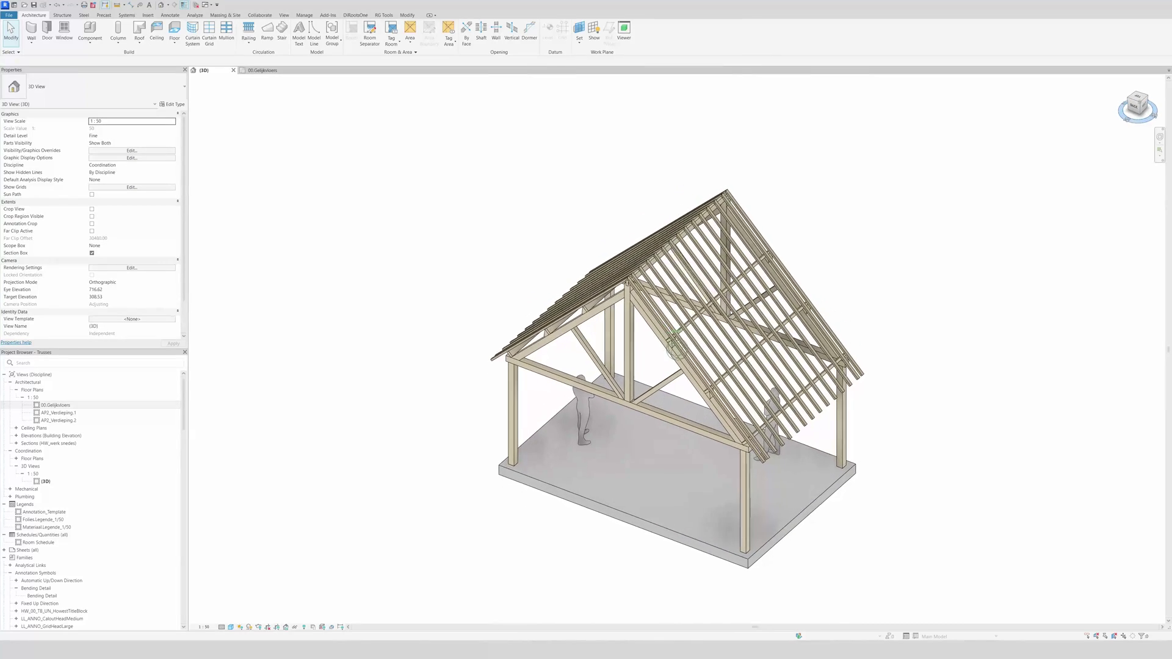
shift+middle_drag(676, 348, 702, 348)
shift+middle_drag(1119, 126, 1144, 127)
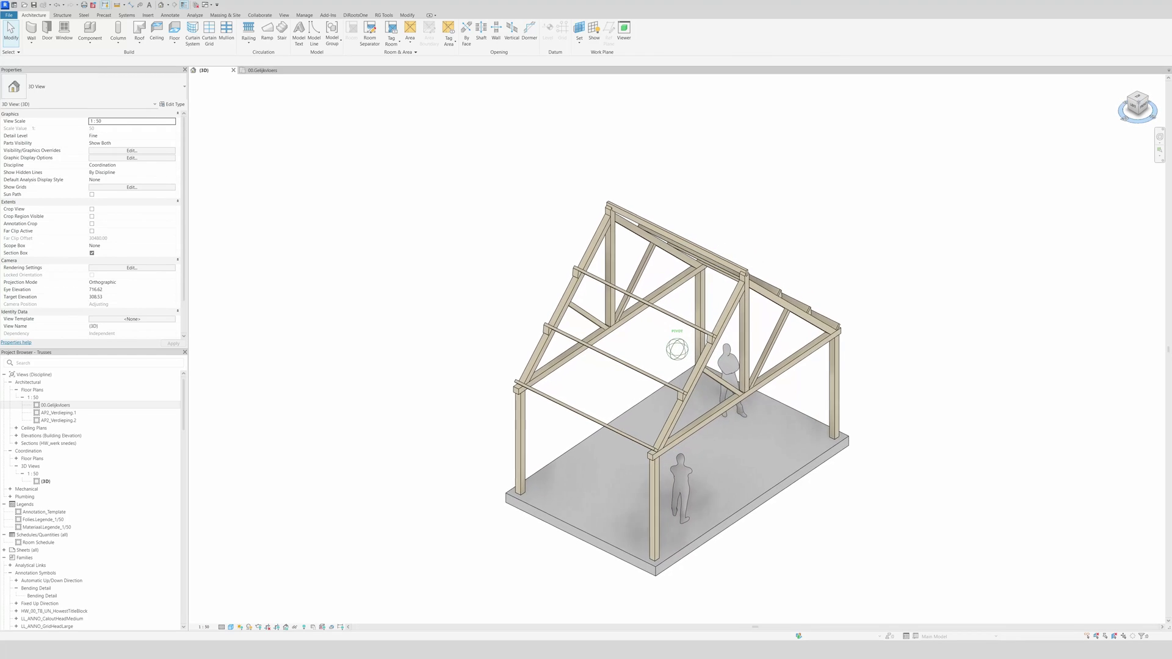
shift+middle_drag(676, 348, 696, 348)
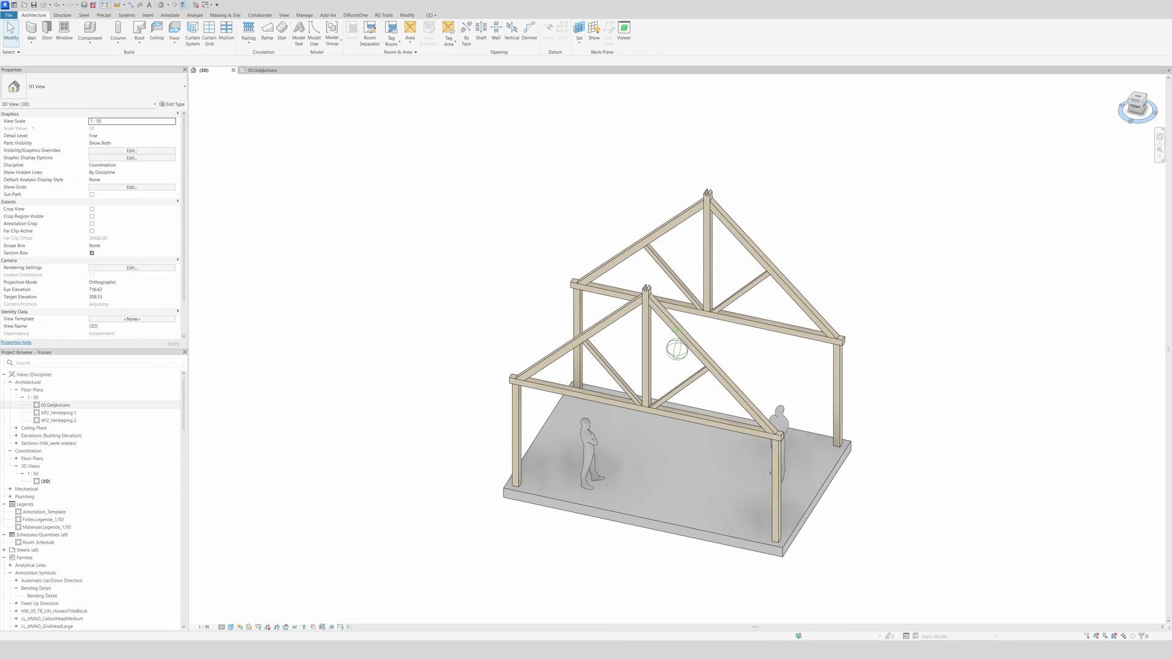
shift+middle_drag(676, 348, 821, 355)
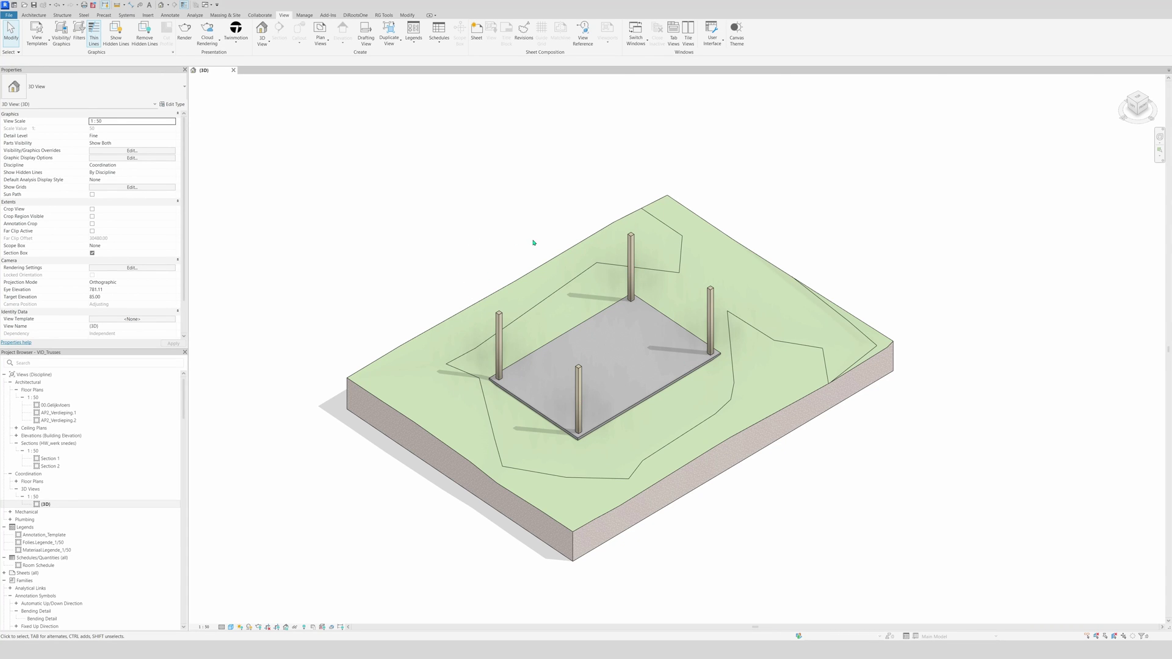
shift+middle_drag(533, 243, 479, 251)
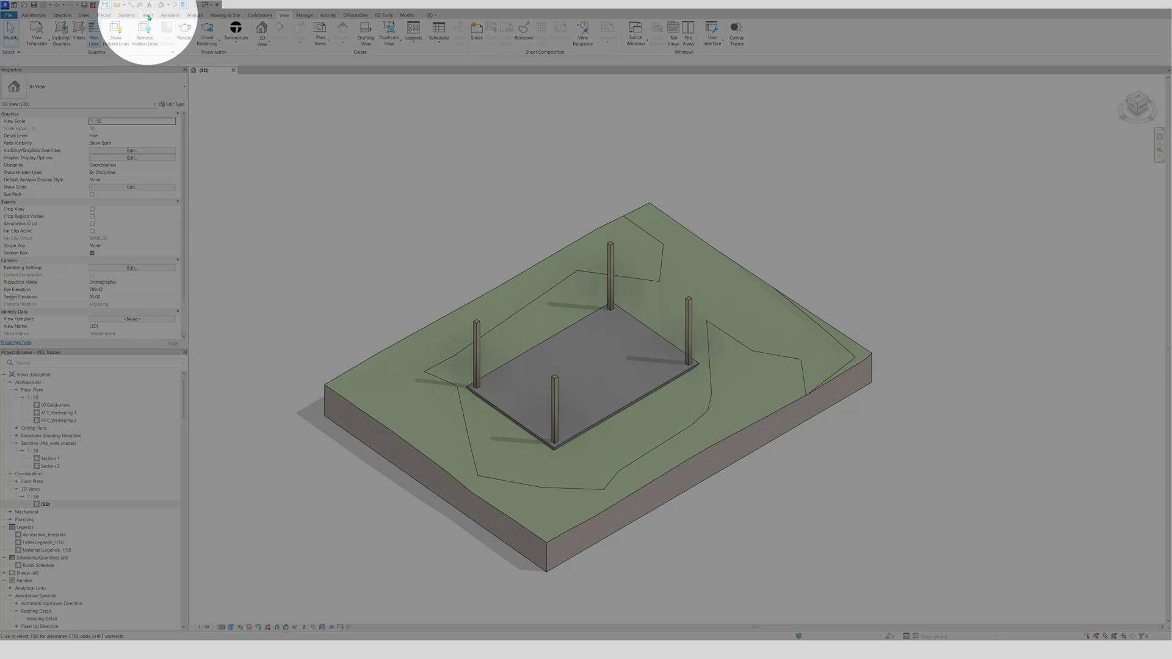
Browse the online Autodesk family library for wood structural framing families and mark Dimension Lumber.
click(149, 16)
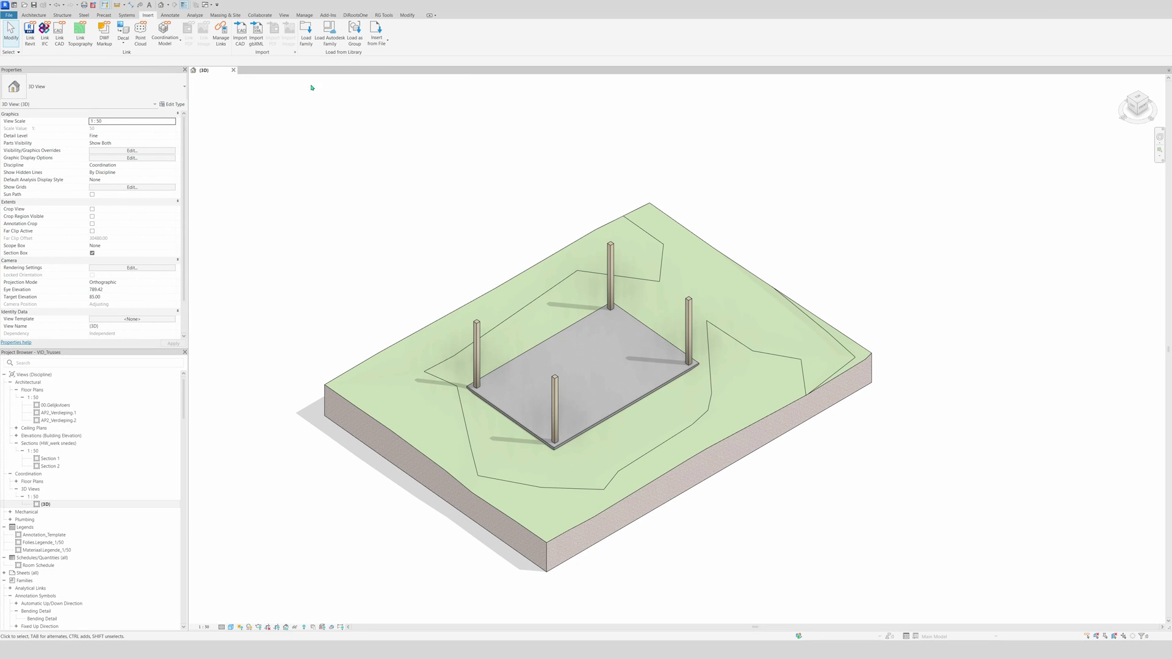
click(330, 43)
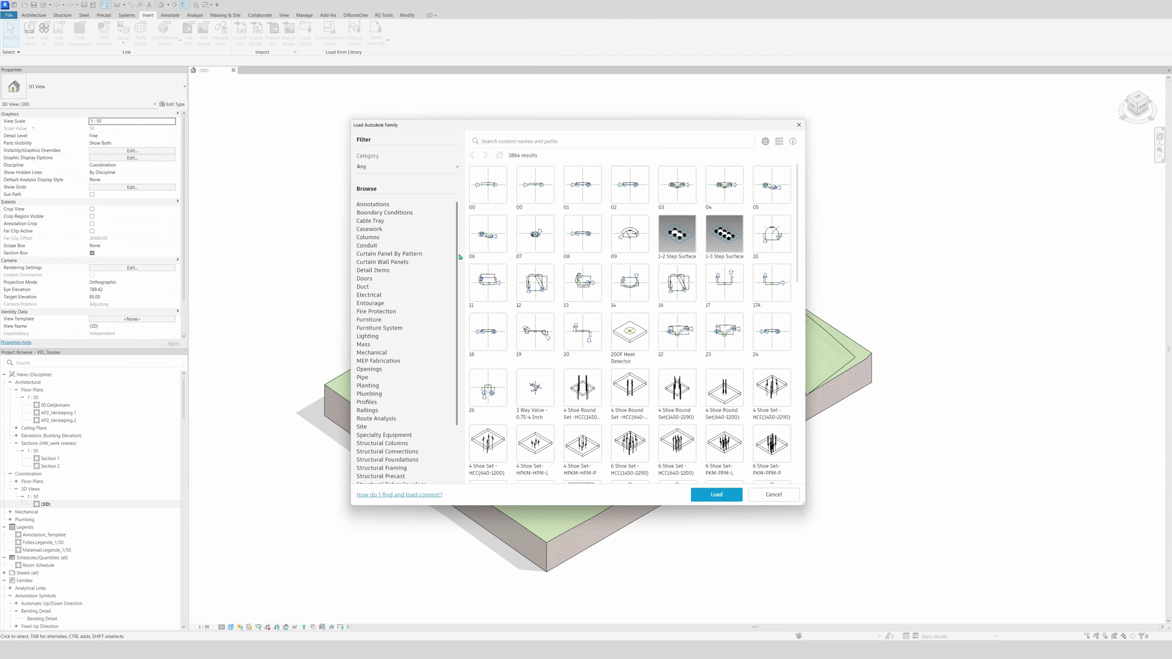
drag(458, 257, 449, 343)
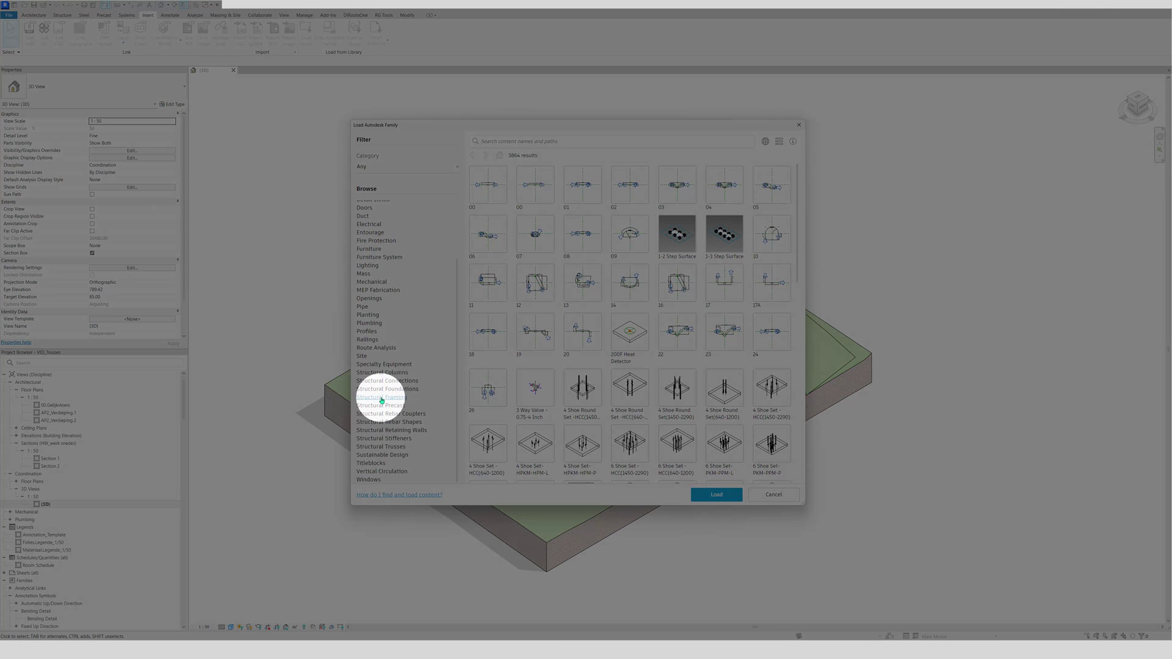
click(380, 397)
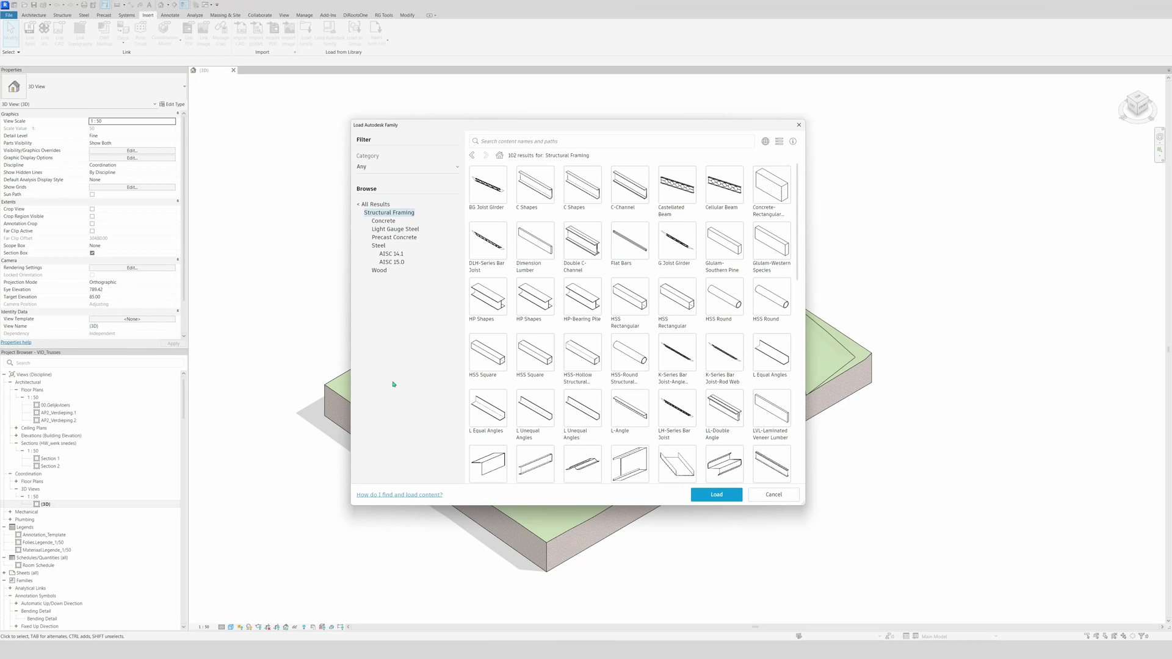
click(380, 272)
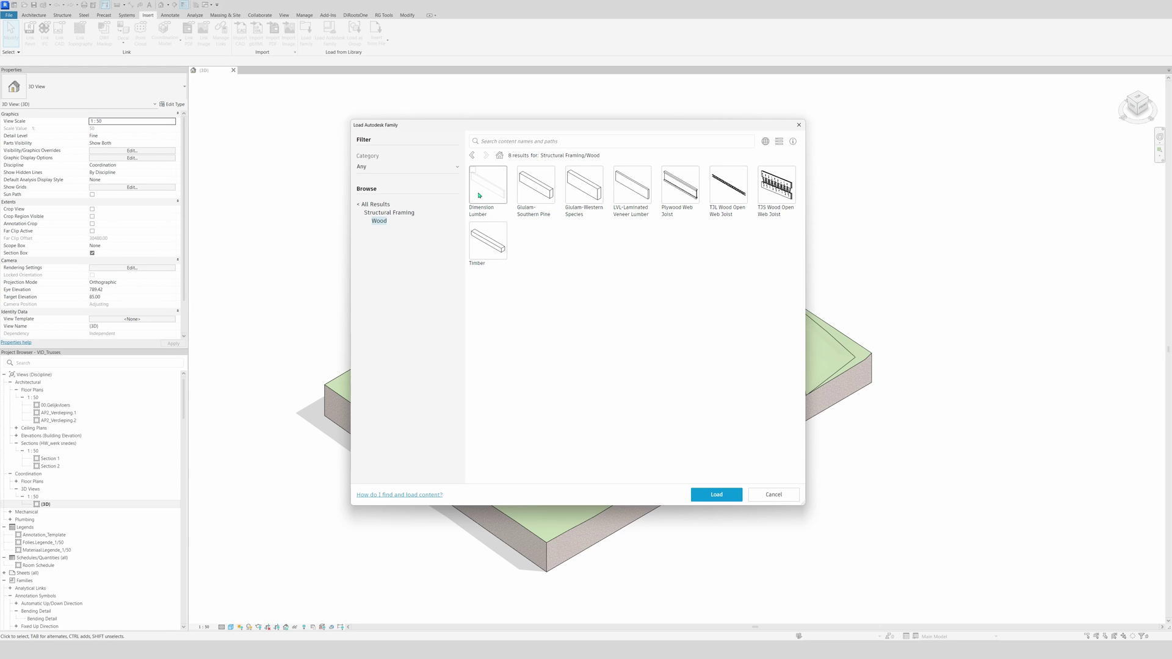
click(474, 174)
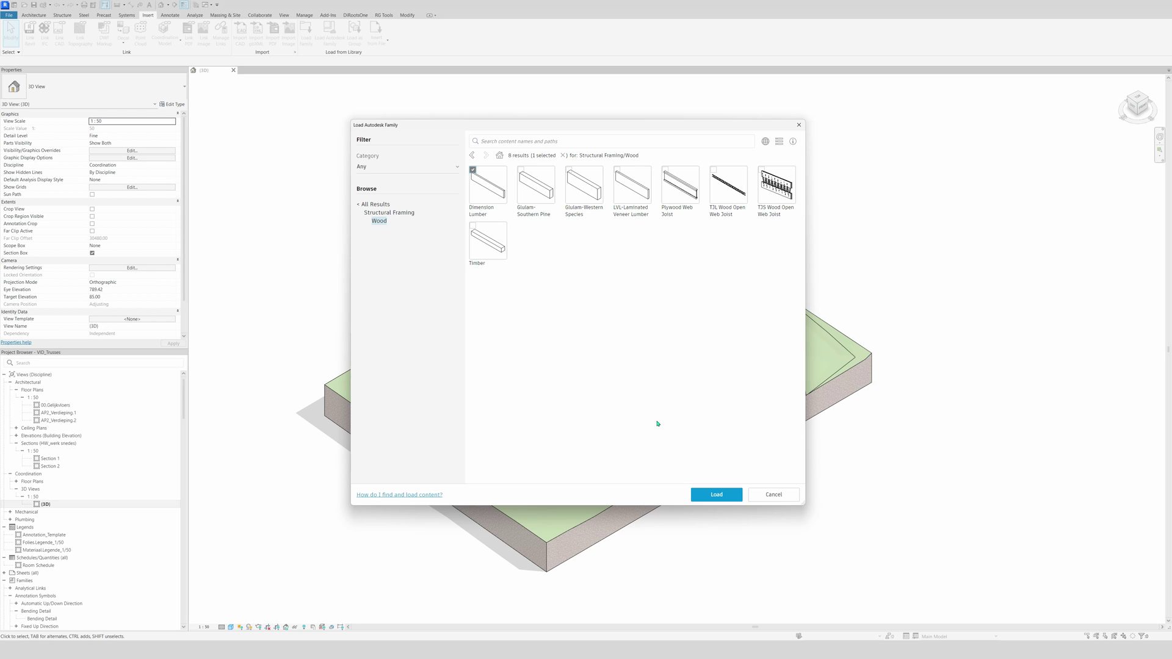
Look through the wood structural column families in the Autodesk library and leave it without loading anything.
click(375, 205)
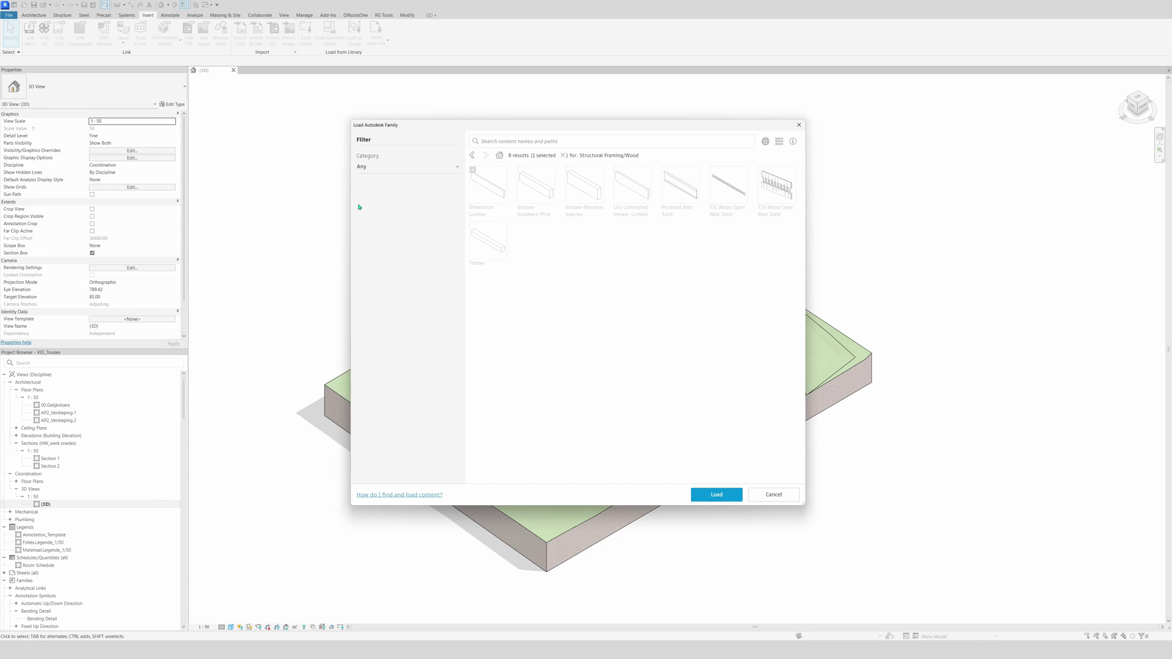
scroll(440, 378, down, 3)
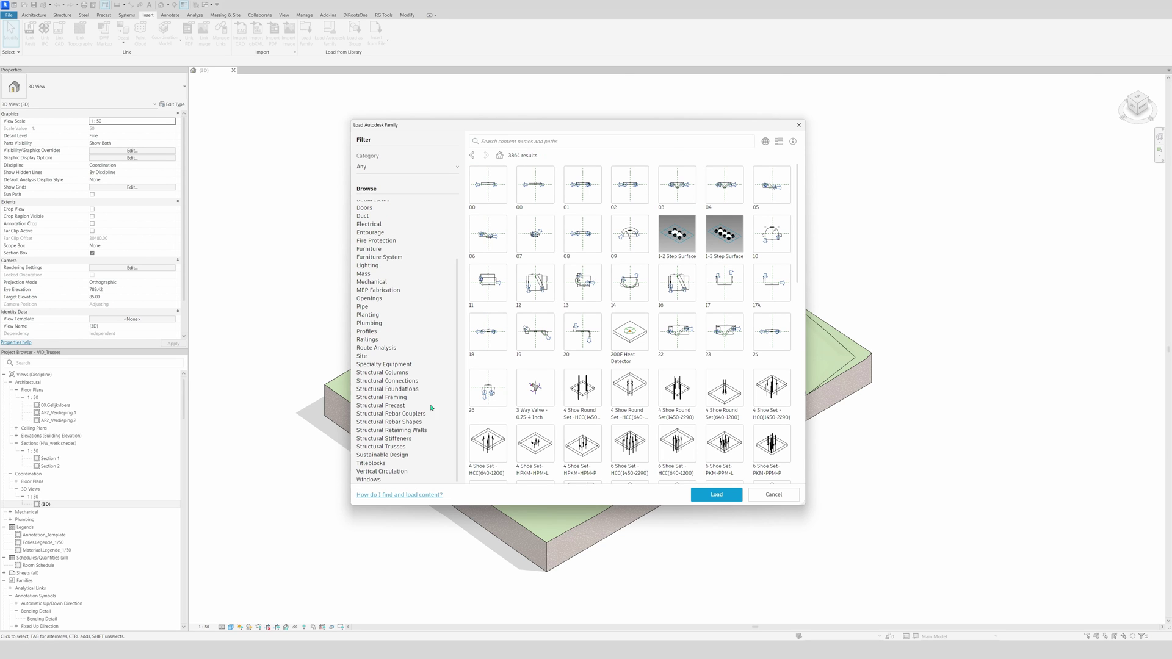
click(388, 372)
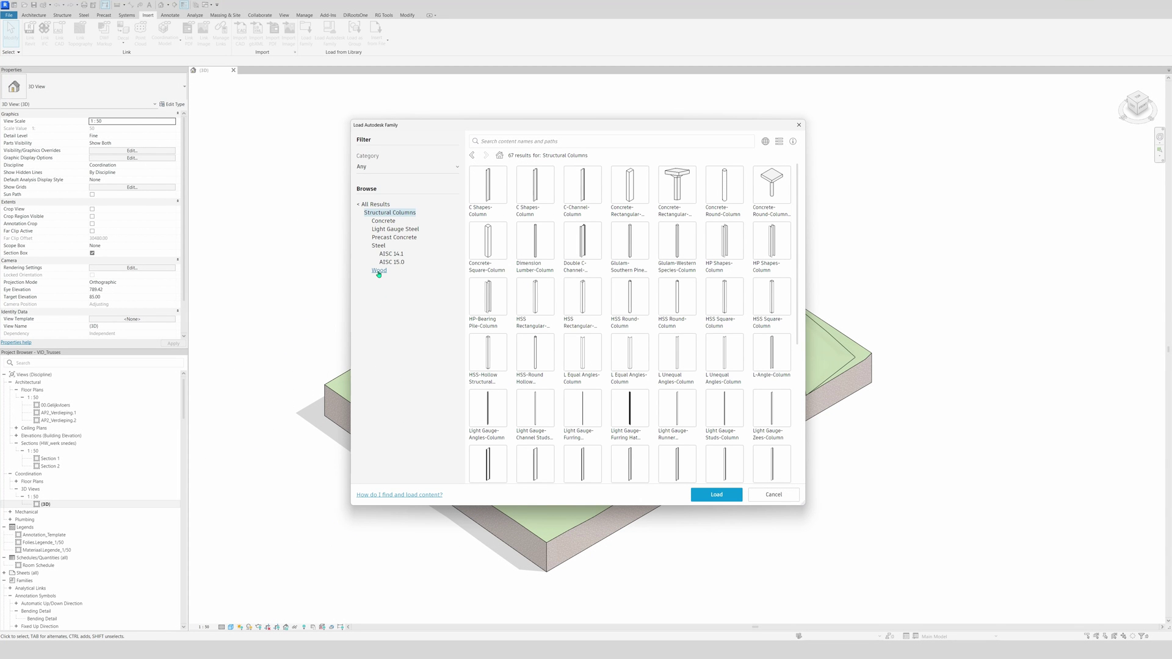
click(379, 271)
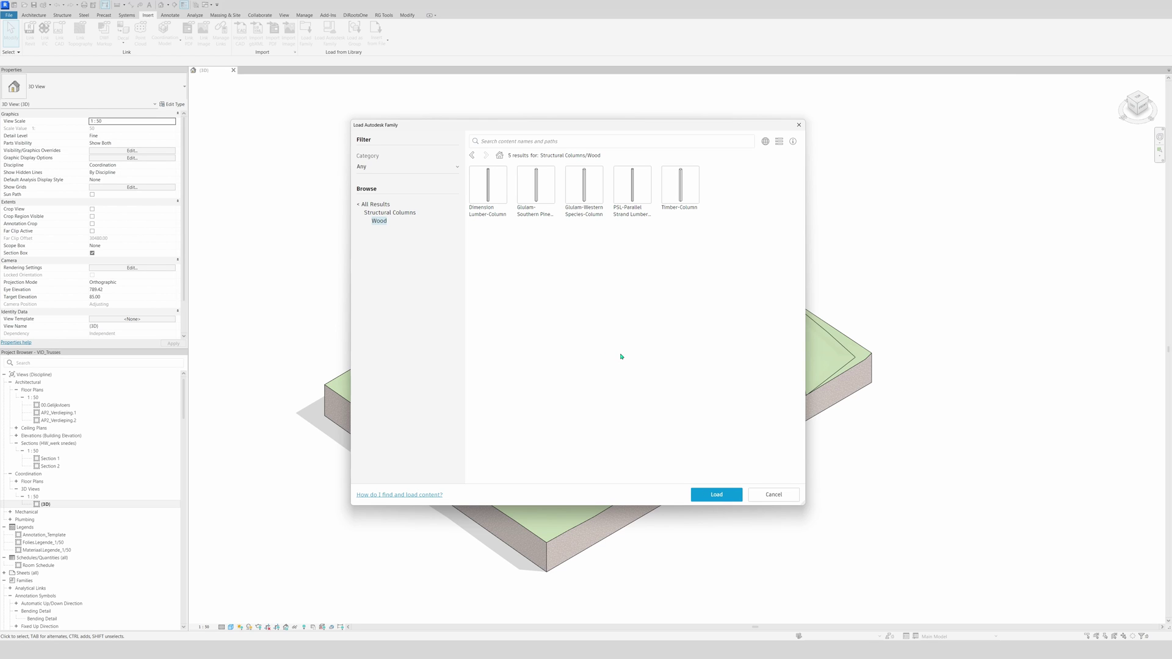
click(772, 492)
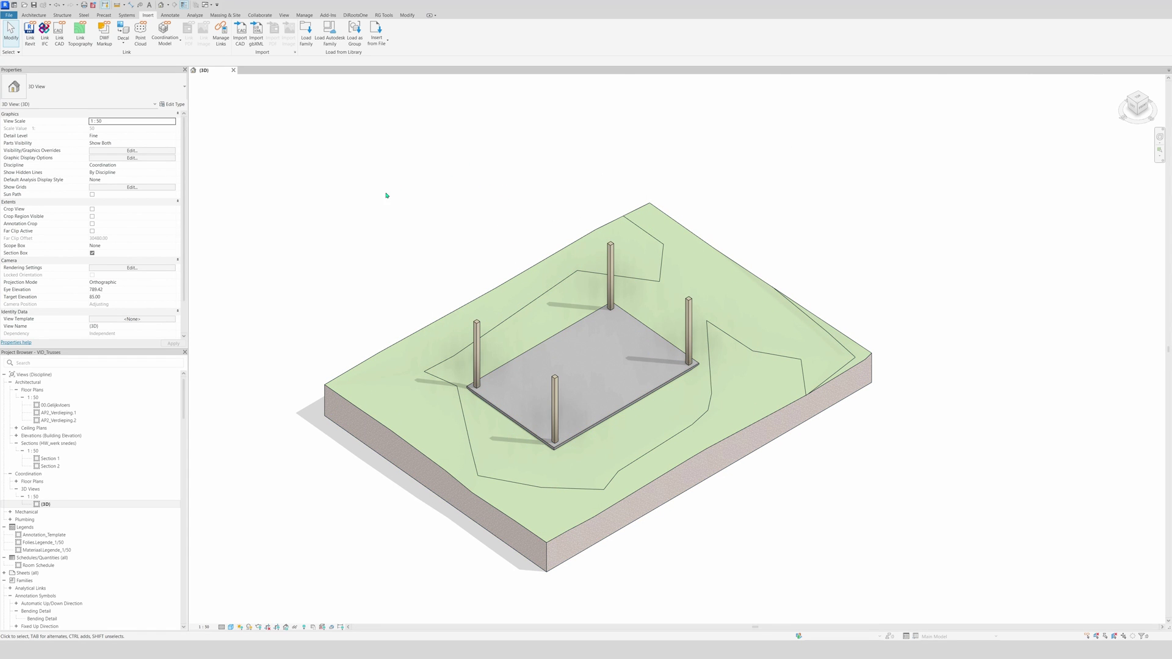
Open the 00.Gelijkvloers floor plan and go from its Section 1 line to the corresponding section view.
double_click(55, 405)
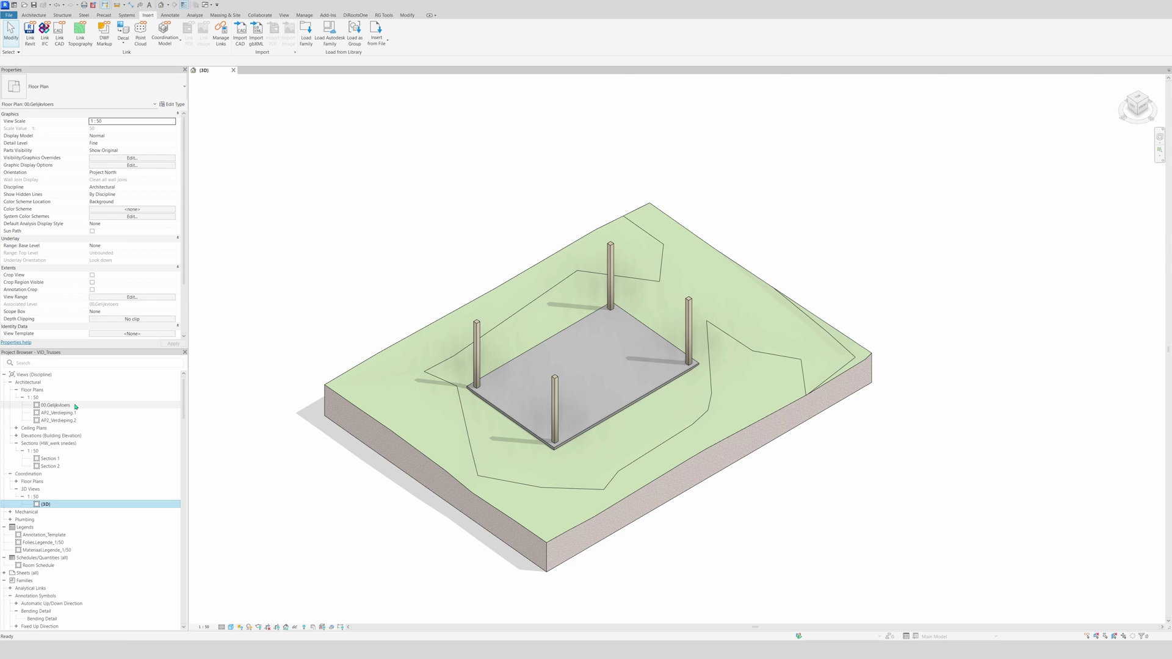
scroll(645, 328, up, 3)
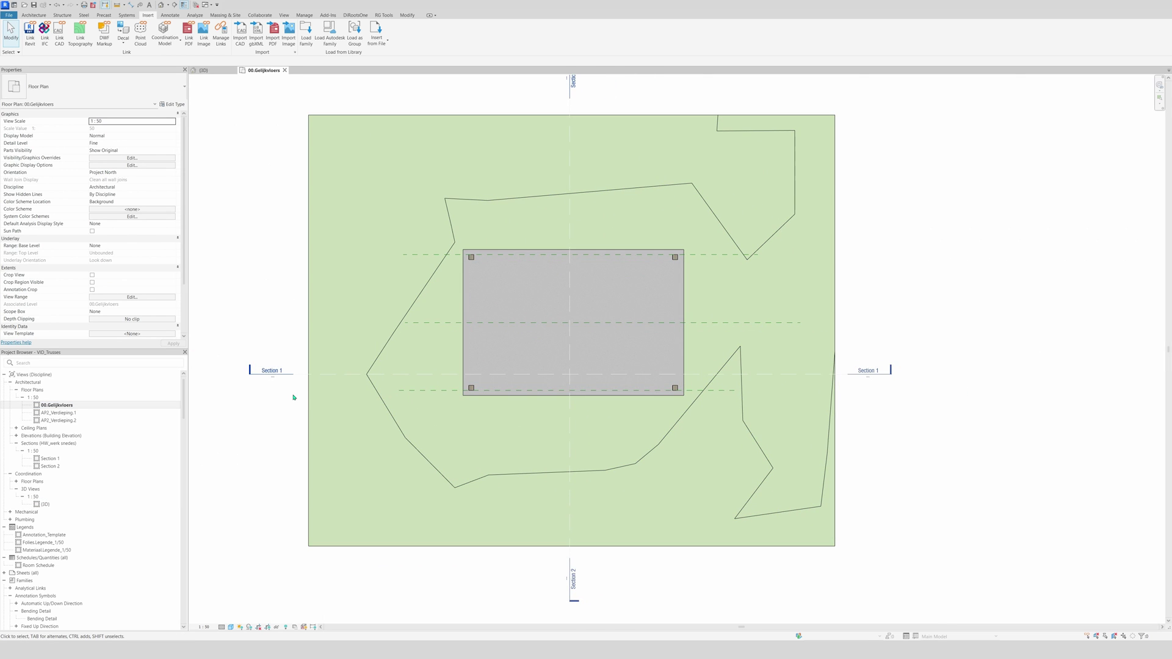
click(844, 379)
right_click(845, 379)
click(873, 417)
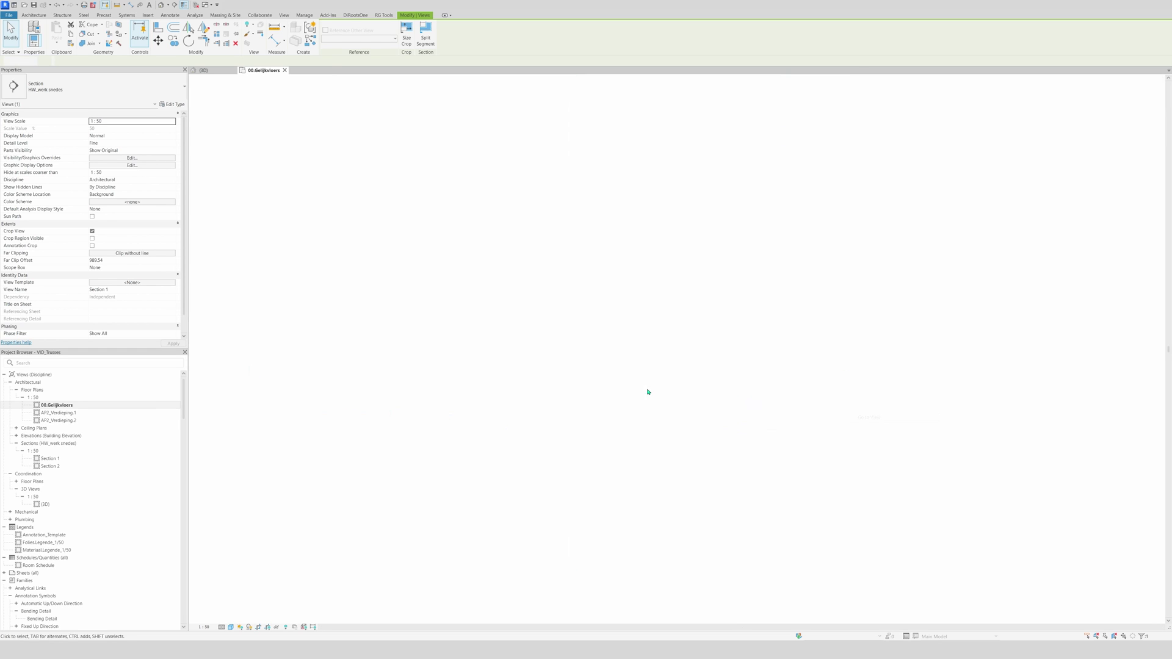
scroll(635, 319, up, 3)
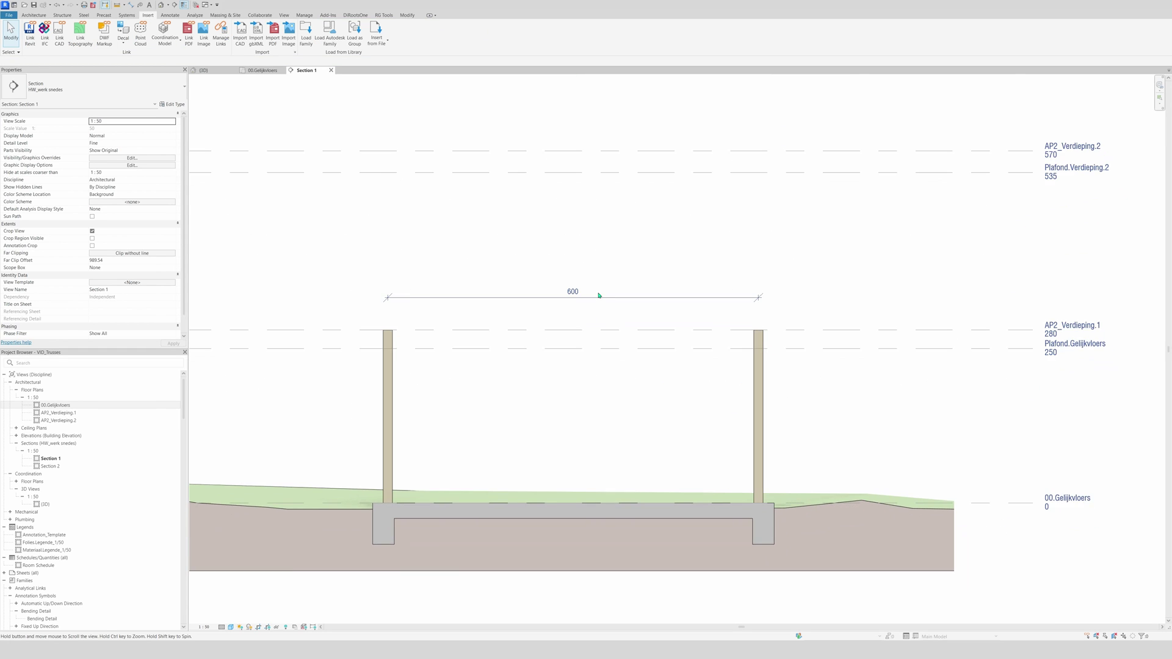
scroll(599, 296, down, 1)
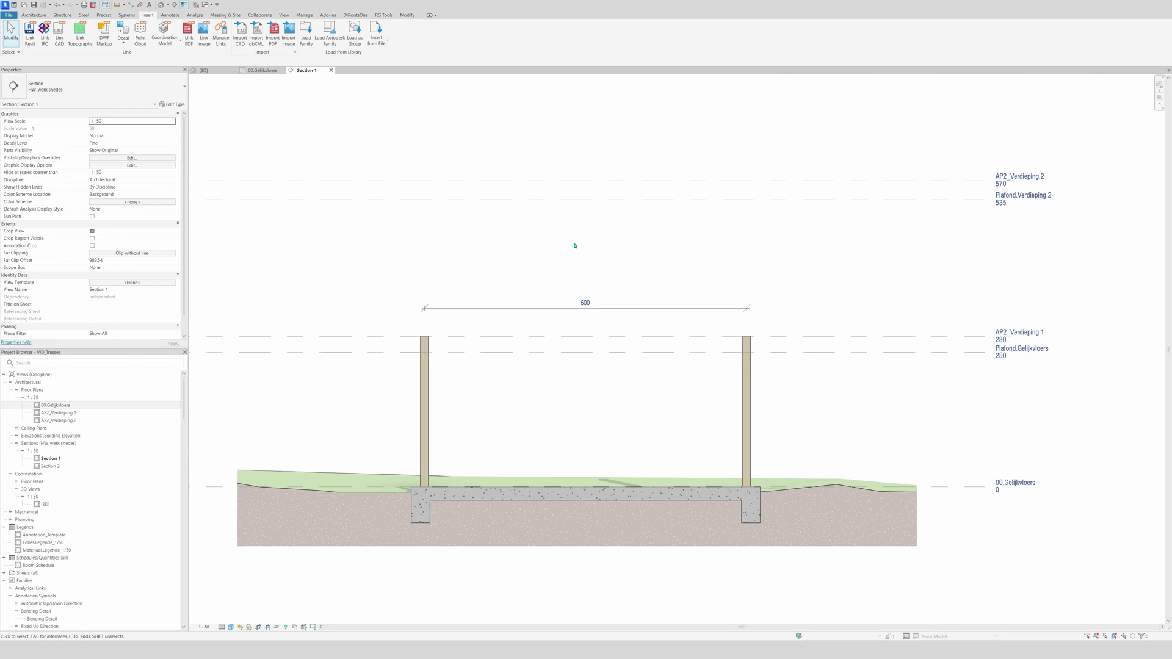
scroll(574, 246, down, 1)
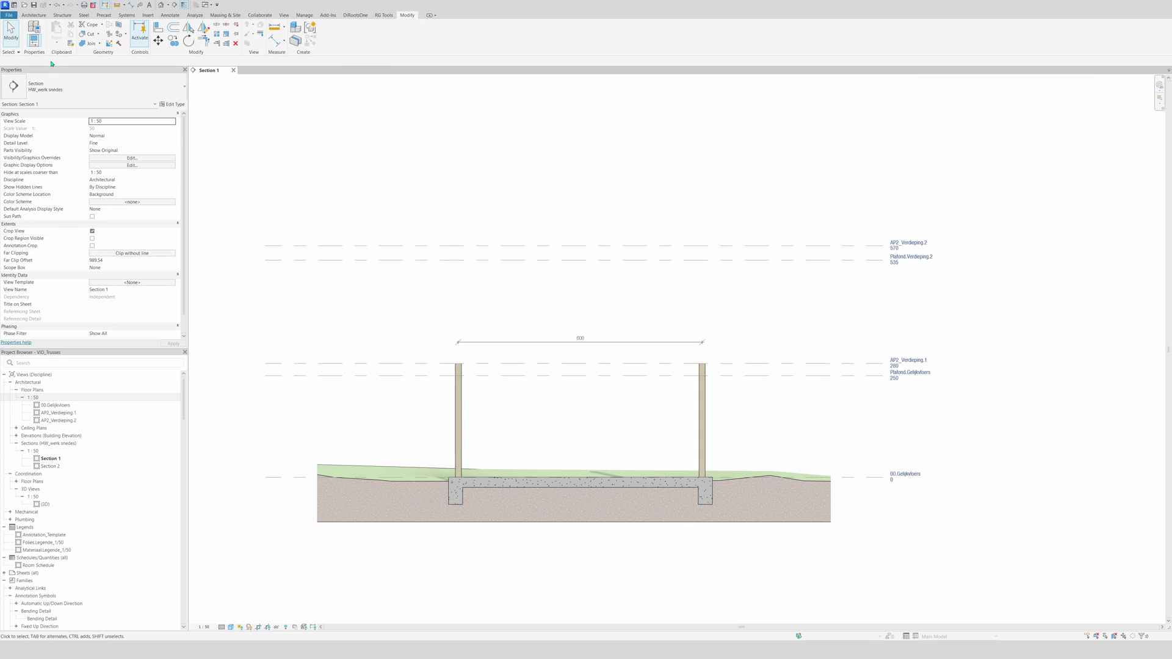
Create a new family from the Metric Structural Trusses template.
click(8, 15)
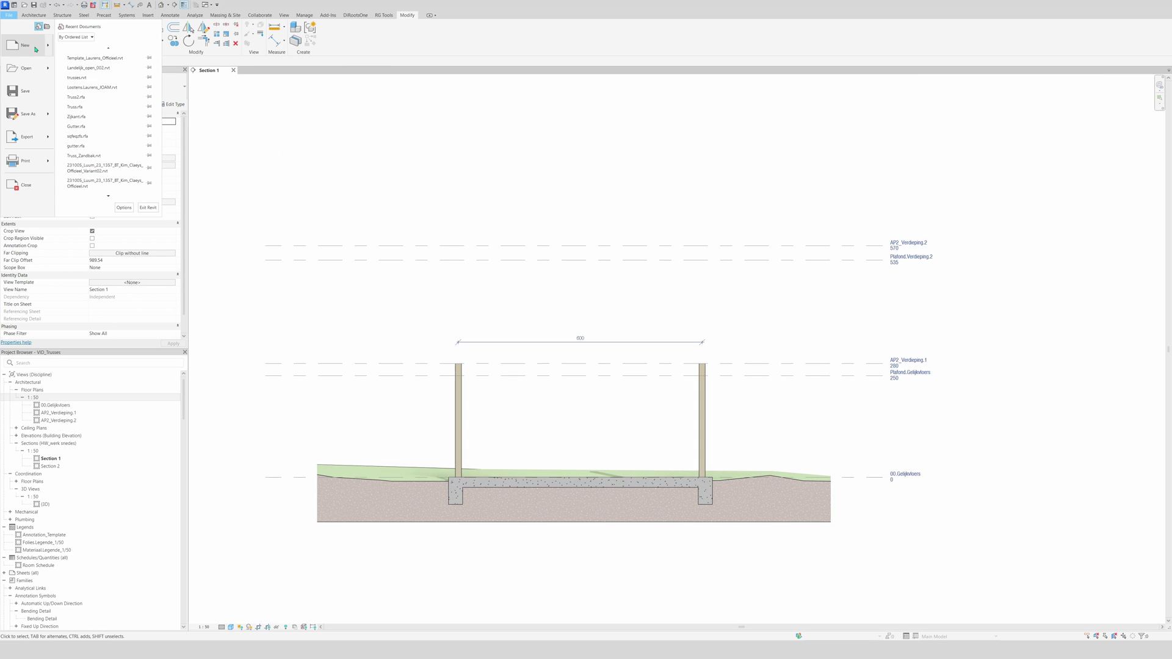
mouse_move(35, 49)
click(80, 69)
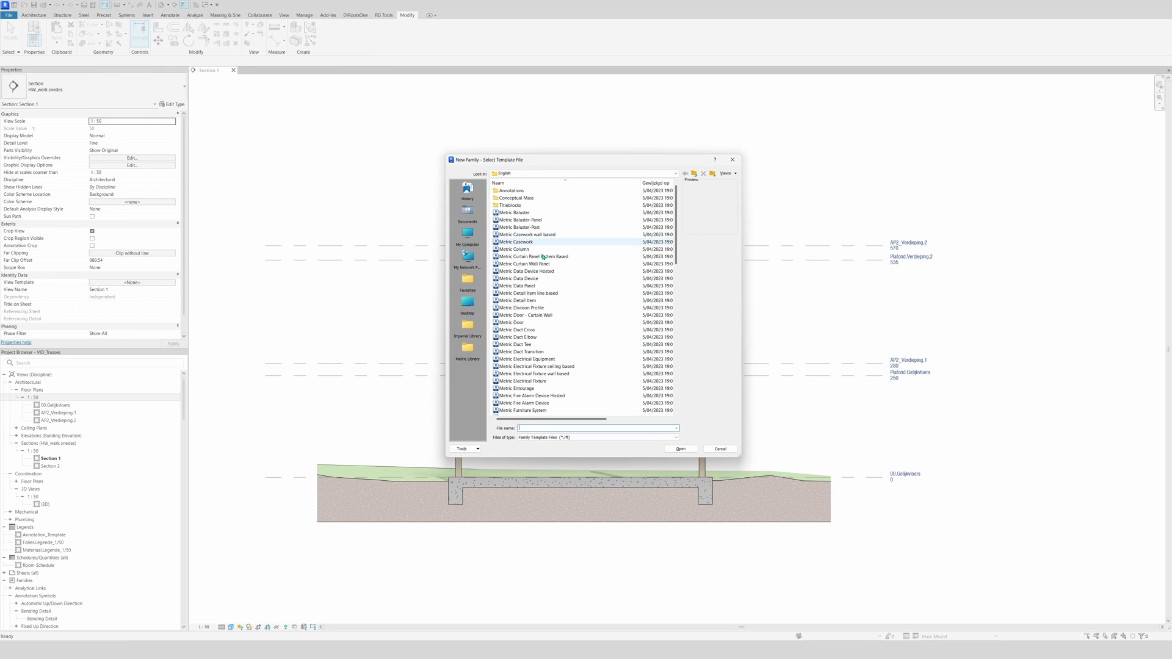
scroll(543, 257, down, 15)
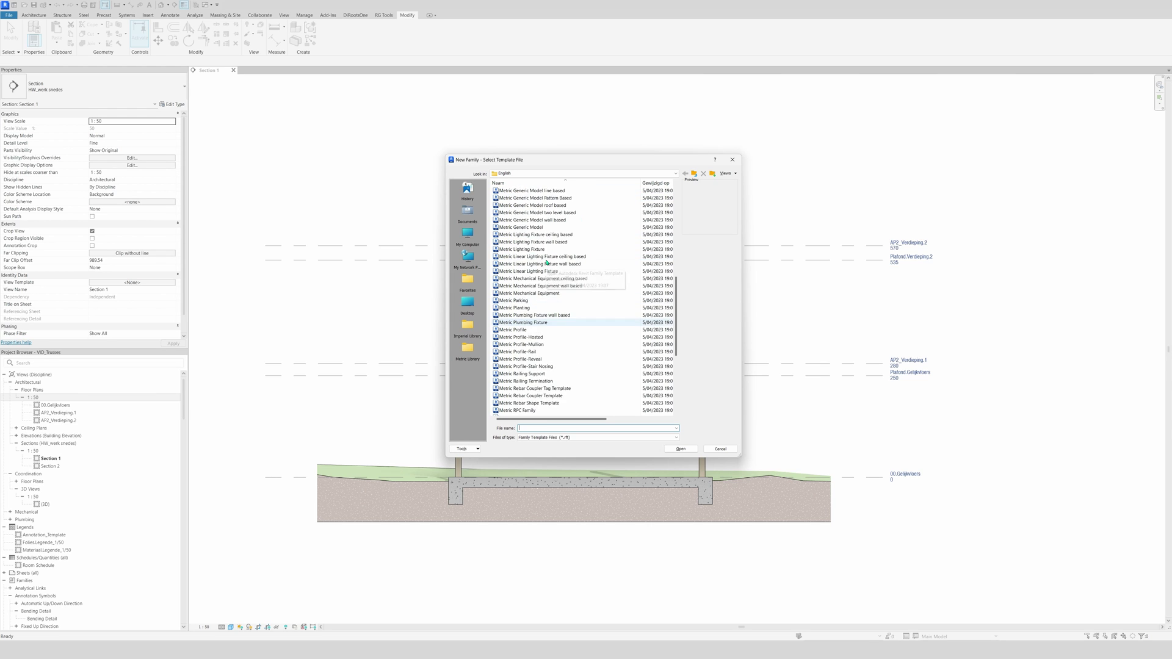
scroll(547, 262, down, 7)
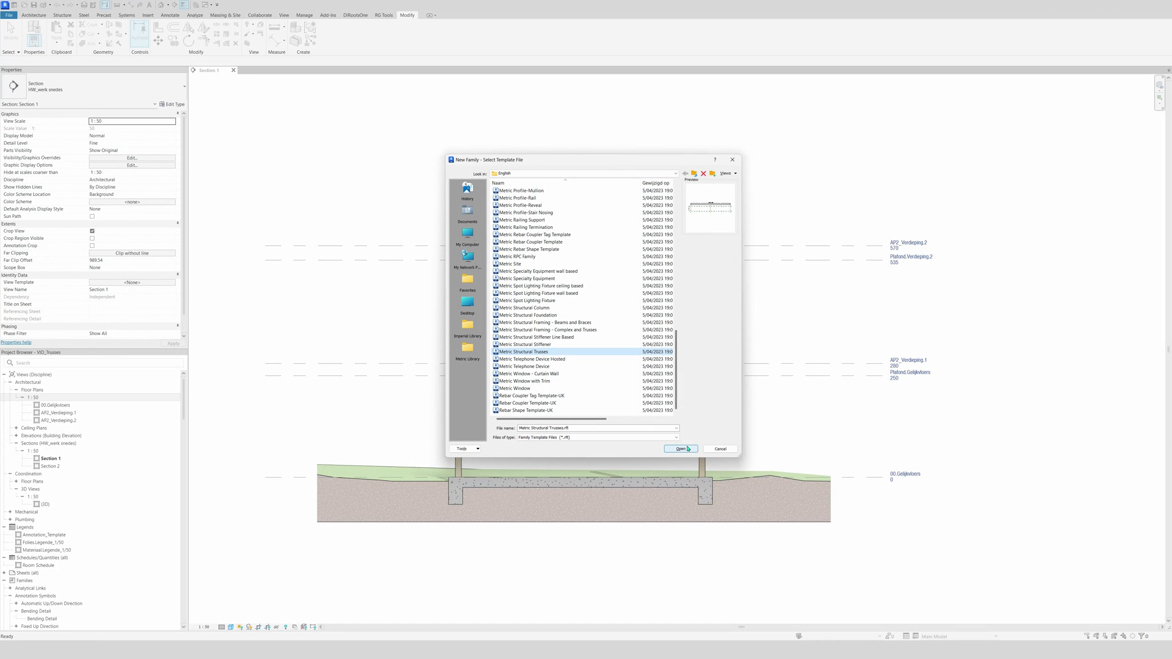
double_click(524, 352)
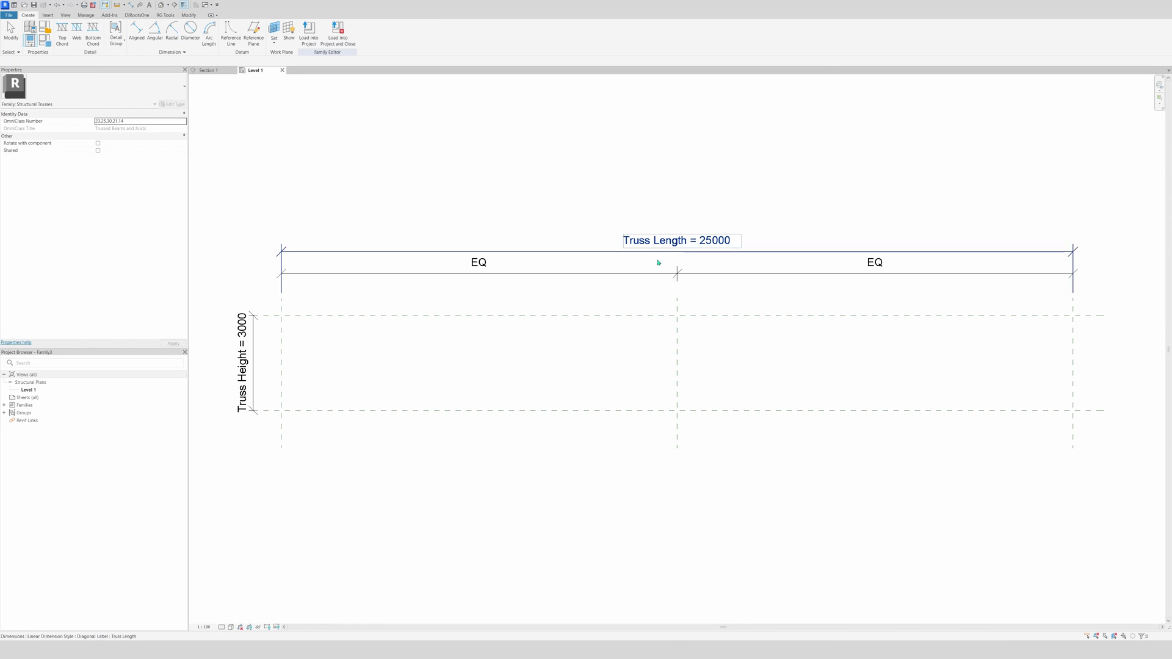
Tile the project's Section 1 view and the truss family's Level 1 view side by side, with the family view active.
click(217, 72)
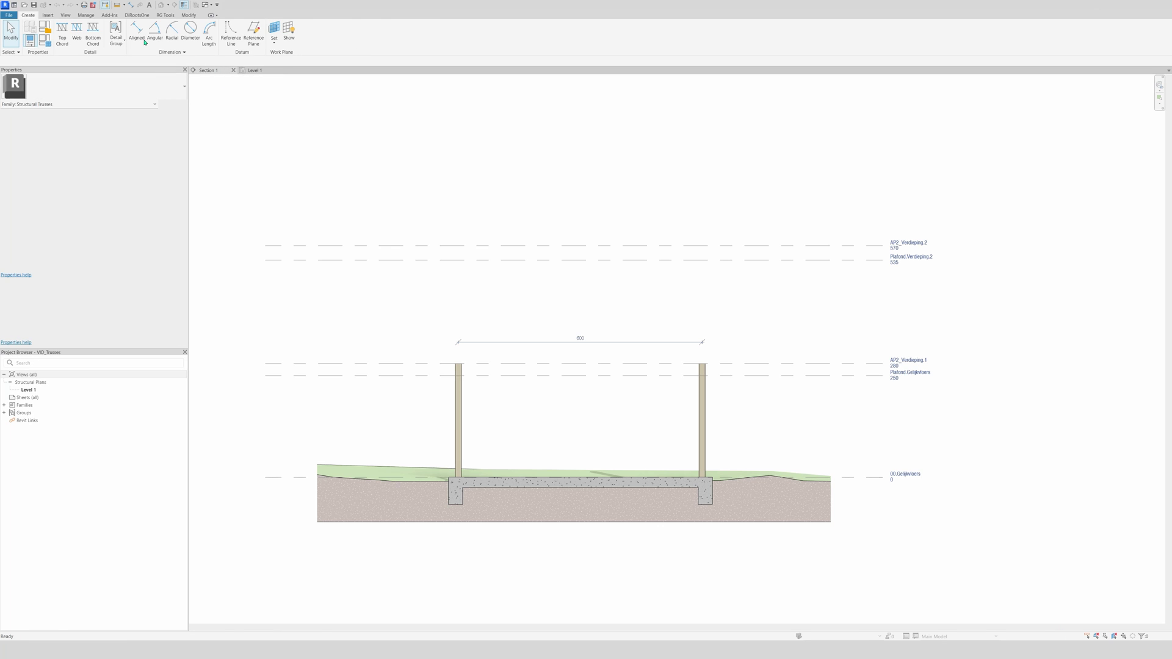
click(284, 14)
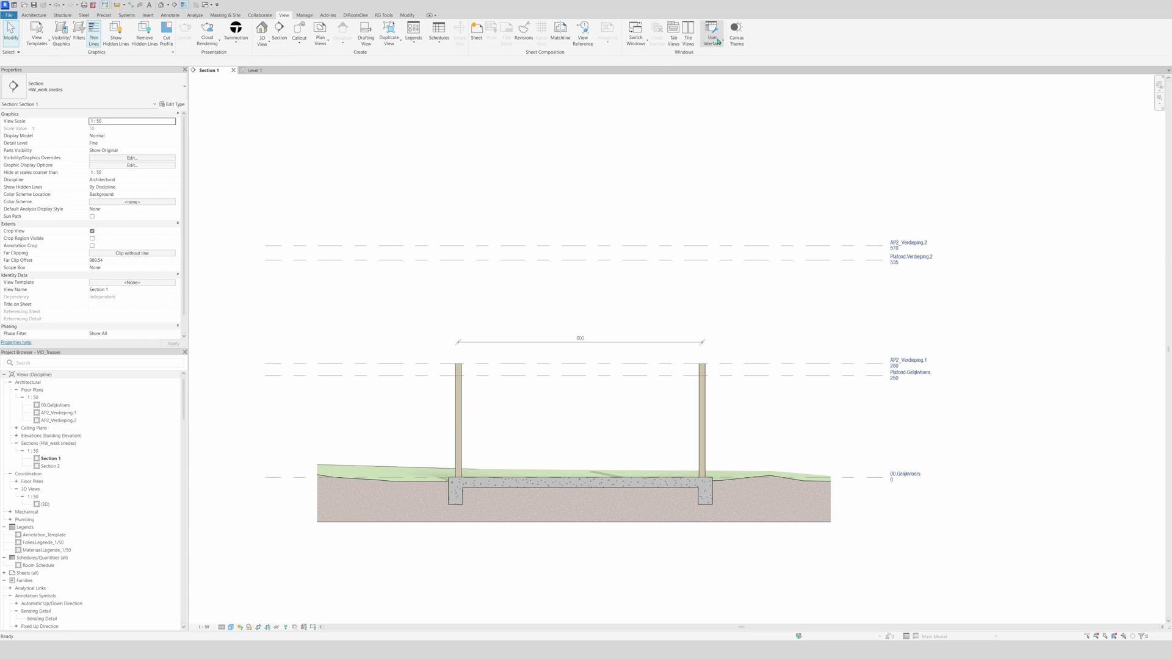
click(689, 36)
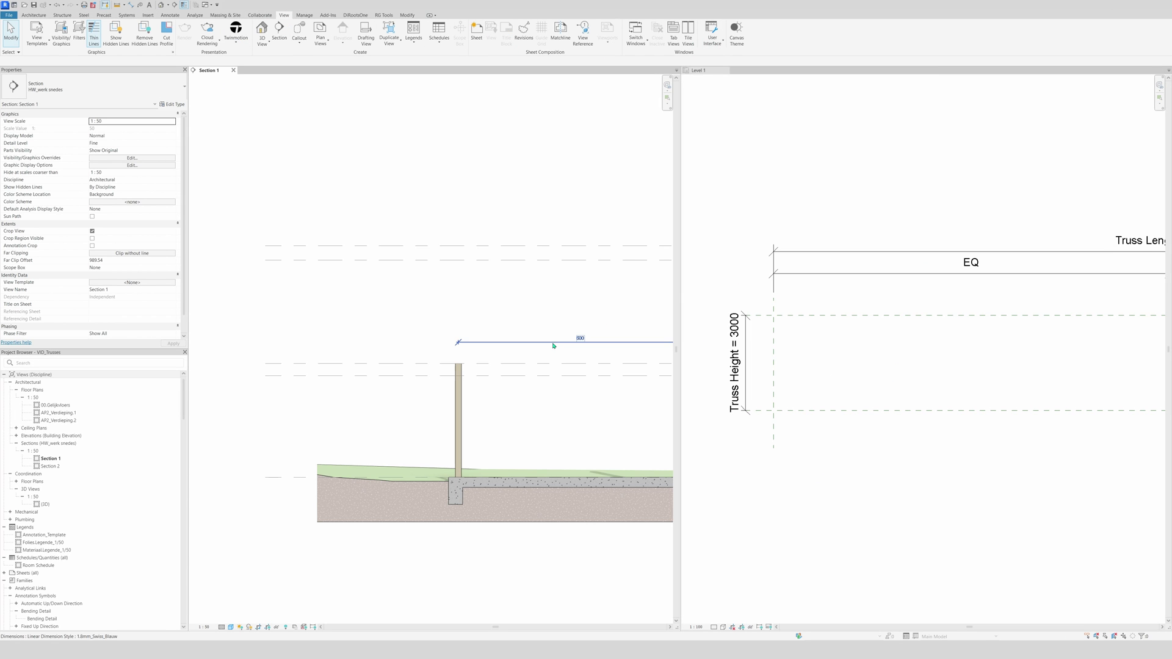
middle_drag(595, 280, 453, 264)
click(973, 218)
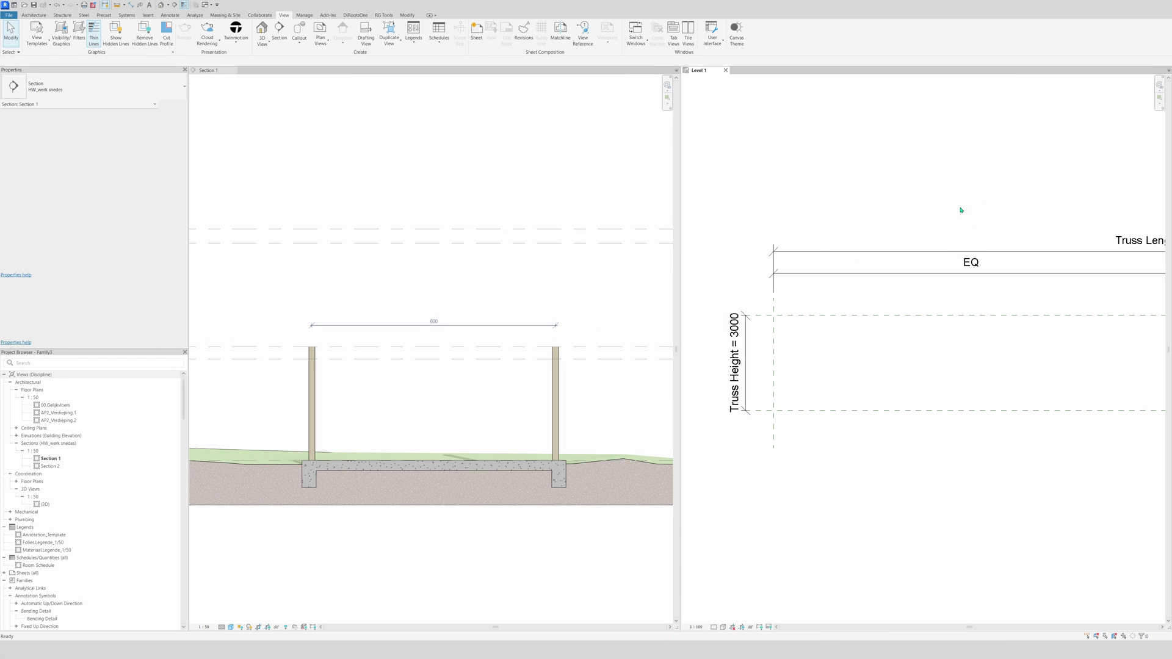
middle_drag(904, 223, 887, 227)
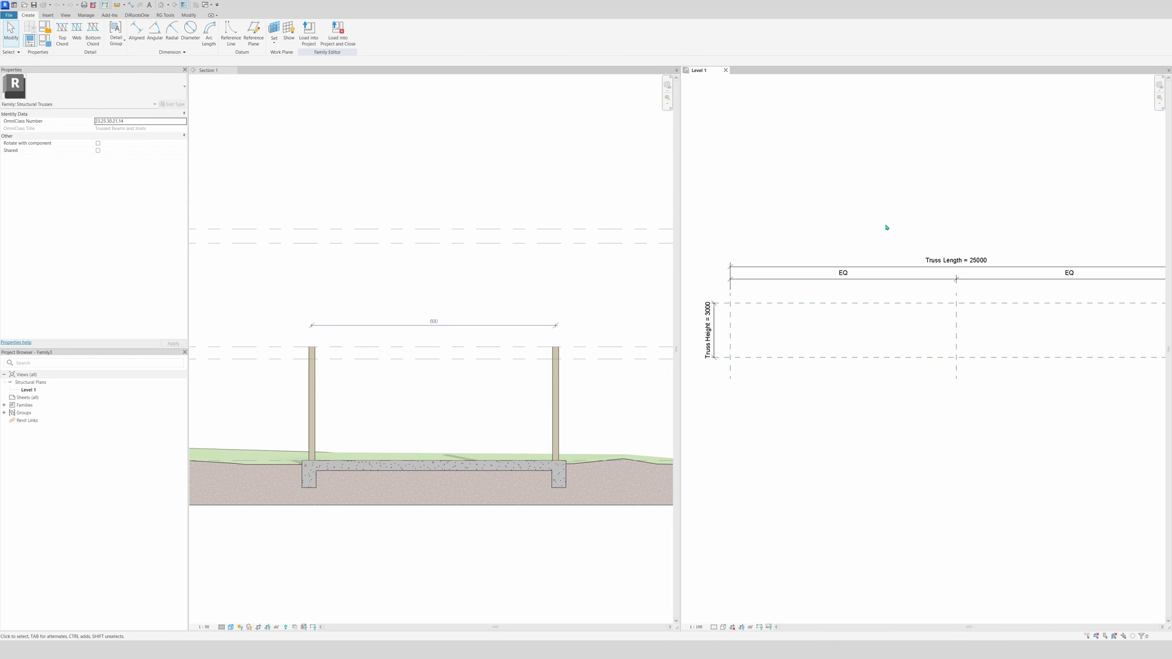
scroll(889, 227, down, 1)
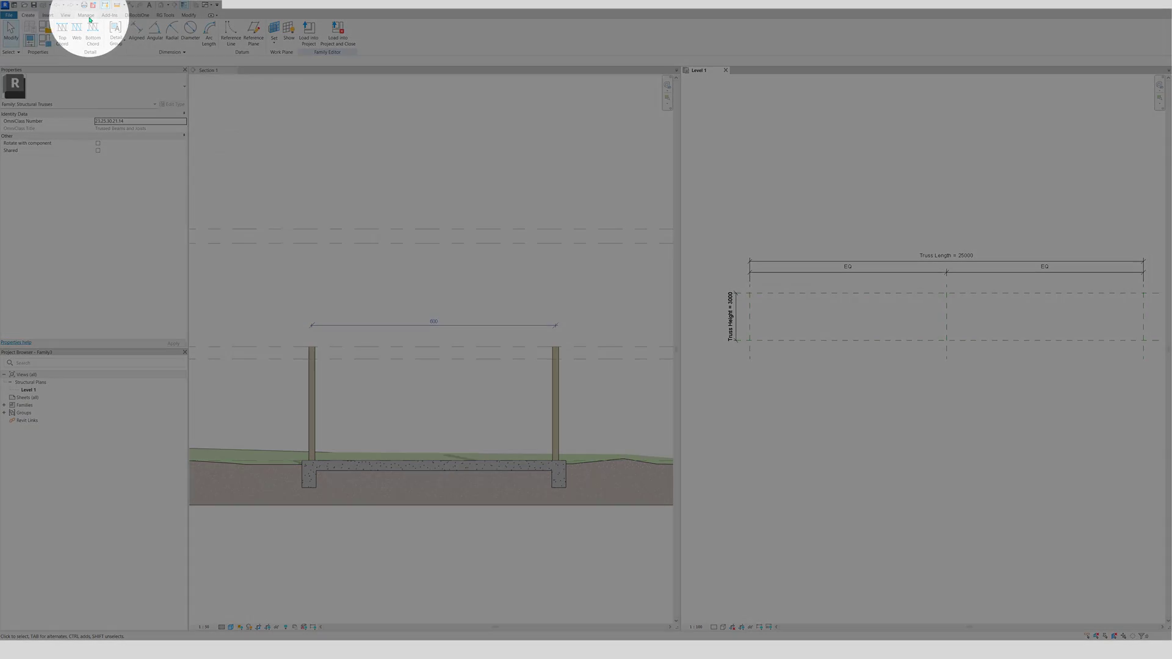
Set the truss family's project units for length to centimeters.
click(89, 17)
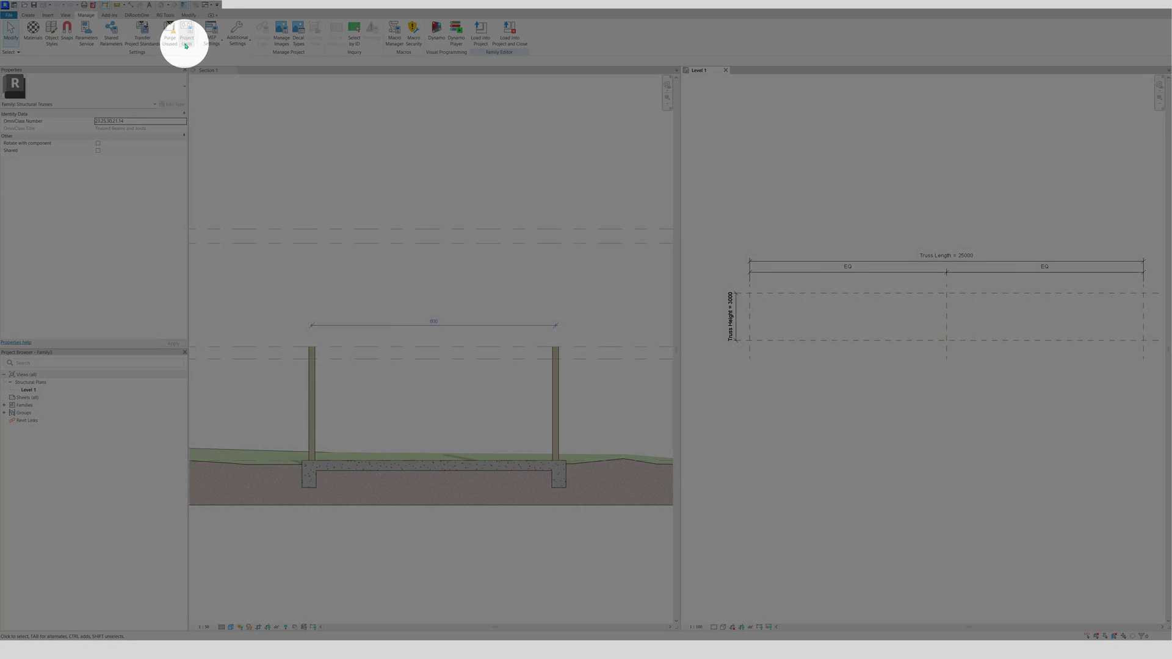
click(186, 40)
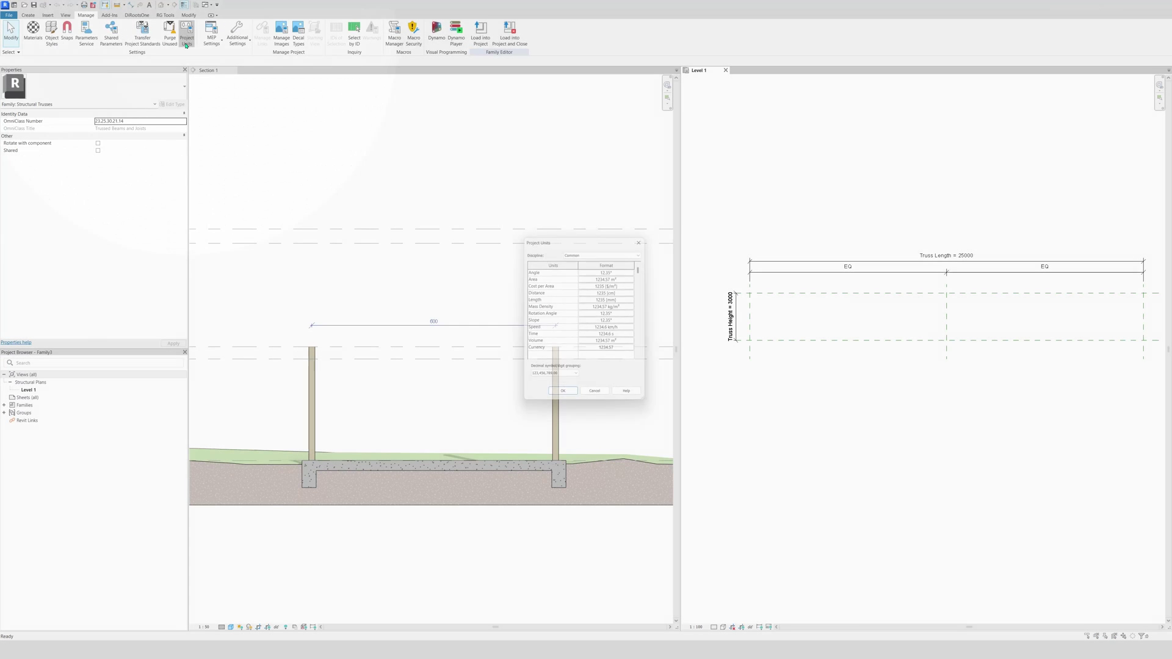
click(621, 300)
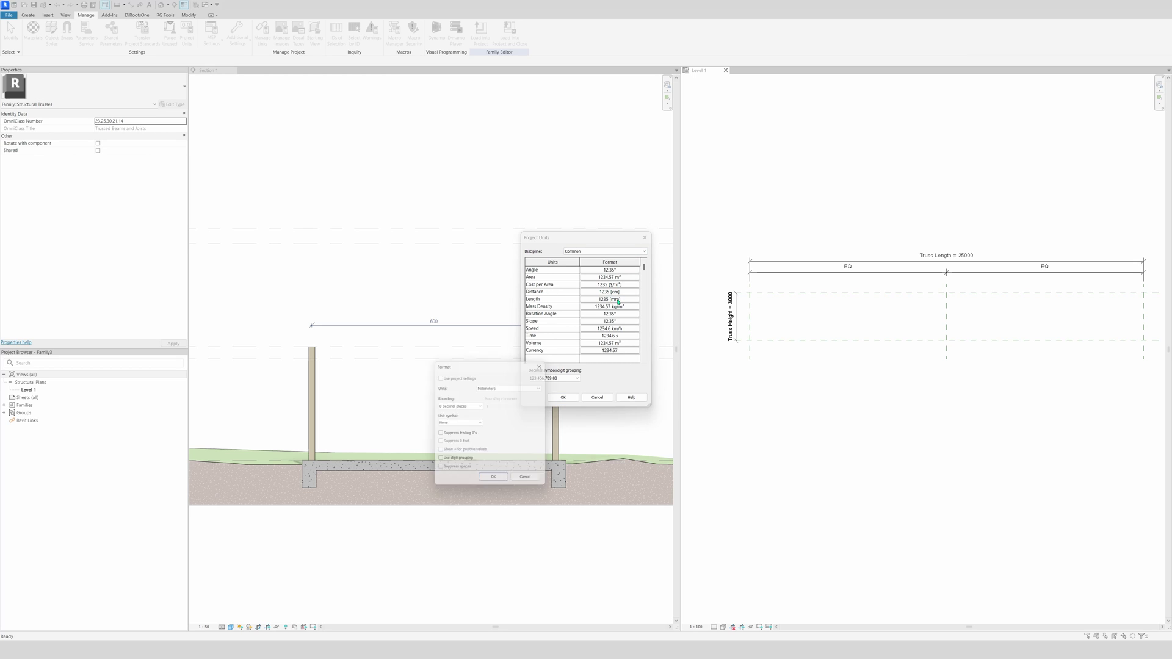
click(512, 387)
click(510, 393)
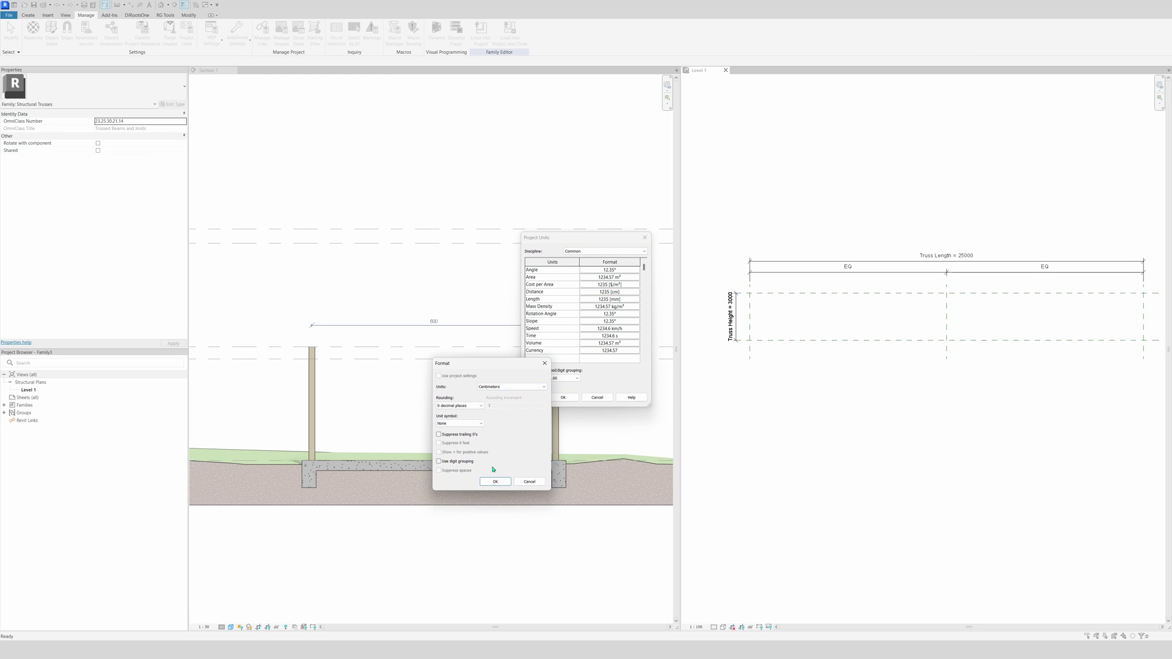
click(495, 482)
click(558, 400)
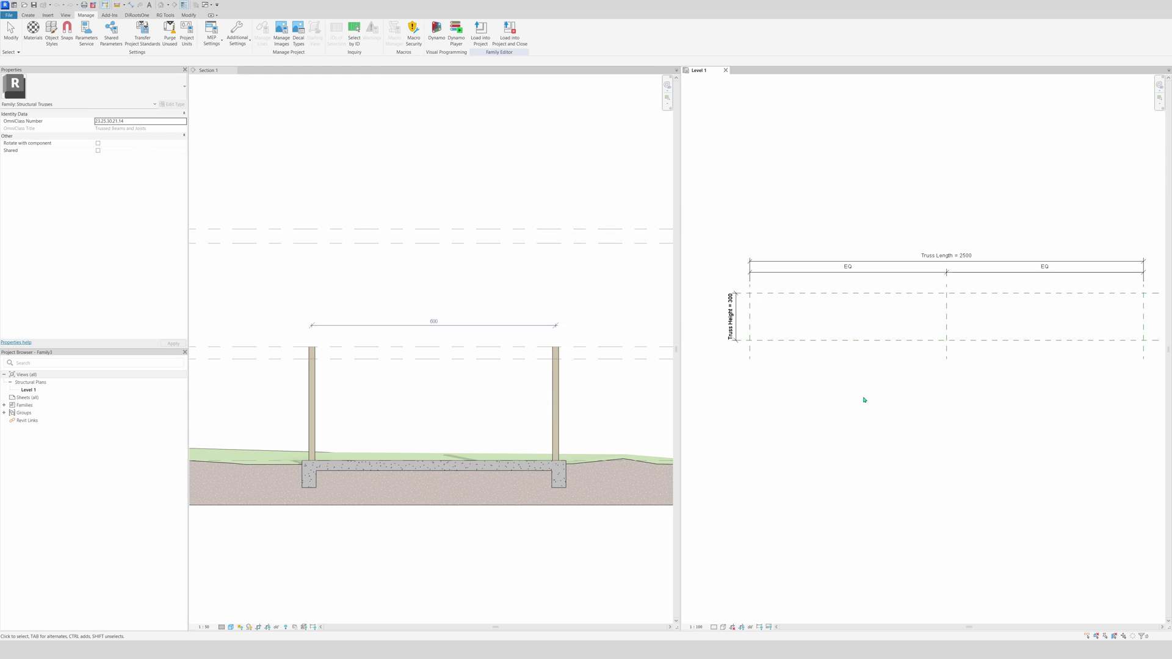
Set the family's default Truss Length parameter to 600 and apply the change.
scroll(943, 232, up, 1)
scroll(945, 235, down, 1)
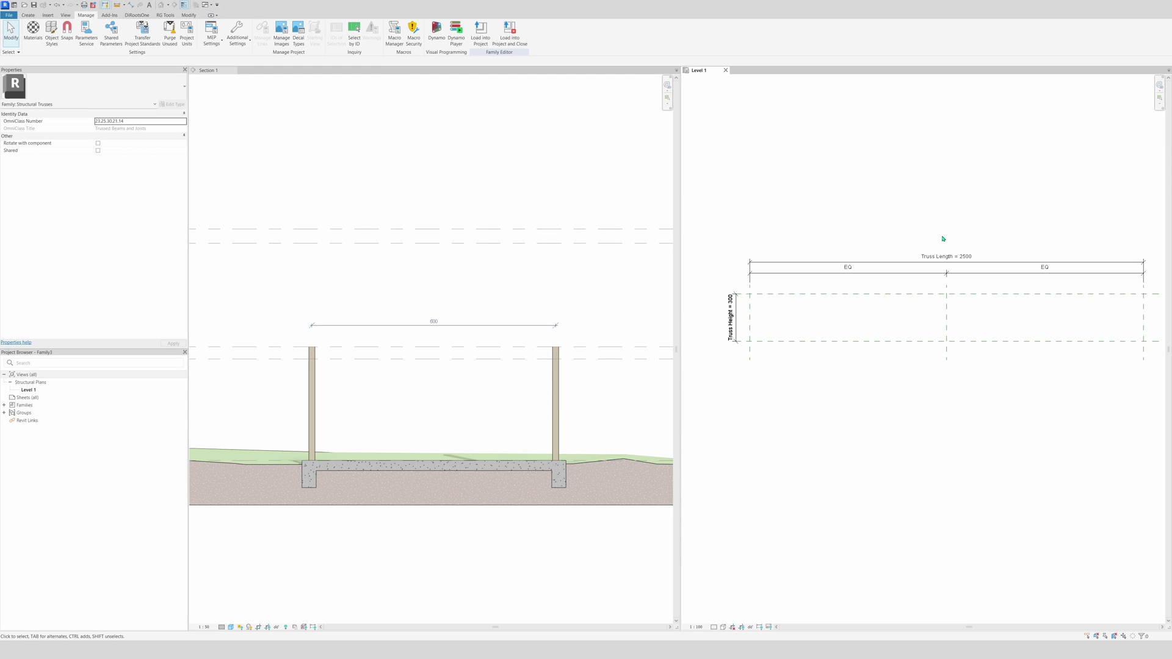
scroll(952, 244, up, 1)
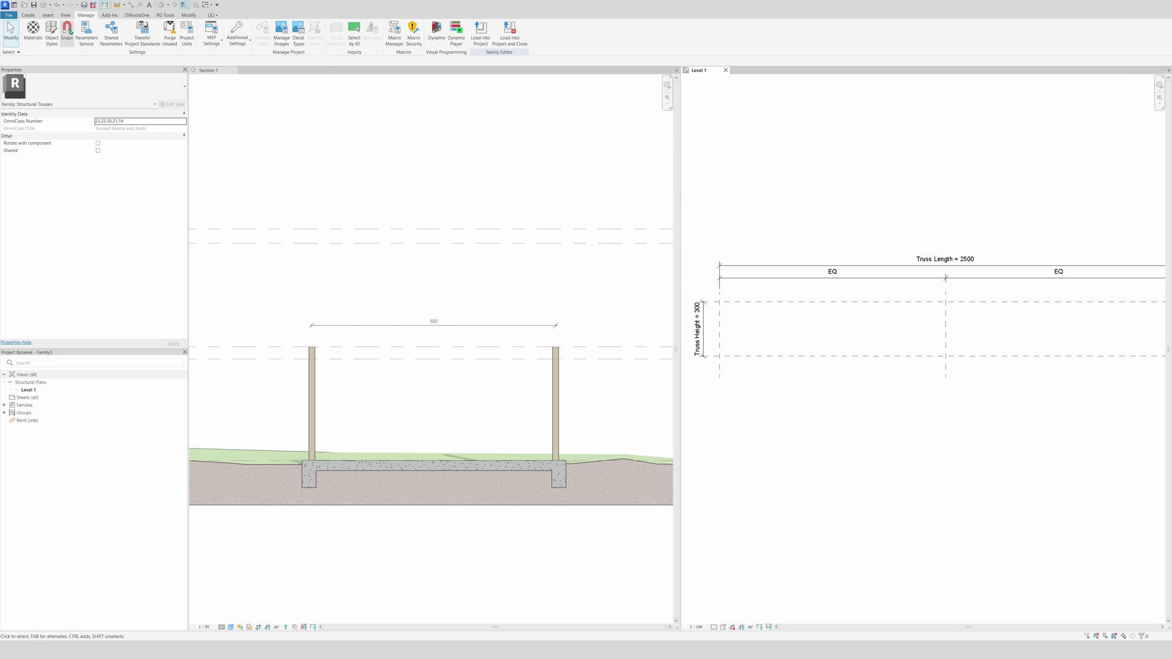
click(28, 15)
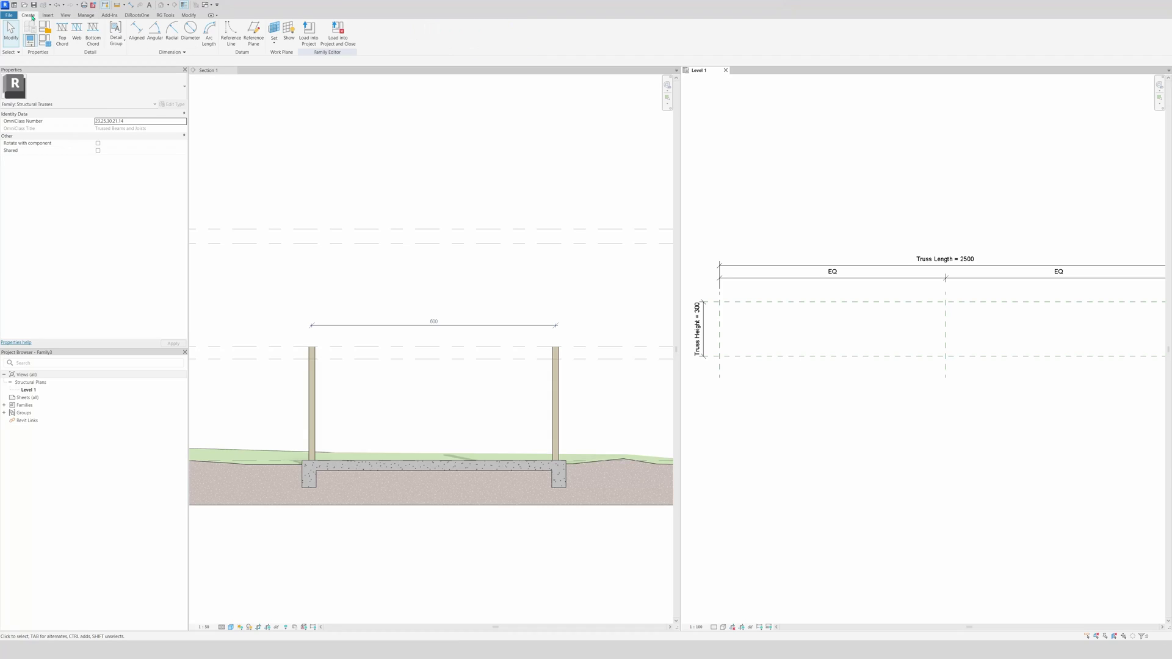
click(45, 46)
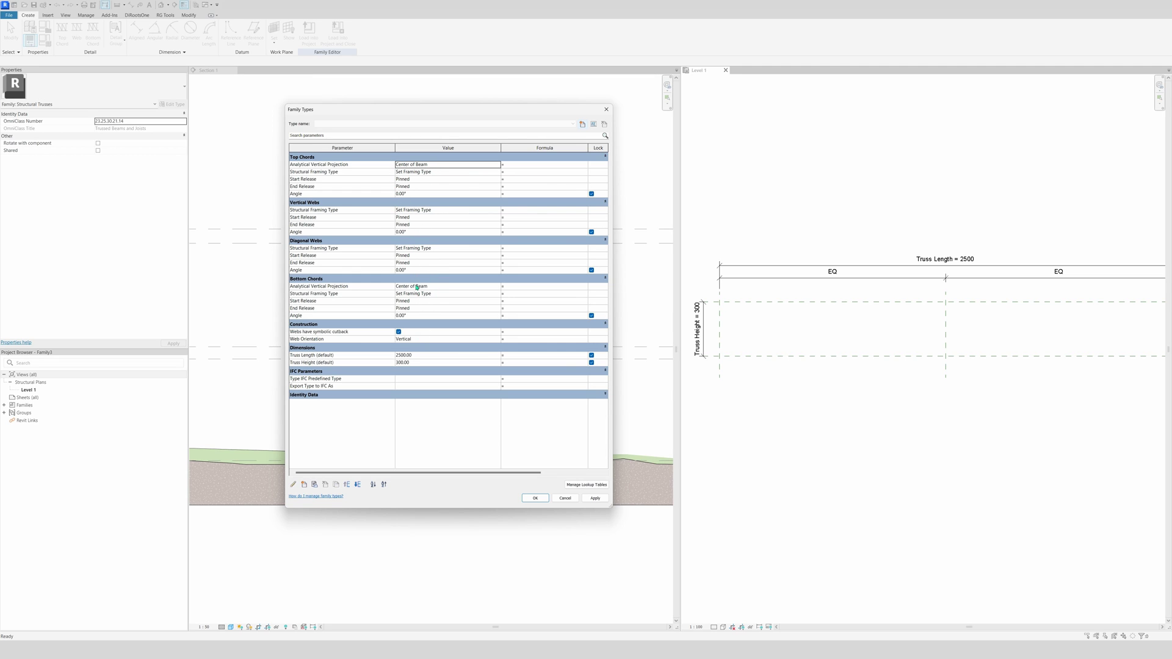
click(415, 356)
drag(415, 357, 369, 362)
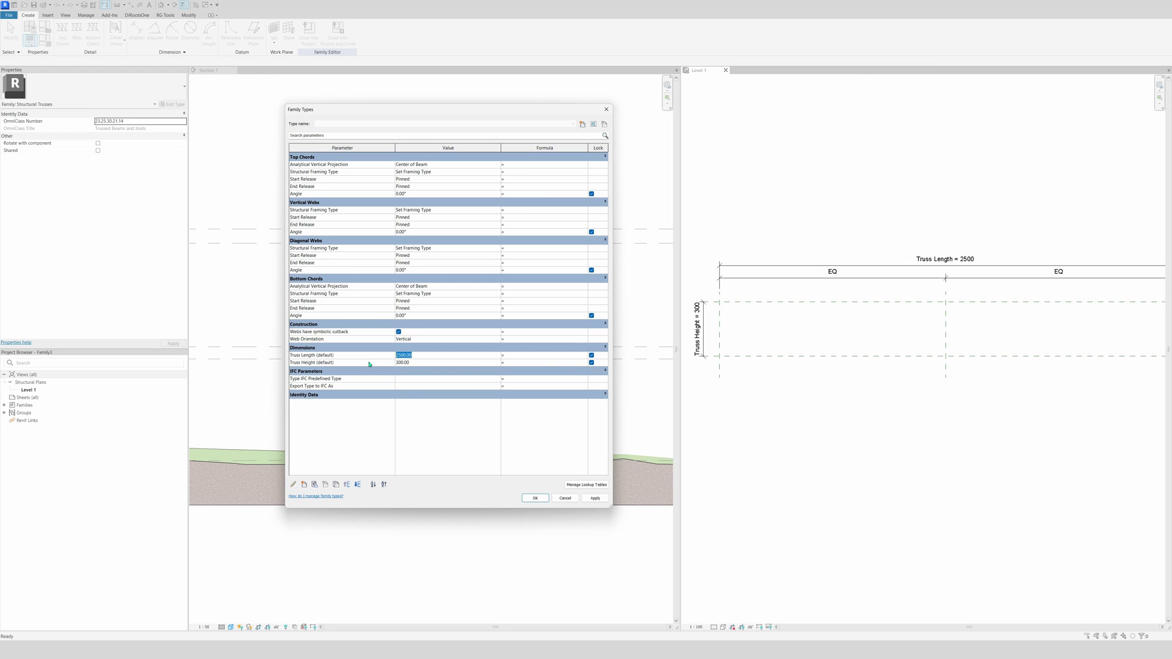
text(600)
key(Tab)
click(595, 498)
click(535, 498)
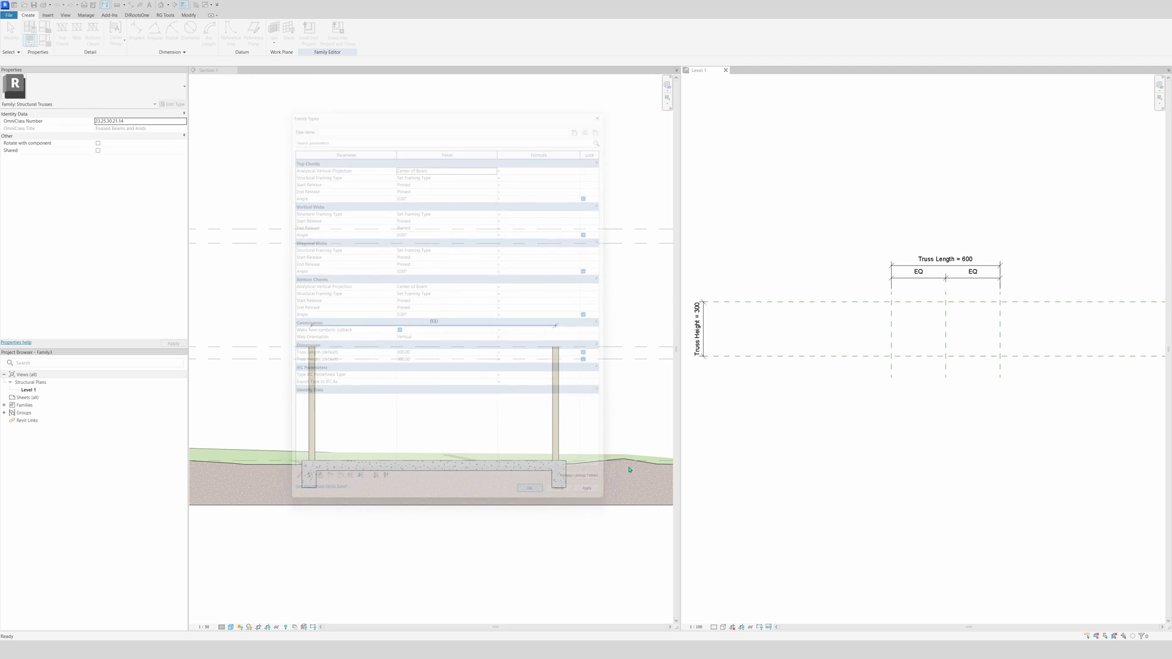
Move the Truss Height dimension close to the left vertical reference plane of the shortened truss layout.
drag(698, 327, 870, 326)
click(902, 319)
scroll(909, 321, up, 3)
middle_drag(915, 324, 914, 348)
scroll(890, 352, up, 2)
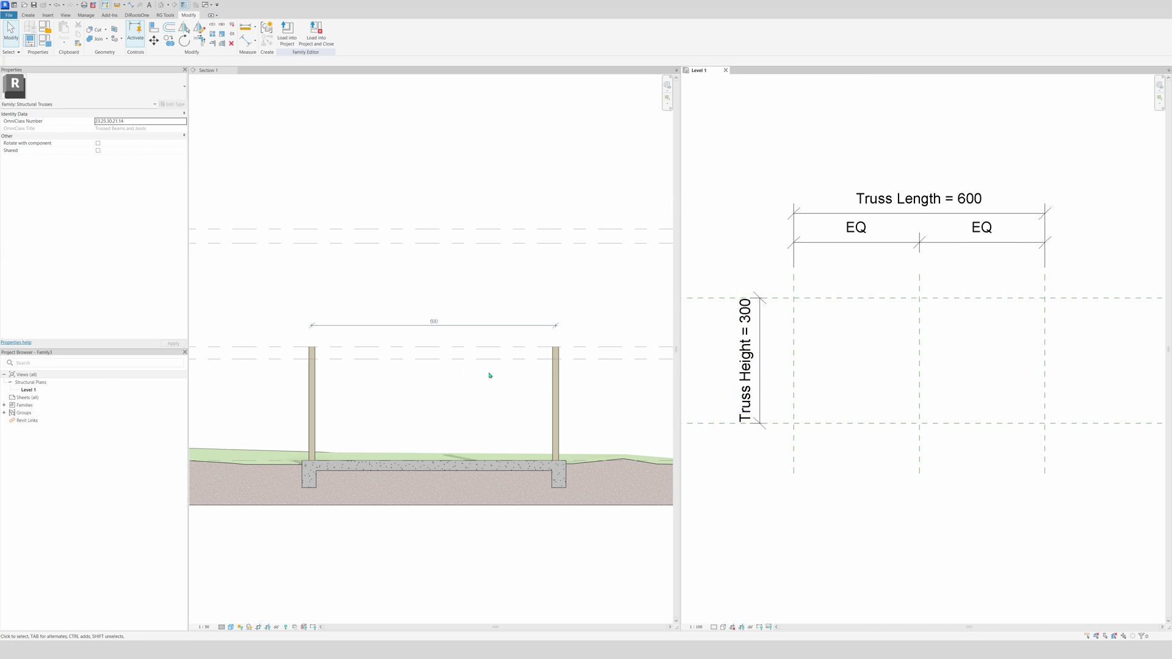
In the project's Section 1 view, draw detail lines across the two column tops and from the right column top inward and upward at 45°.
click(410, 291)
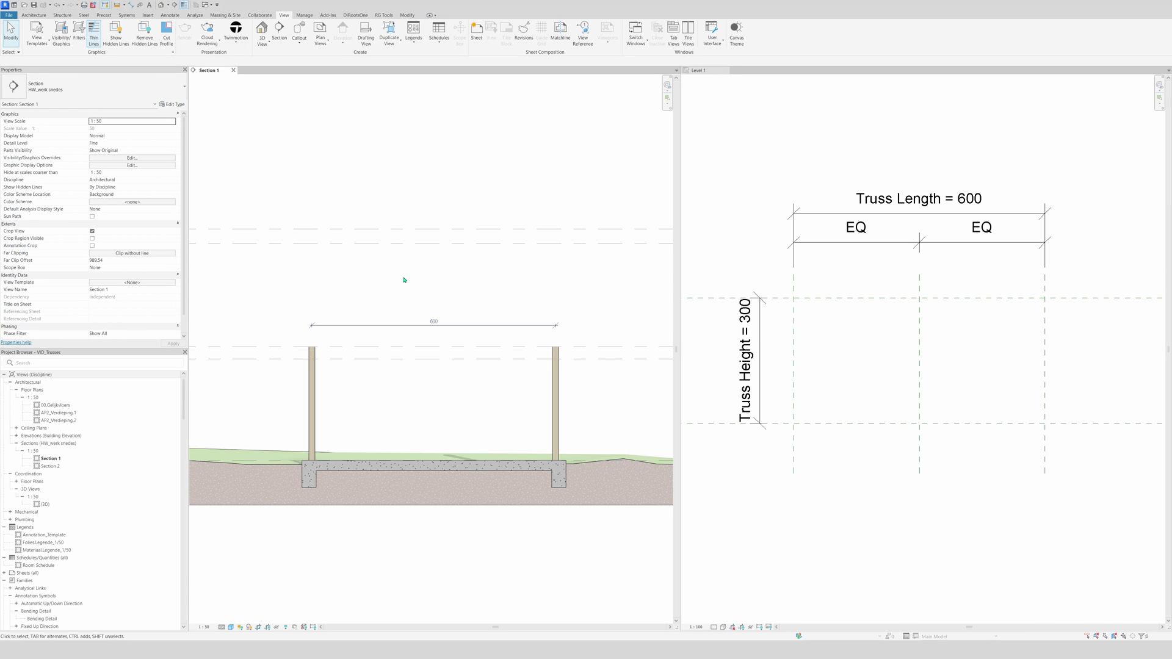
key(d)
key(l)
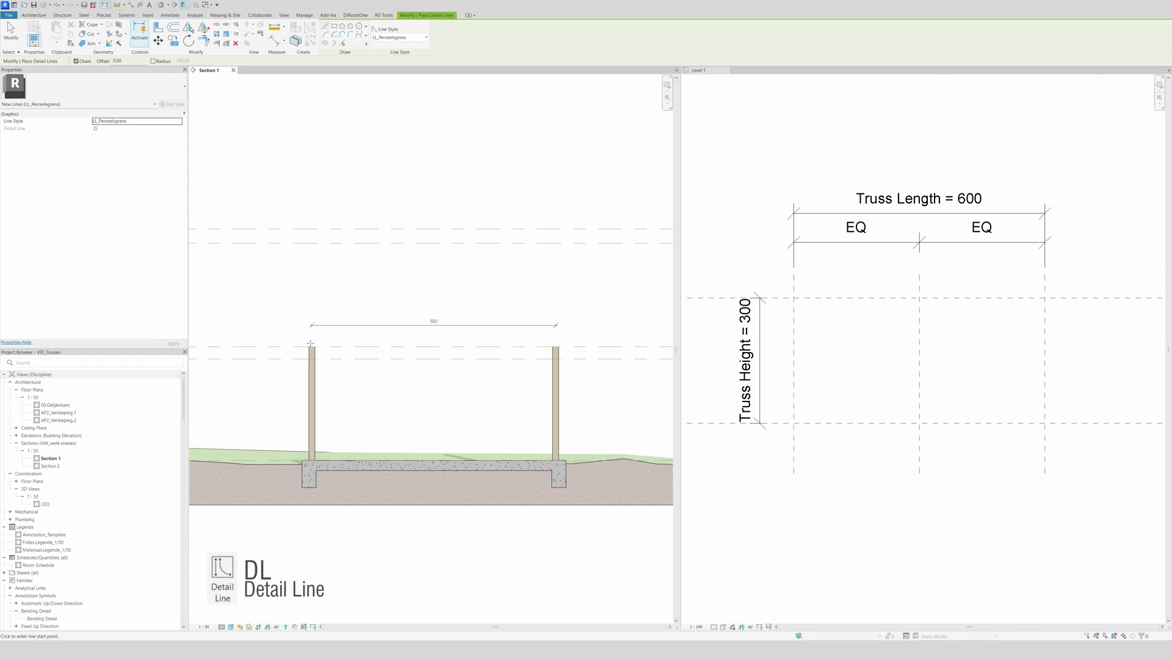
click(311, 347)
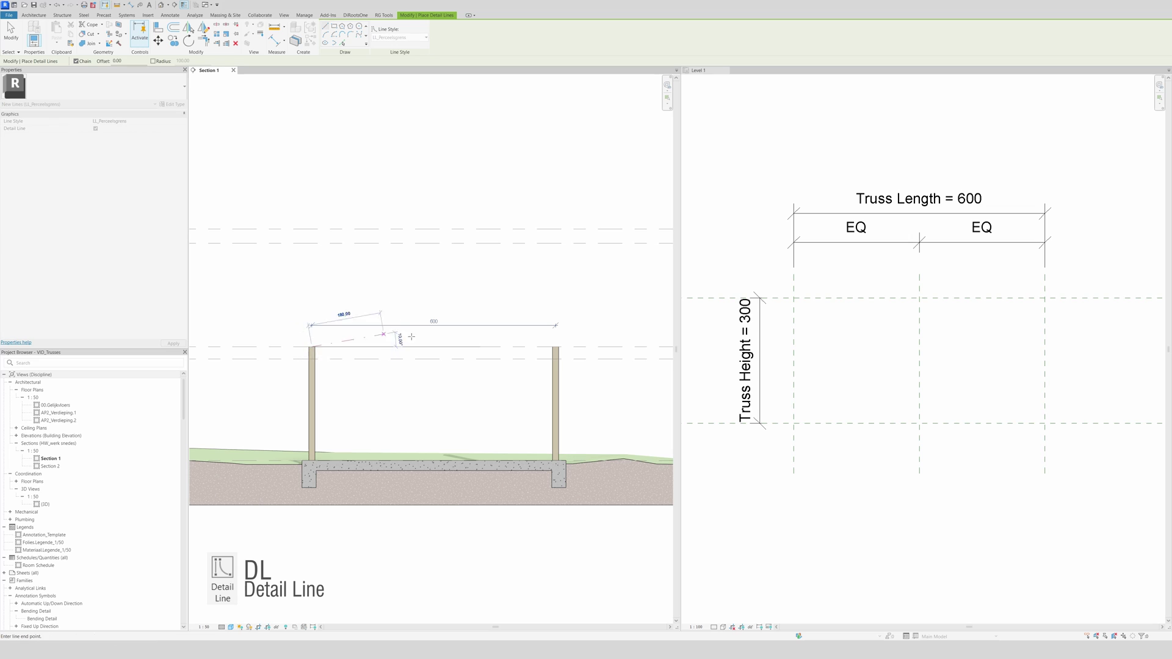
click(556, 346)
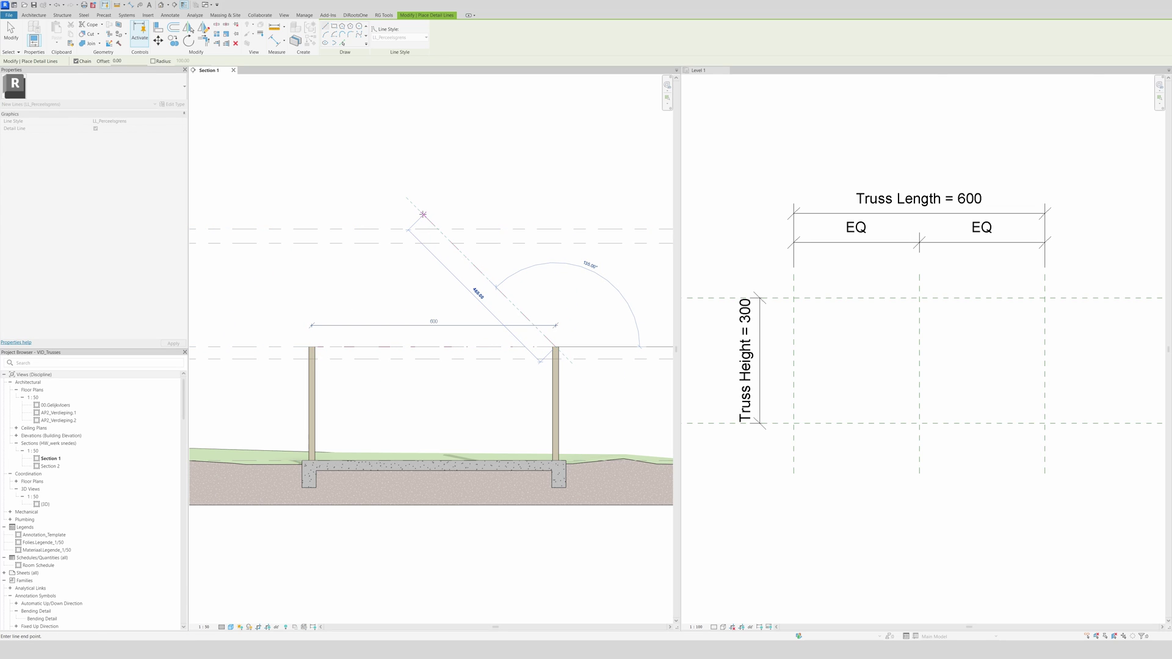
click(423, 214)
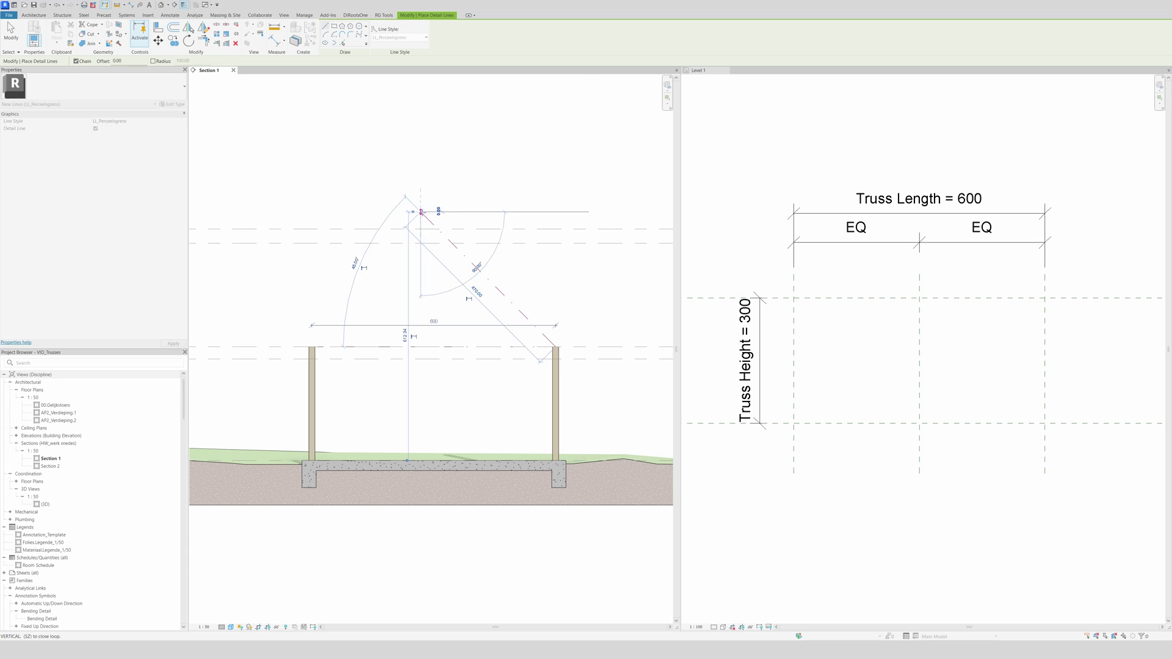
key(Escape)
key(Escape)
Draw a 45° detail line from the left column top upward past the opposite roof slope line.
click(312, 347)
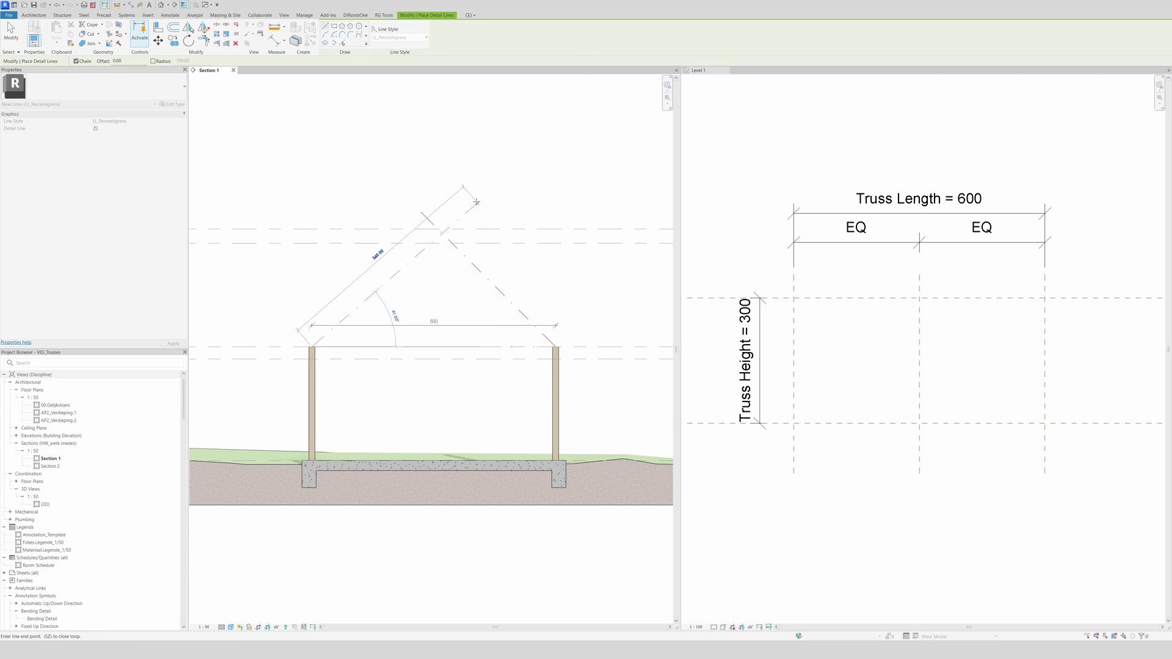
click(455, 204)
key(Escape)
key(Escape)
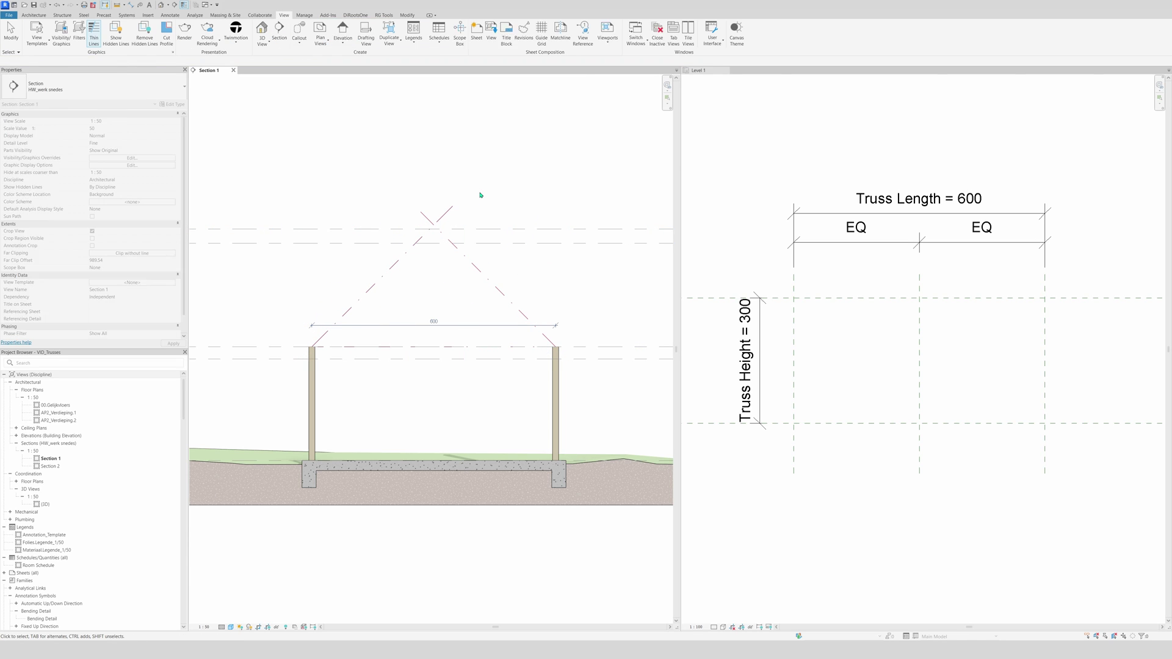
Trim the two sloping detail lines to each other so they form a corner at the ridge.
key(r)
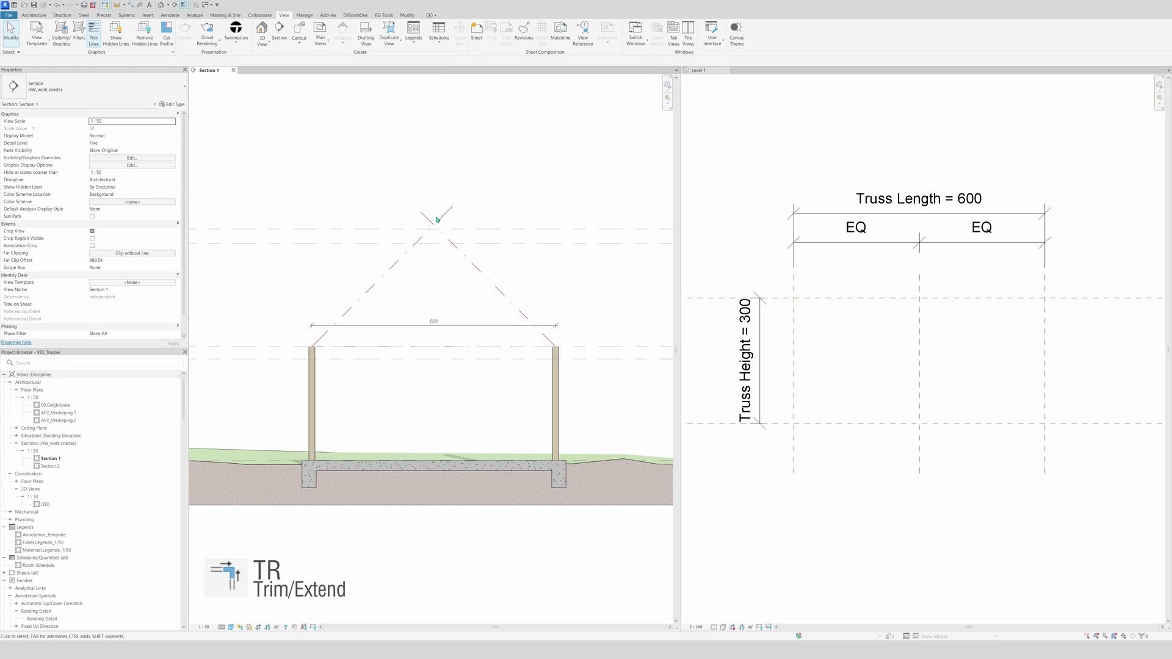
click(480, 261)
click(408, 261)
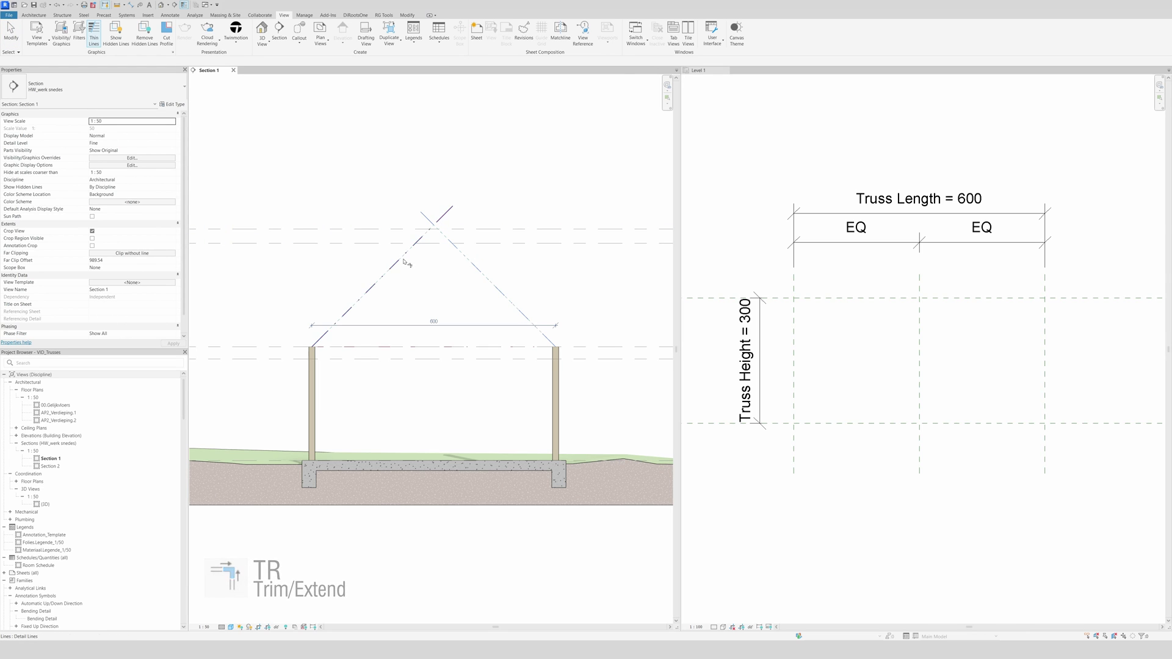
key(Escape)
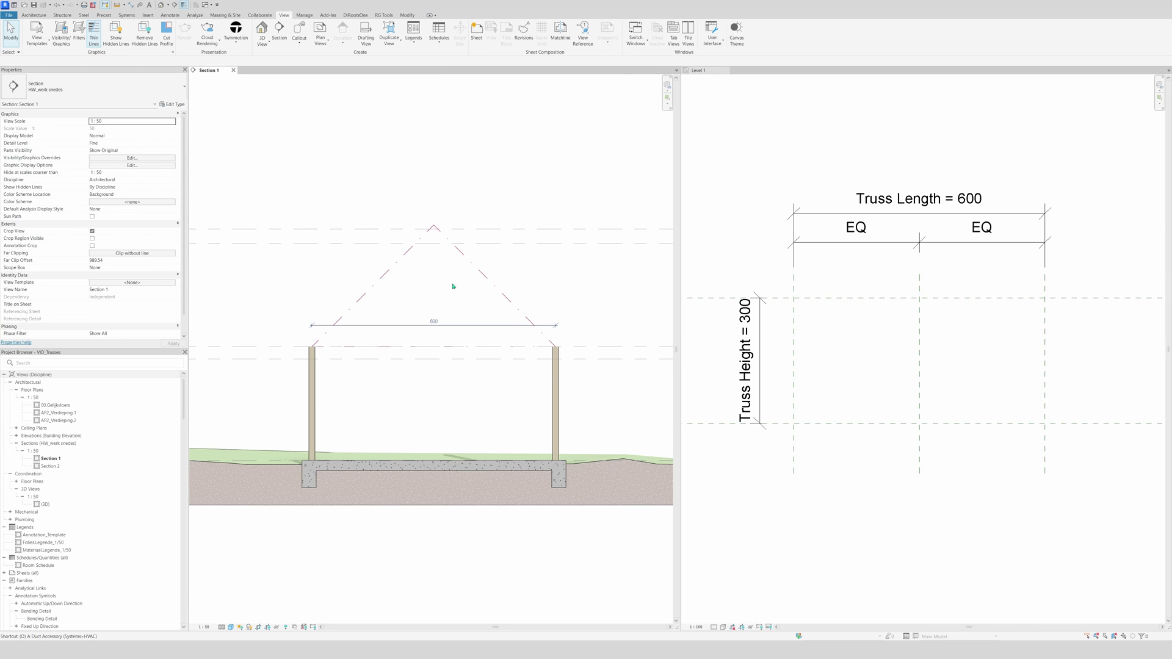
Add an aligned dimension for the roof height, from the column-top line to the ridge point.
key(d)
key(i)
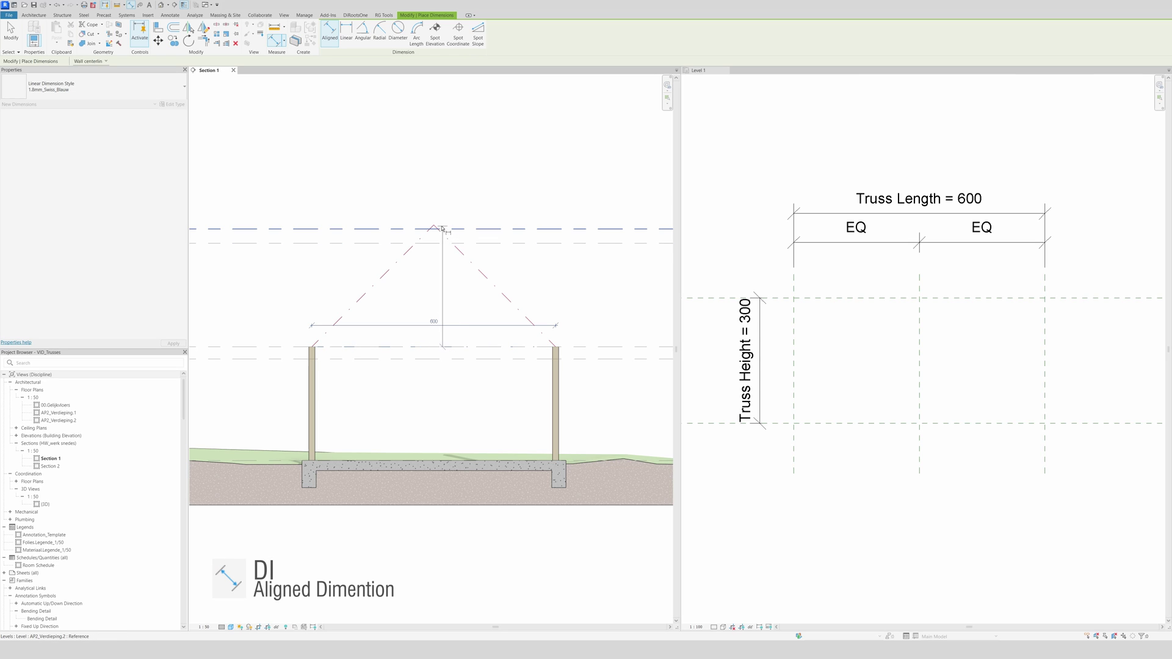
click(435, 229)
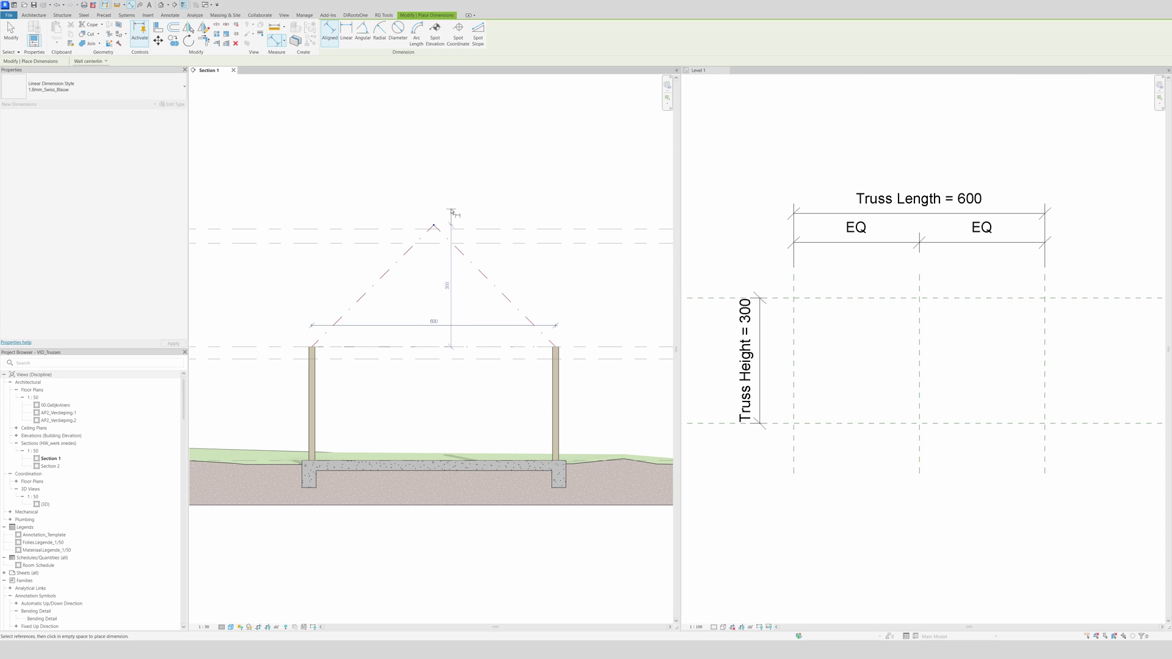
click(452, 214)
key(Escape)
key(Escape)
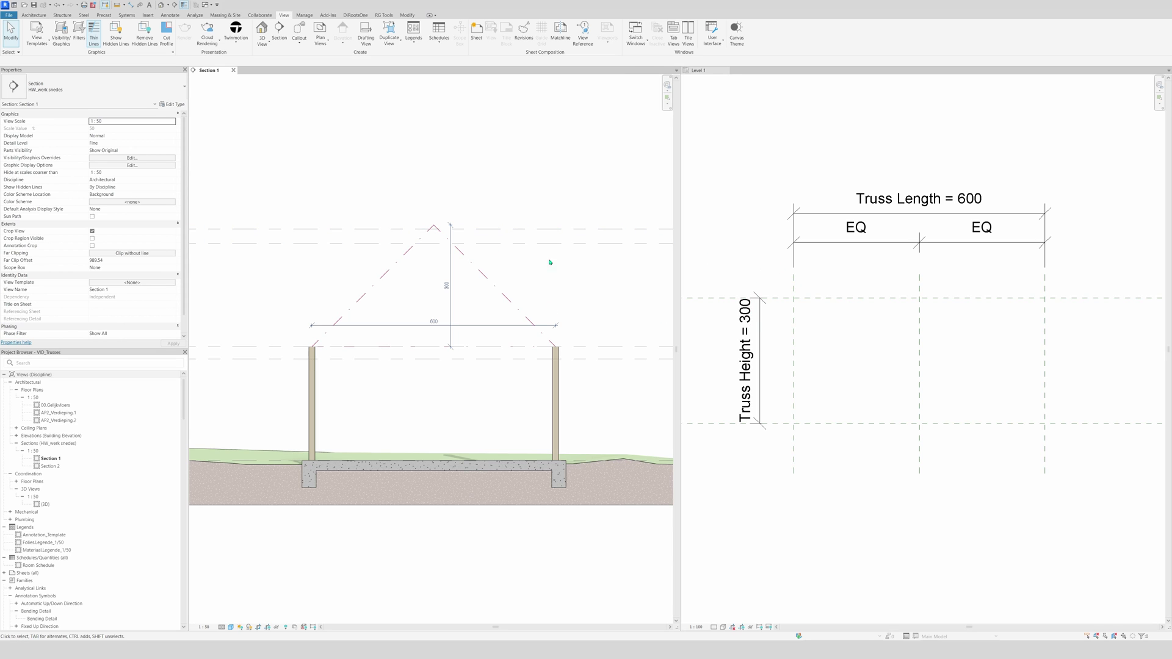
In the truss family's Level 1 view, draw two top chords from the upper centre intersection to the lower left and lower right reference plane intersections.
click(752, 248)
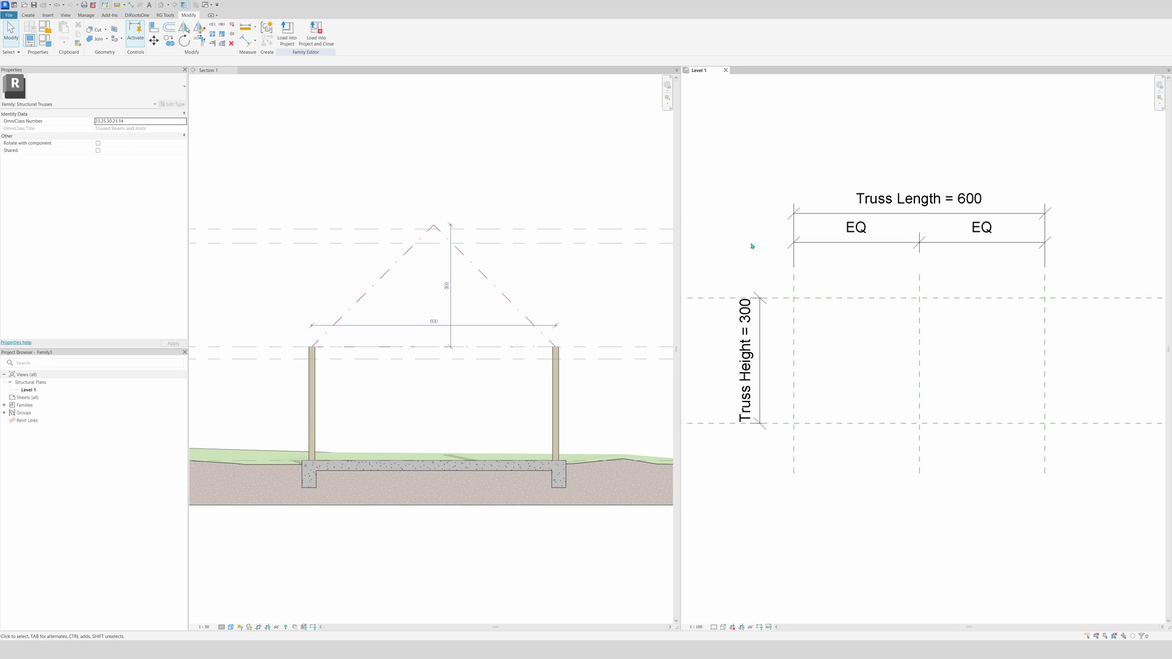
click(33, 15)
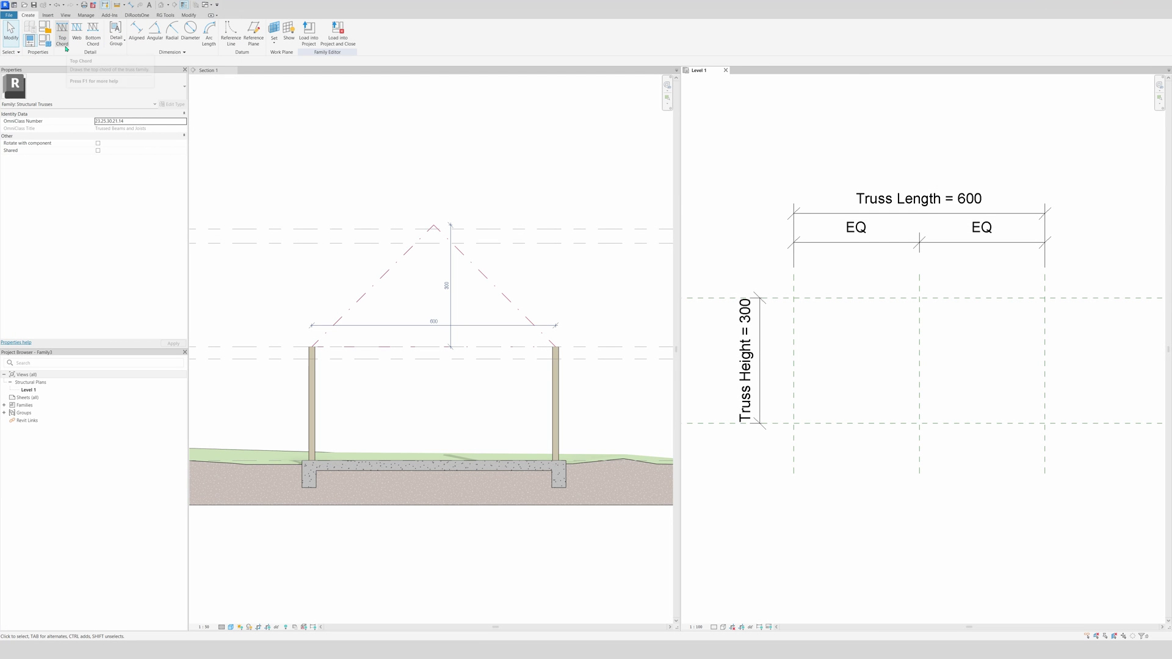
click(62, 38)
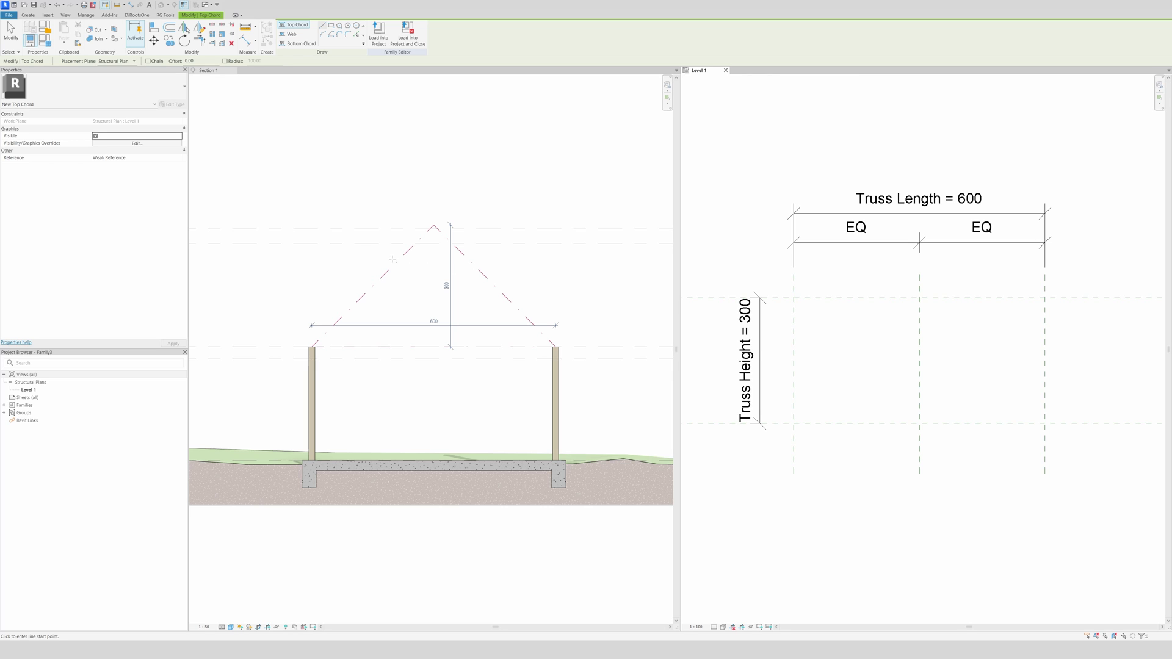
click(920, 298)
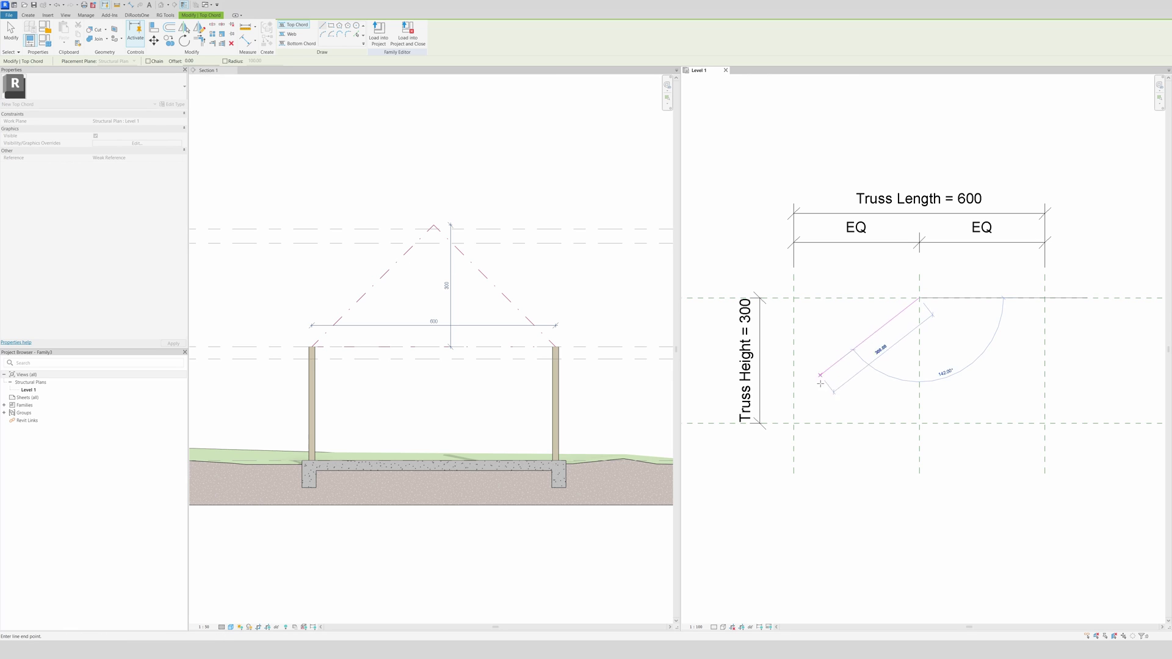
click(793, 422)
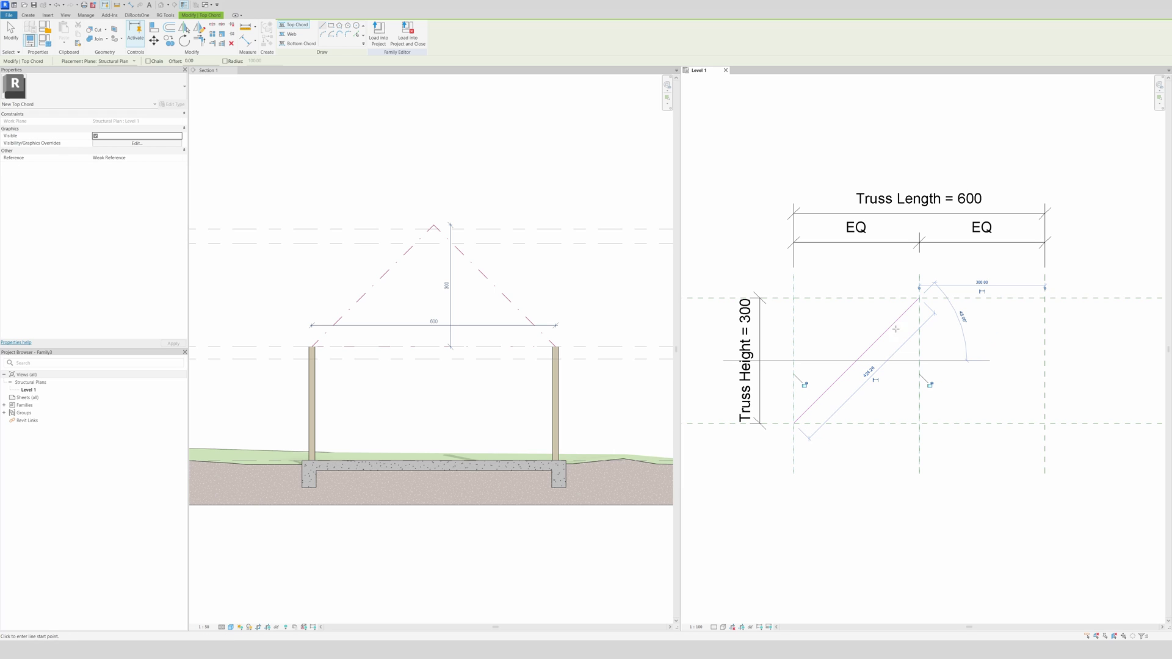
click(919, 298)
click(1044, 422)
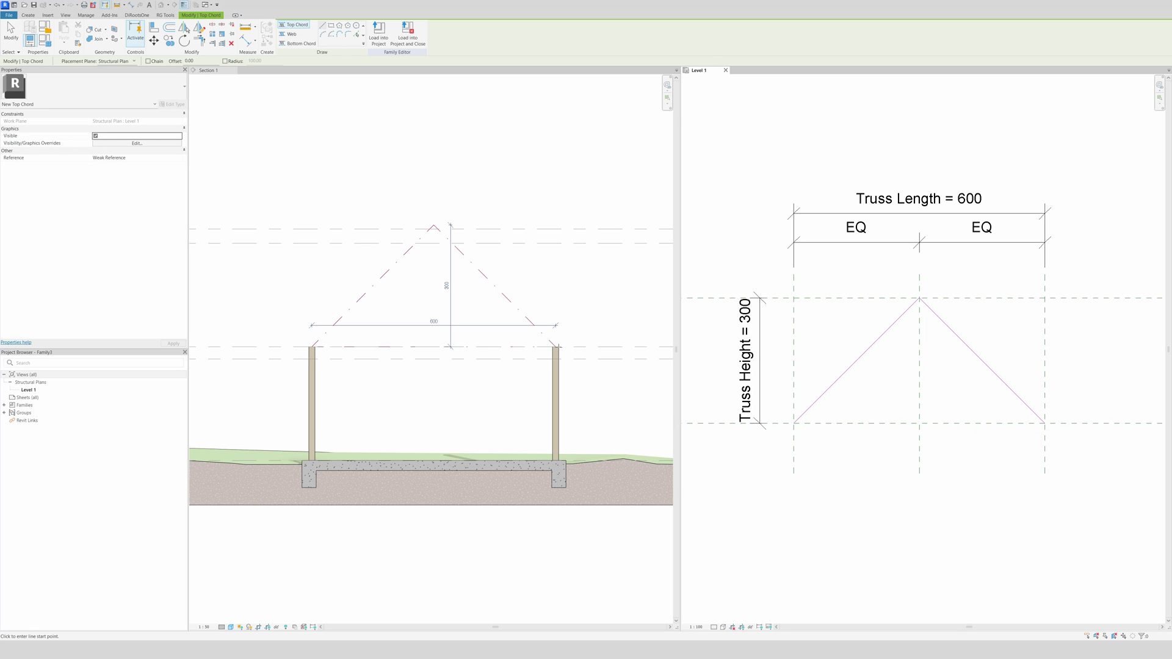
key(Escape)
key(Escape)
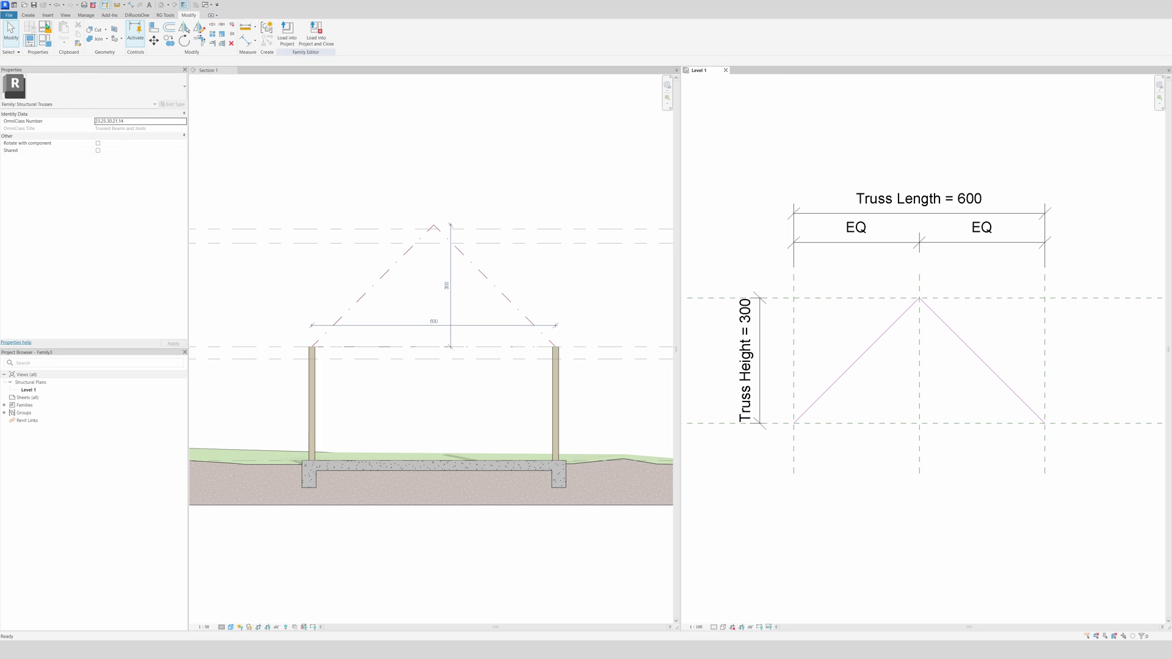
Draw a bottom chord along the lower reference plane, connecting the lower ends of the two top chords.
click(28, 16)
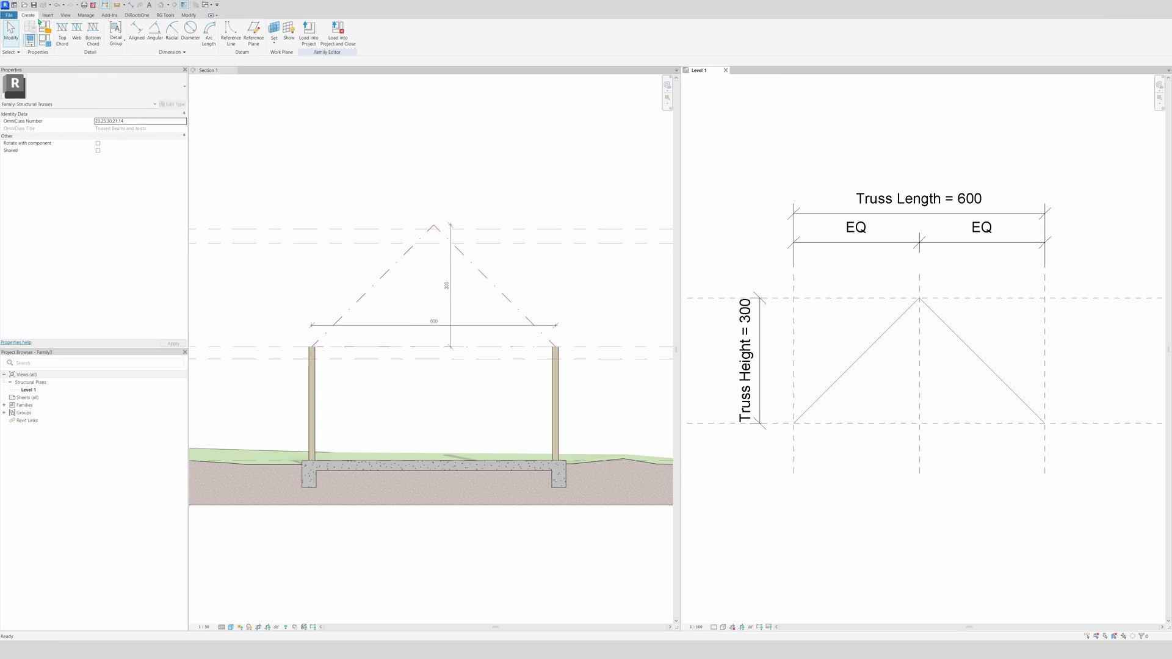
click(94, 43)
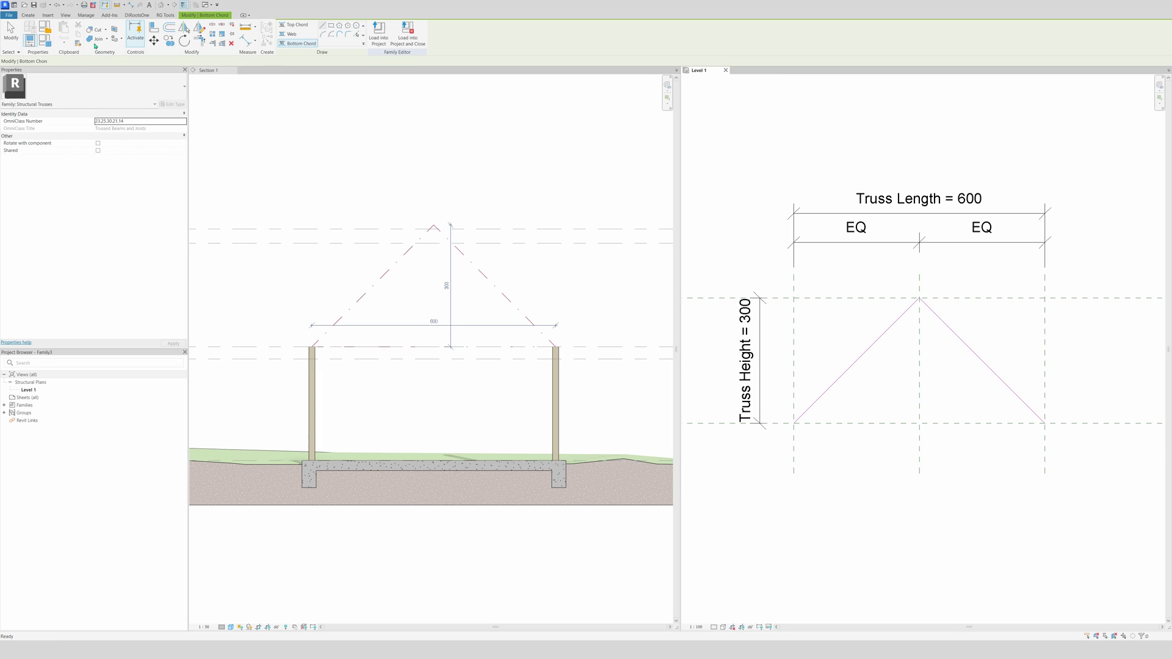
click(794, 423)
click(1044, 423)
key(Escape)
key(Escape)
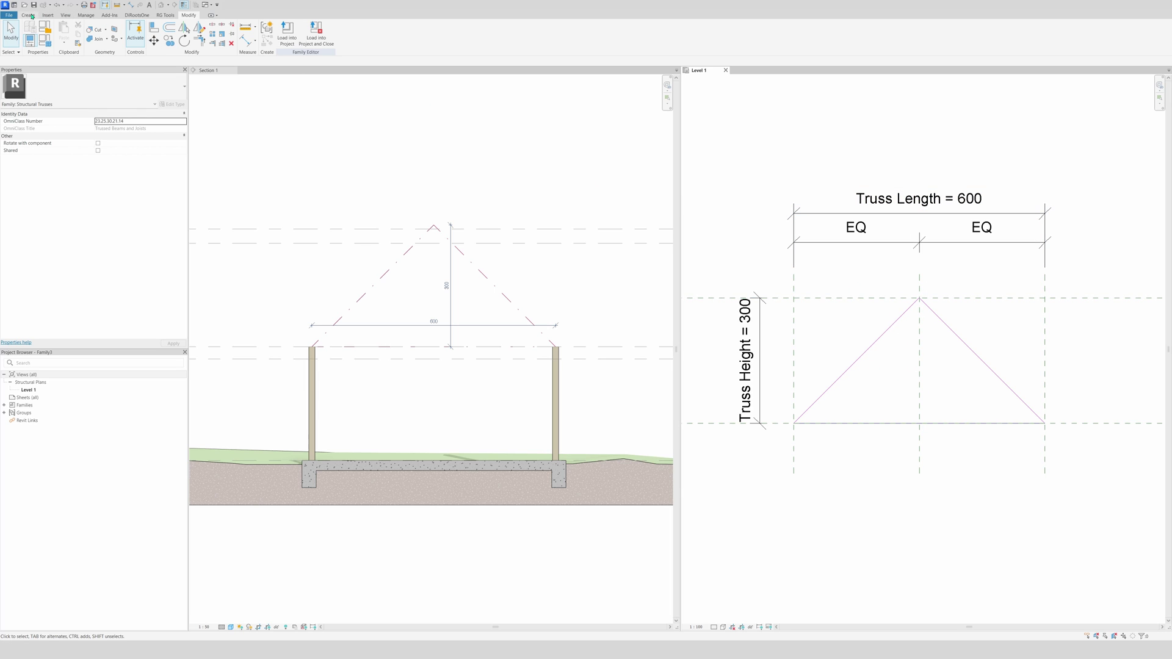
Draw a vertical web from the bottom chord's midpoint to the ridge and two diagonal webs from that midpoint to the middle of each top chord.
click(31, 16)
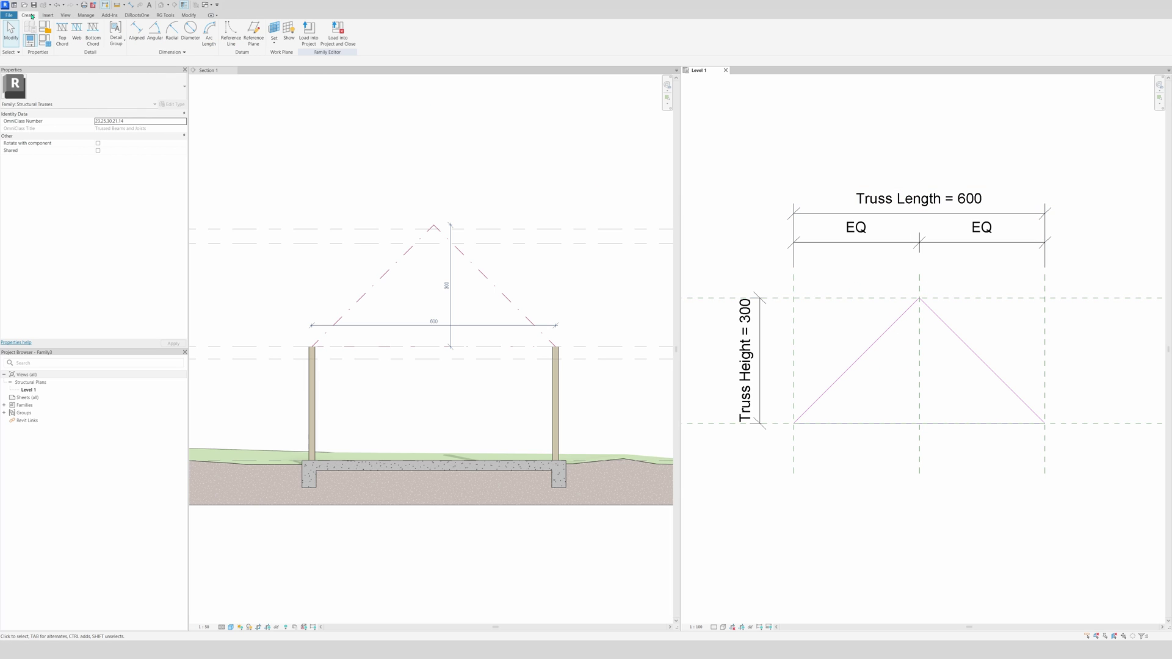
click(77, 39)
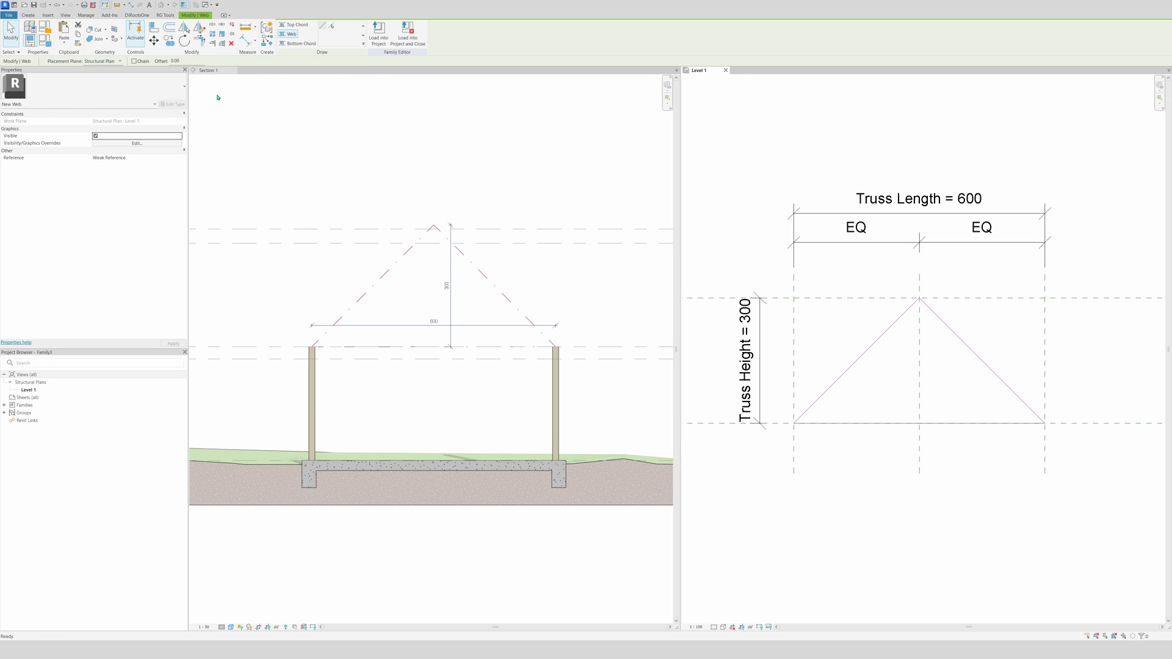
click(919, 422)
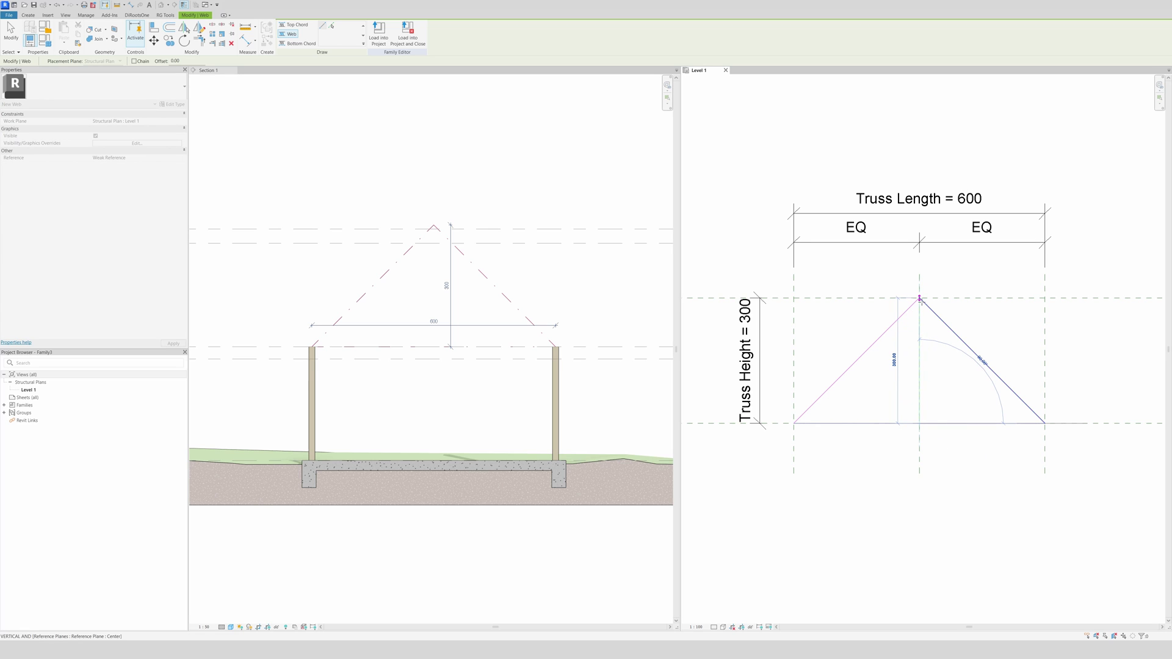
click(919, 299)
click(919, 422)
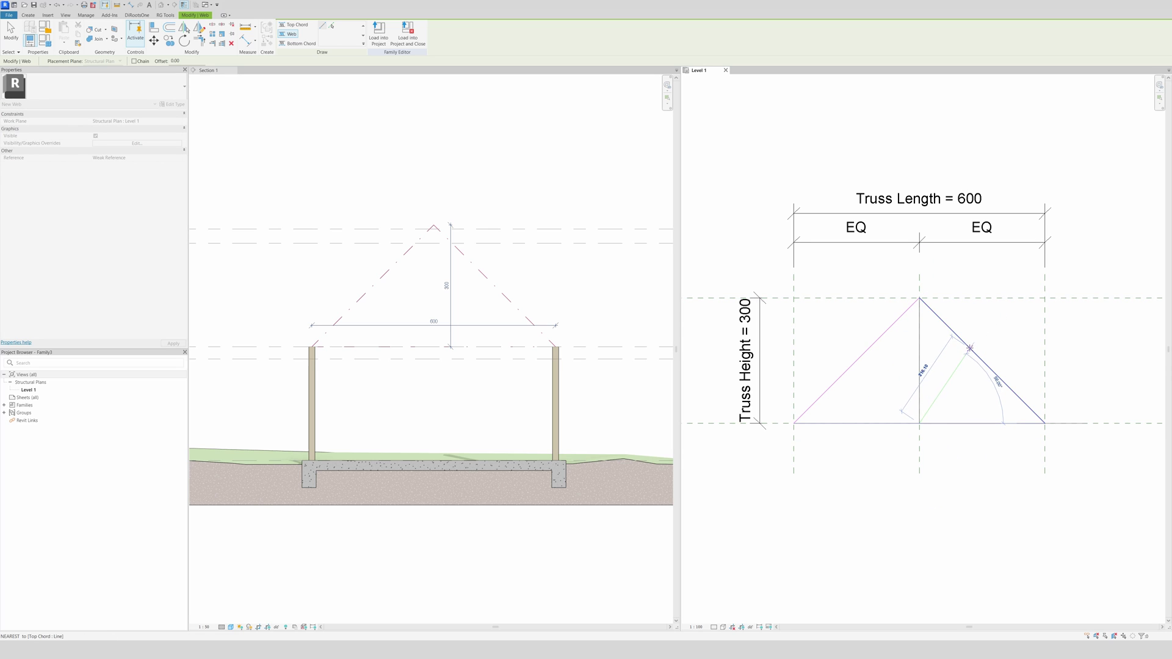
click(983, 361)
click(919, 422)
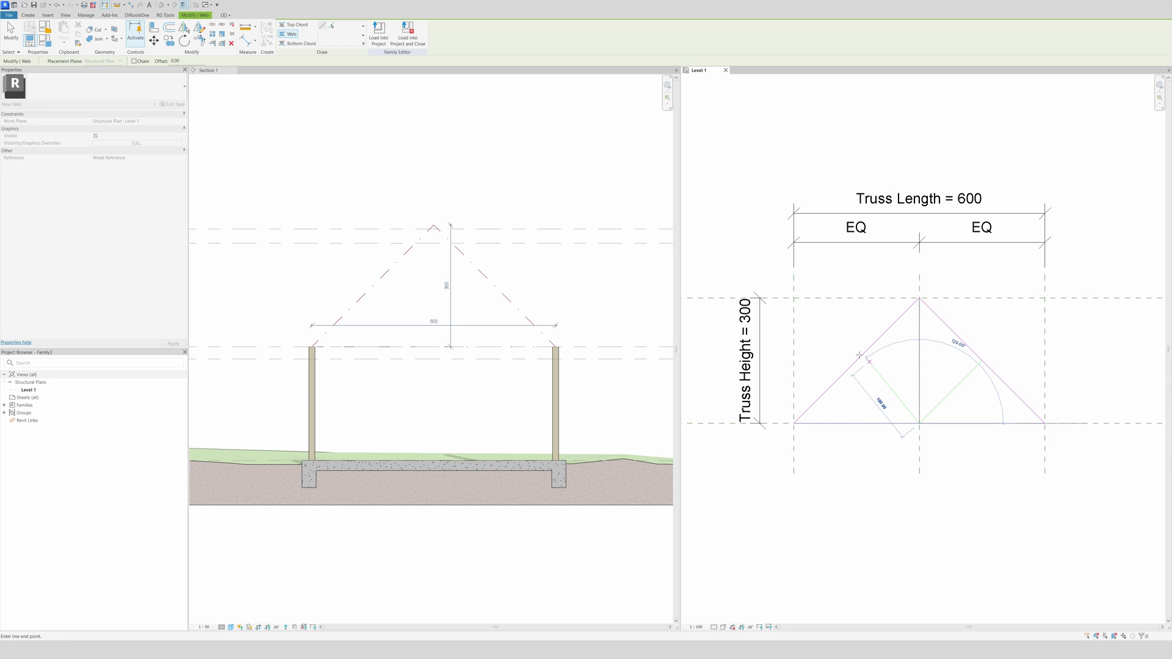
click(856, 360)
key(Escape)
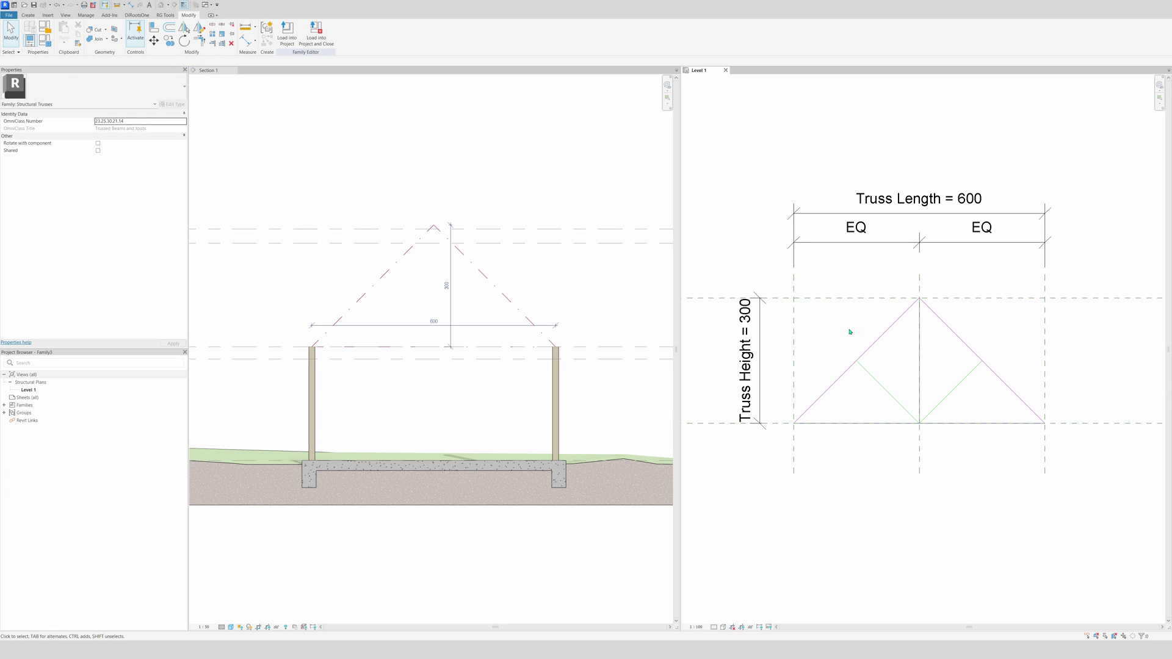
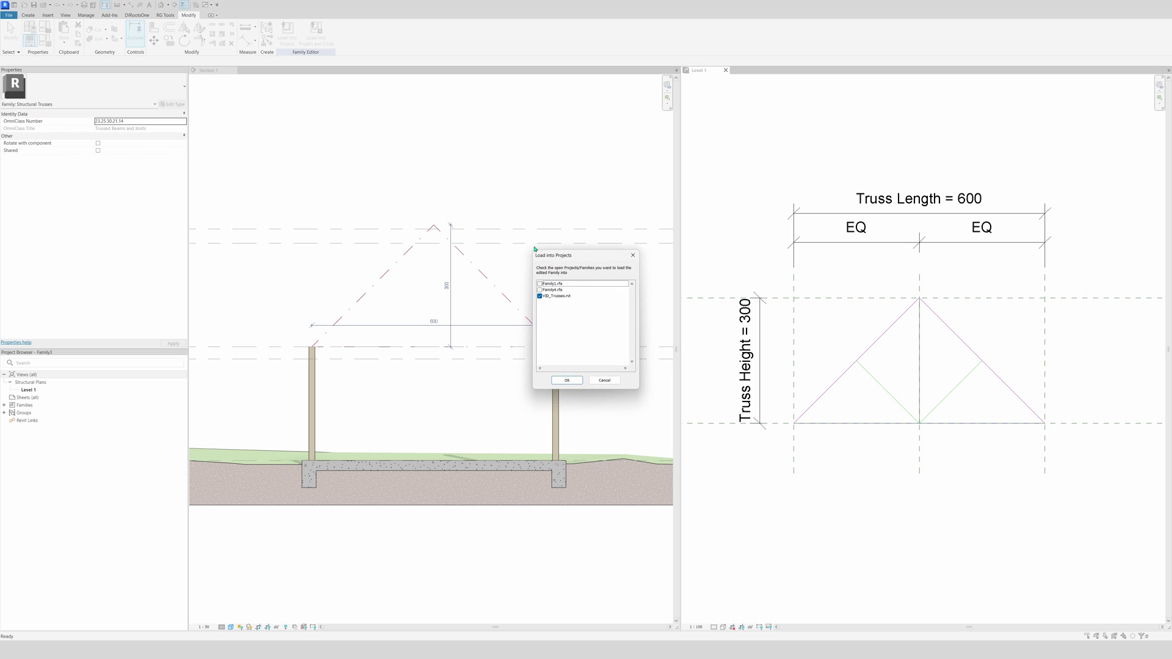
Load the truss family into the VID_Trusses.rvt project and dismiss the work plane prompt.
click(571, 383)
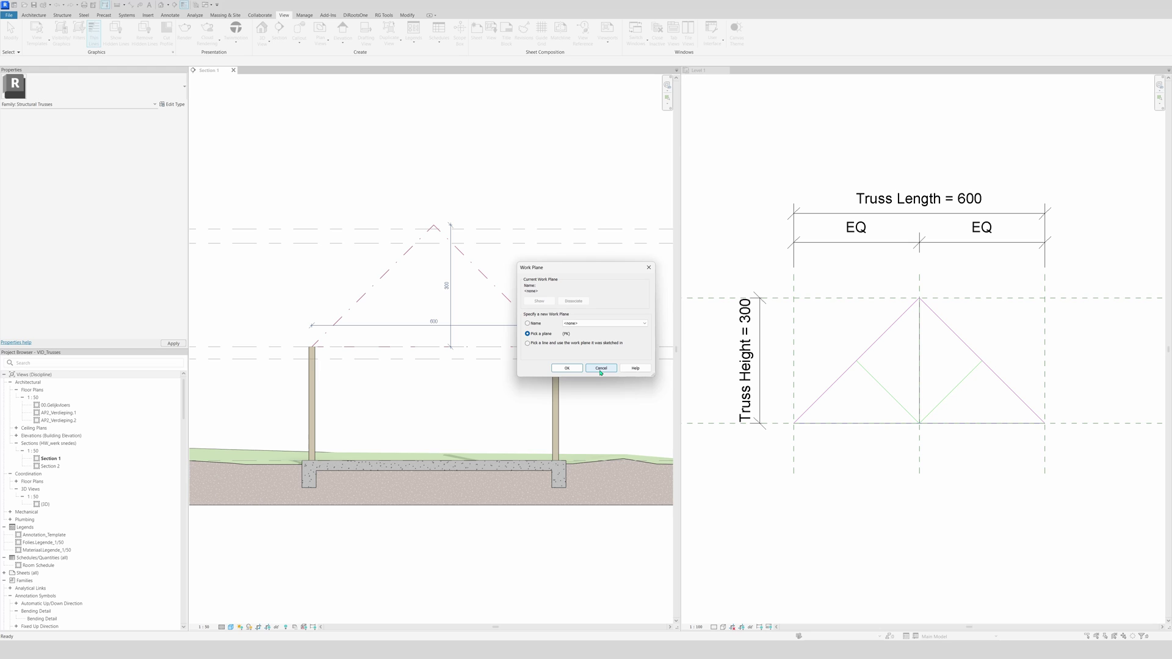
click(602, 368)
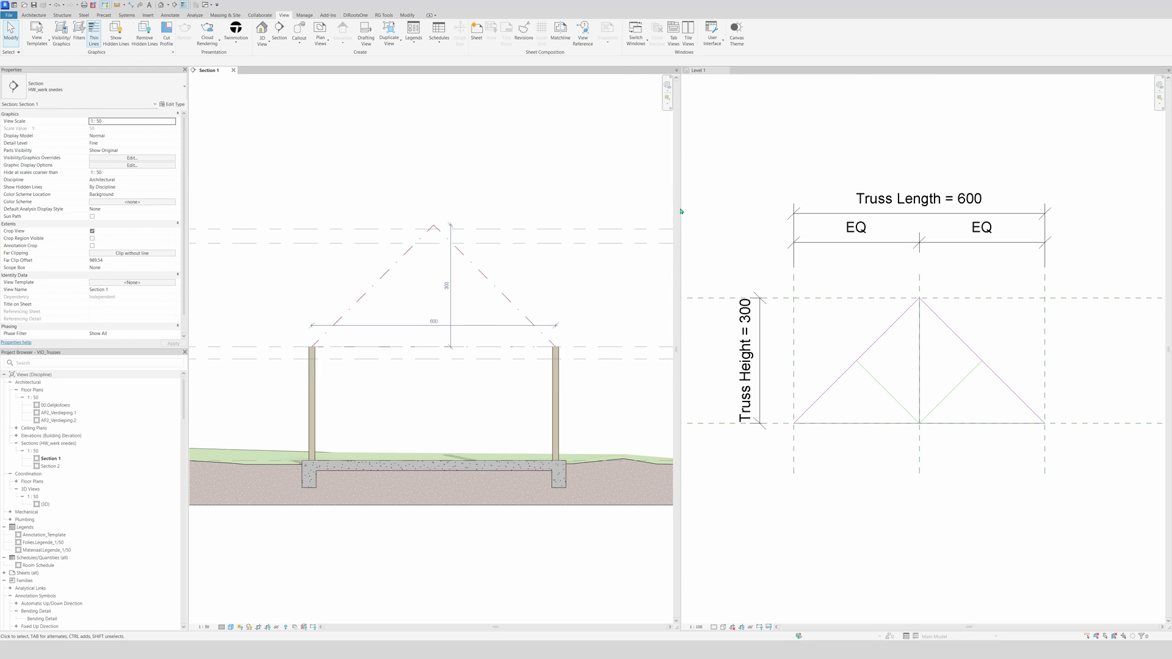
Widen the Section 1 view beside the truss family's Level 1 view and reframe both drawings.
drag(681, 210, 907, 238)
scroll(1042, 337, down, 5)
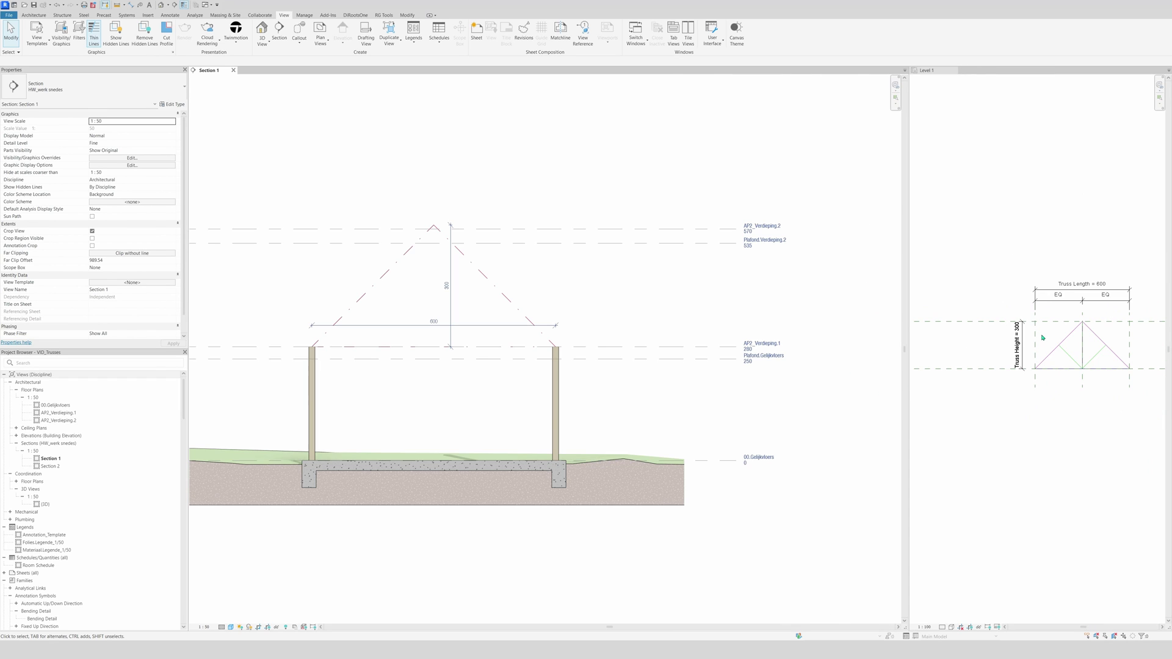
click(1043, 338)
scroll(1038, 335, up, 2)
mouse_move(1026, 334)
middle_down()
mouse_move(978, 303)
mouse_move(1018, 312)
middle_up()
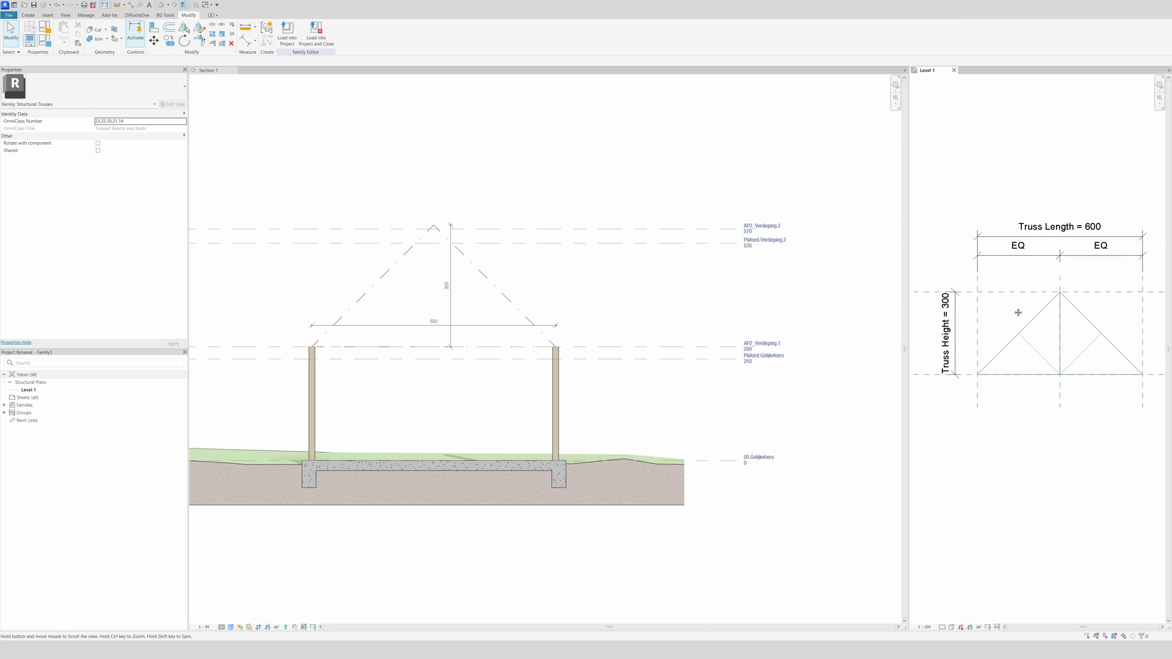
click(511, 163)
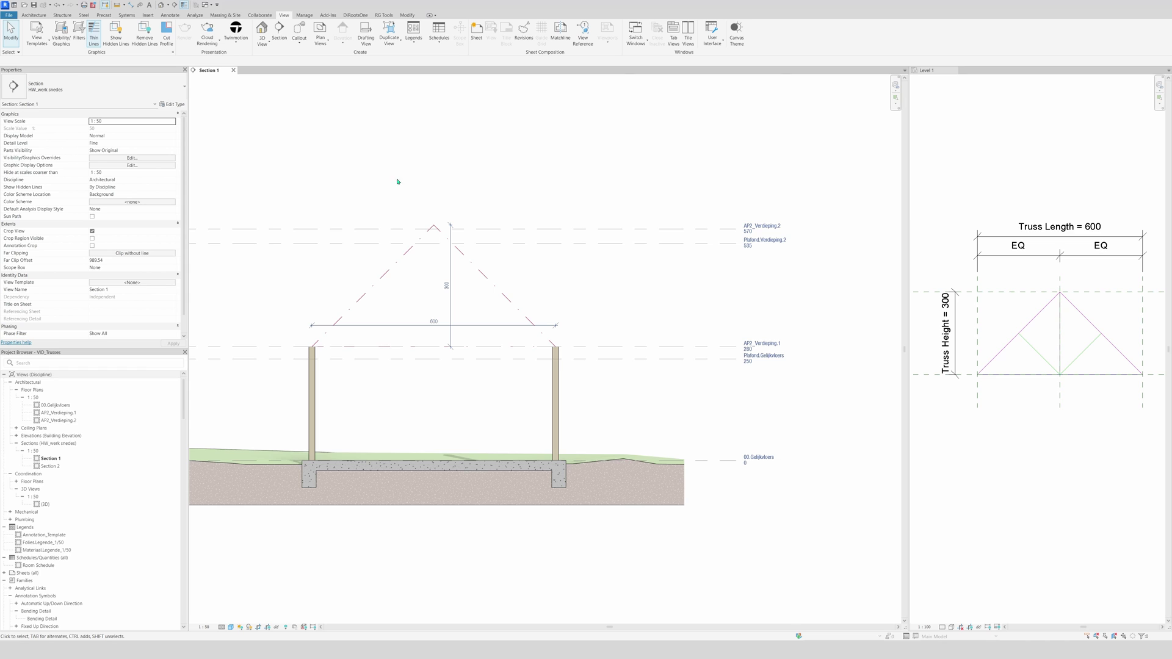
middle_drag(581, 331, 645, 333)
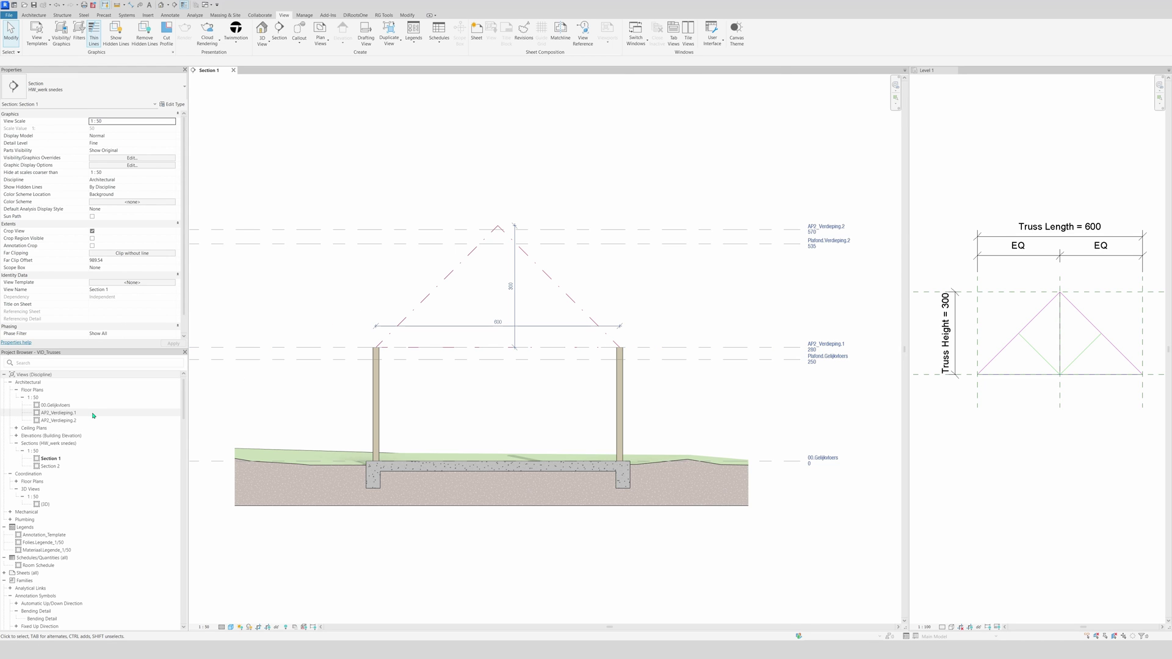
On the AP2_Verdieping.1 floor plan, place a Family3 truss between the midpoints of the upper left and upper right columns.
double_click(58, 412)
key(z)
key(f)
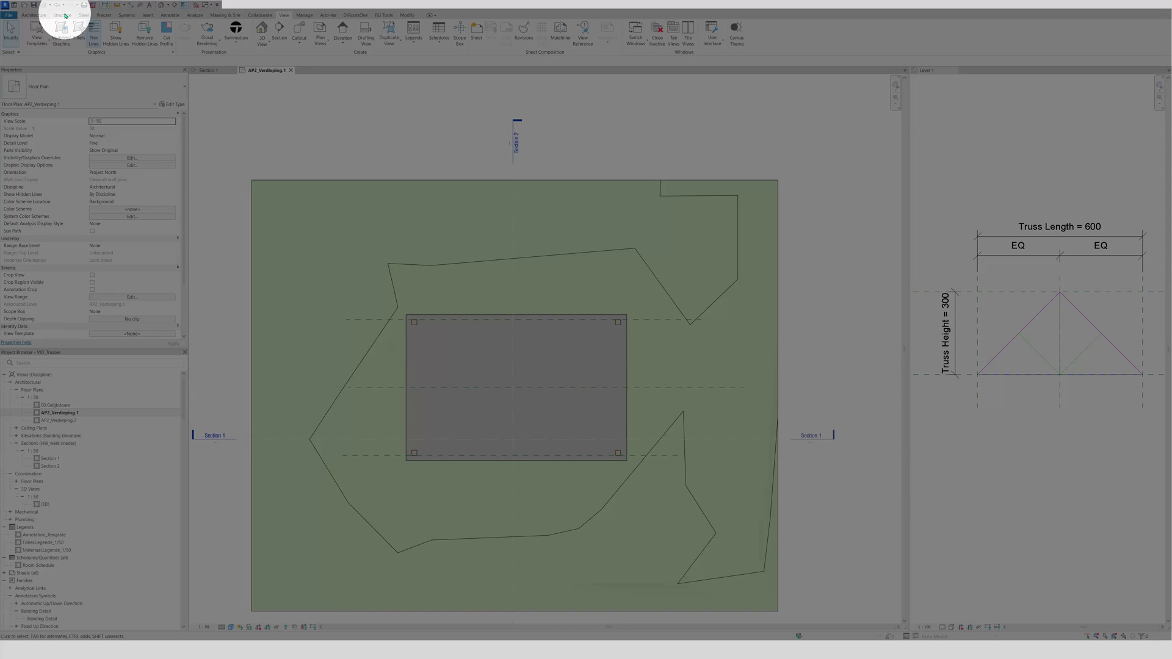
click(64, 14)
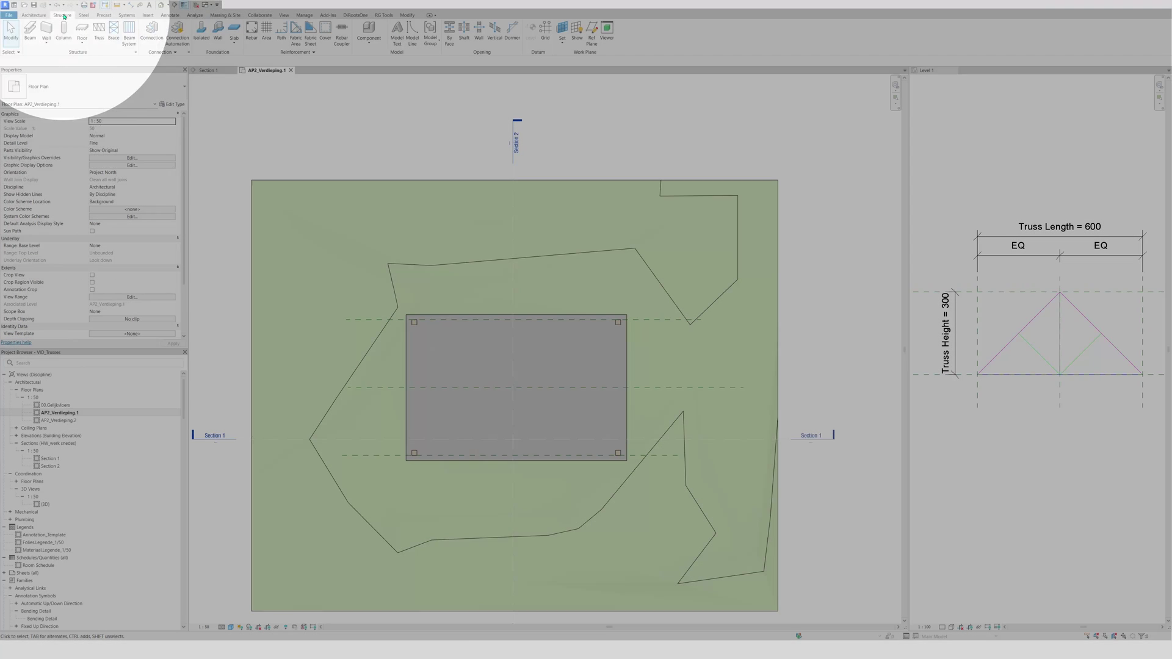
click(99, 31)
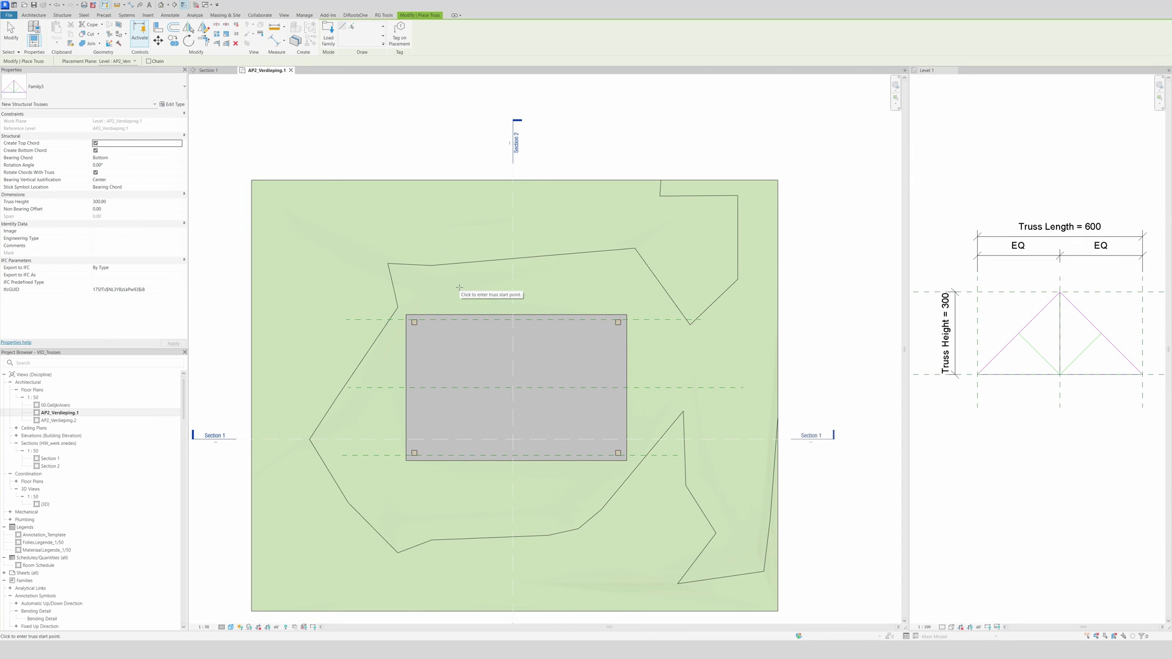
scroll(459, 287, up, 2)
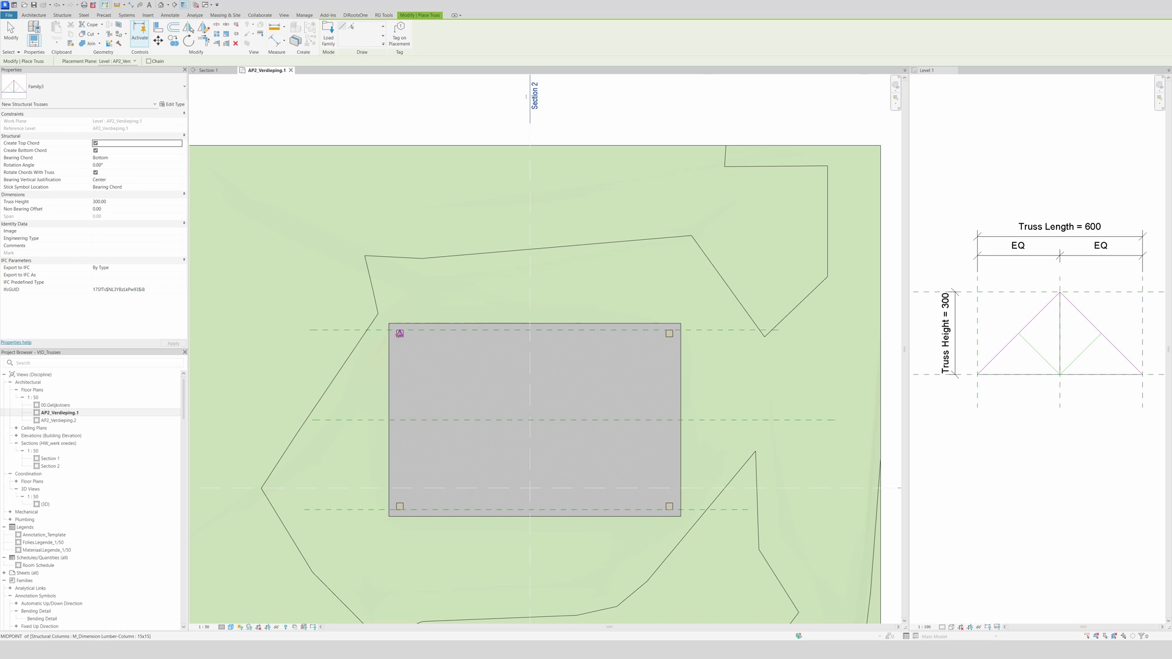
click(399, 333)
scroll(465, 332, up, 1)
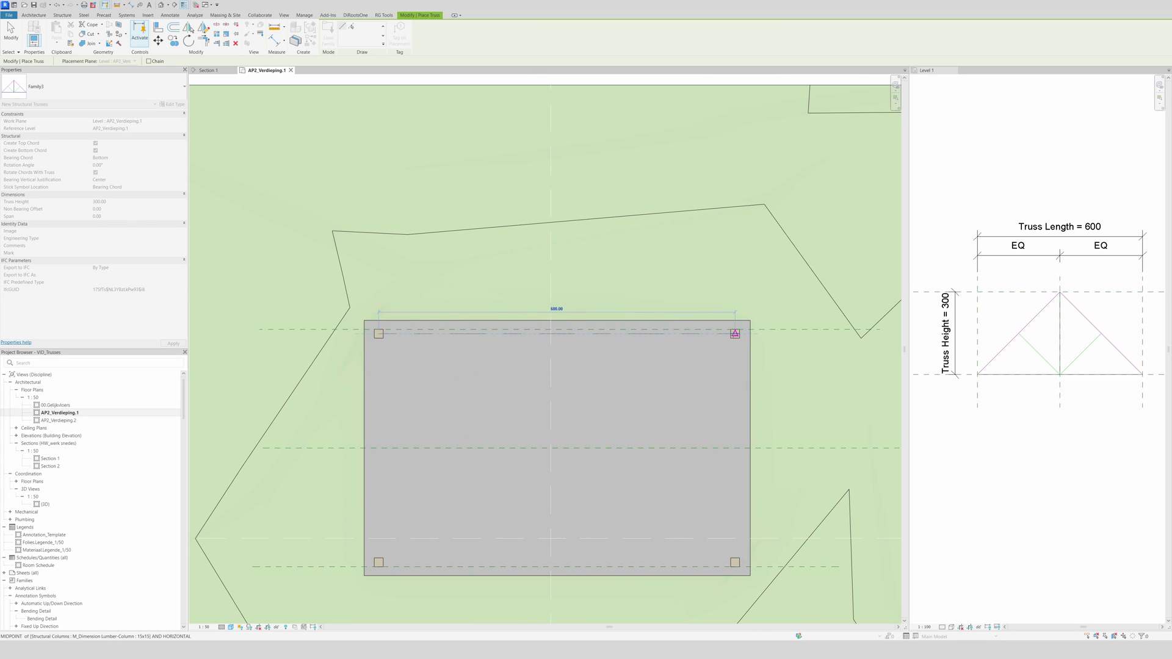
click(735, 334)
key(Escape)
key(Escape)
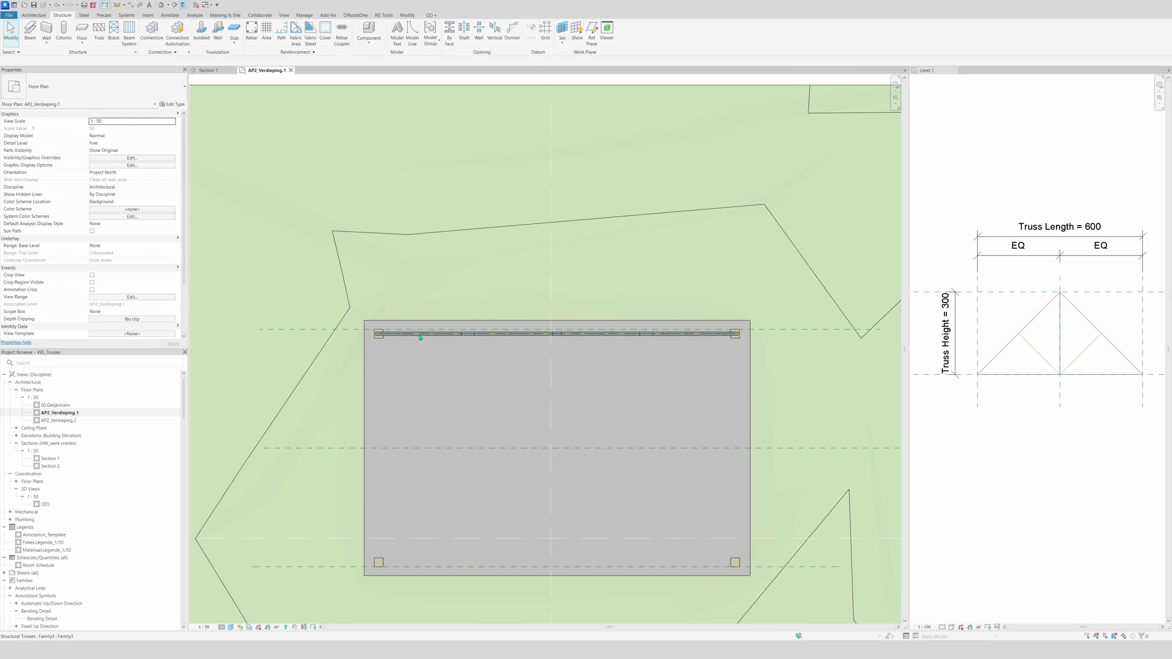
Examine how the placed truss sits on the columns in Section 1 and in the 3D view.
scroll(482, 299, down, 2)
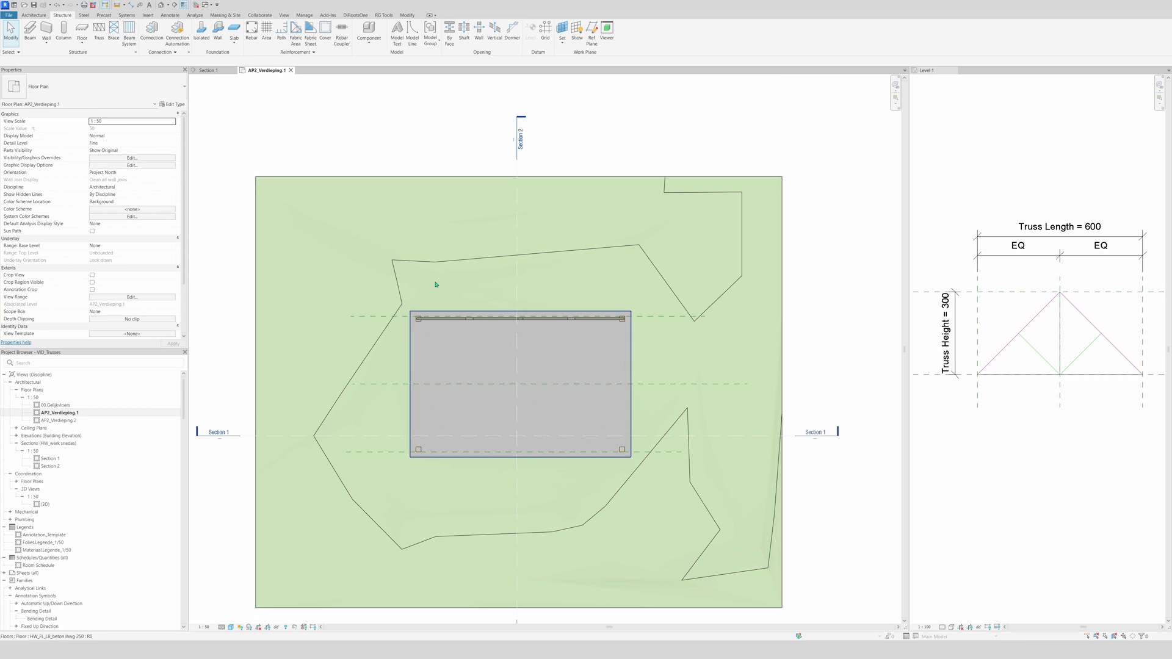
click(208, 70)
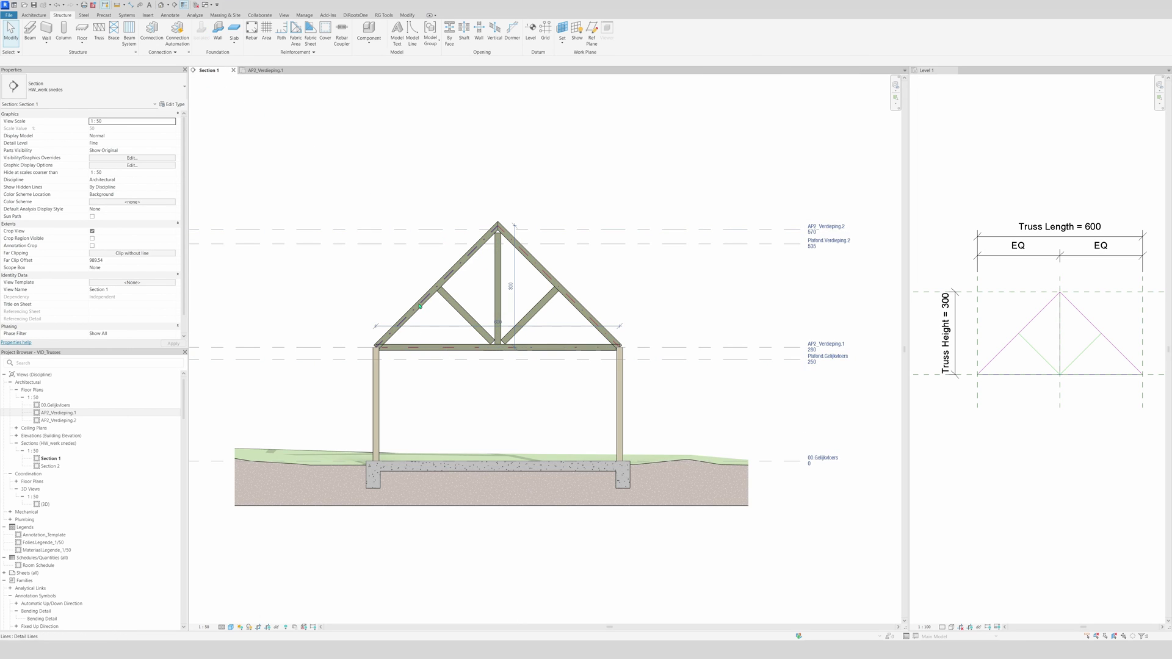
scroll(496, 305, up, 2)
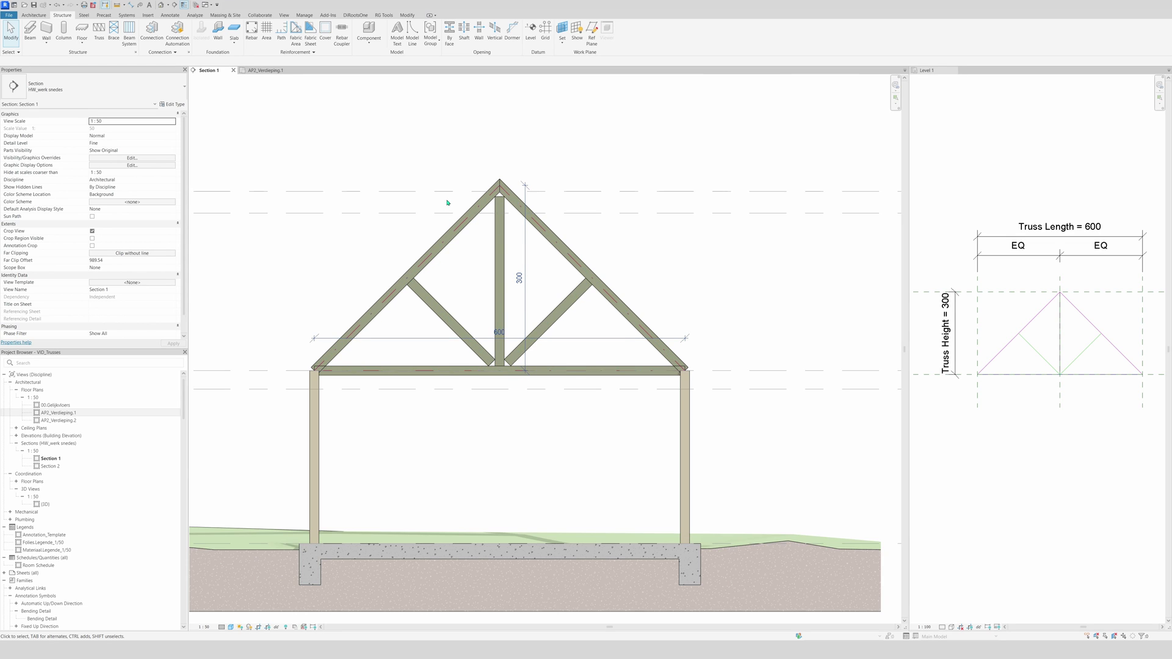
scroll(447, 202, down, 2)
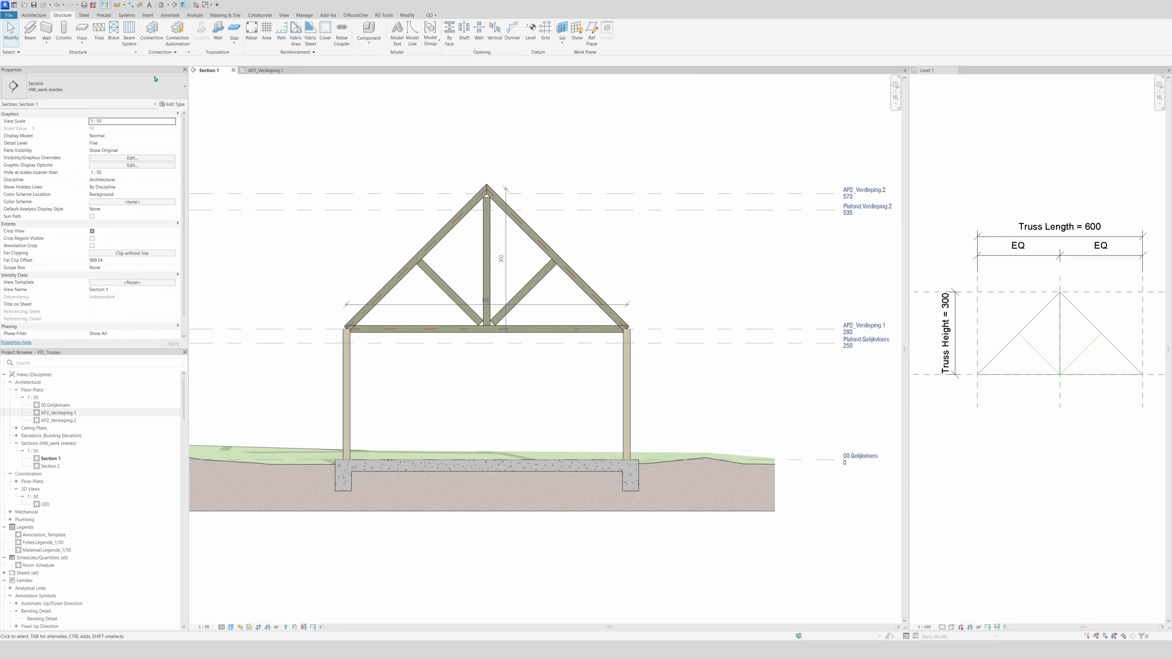
click(160, 6)
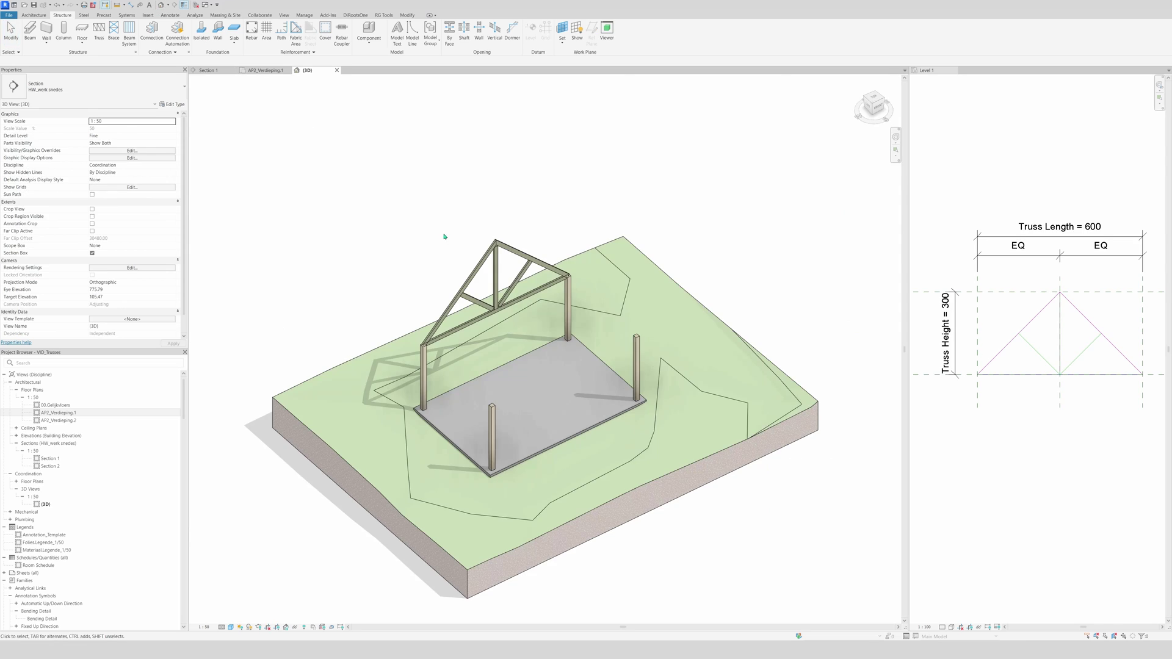
shift+middle_drag(445, 236, 460, 320)
scroll(494, 276, up, 3)
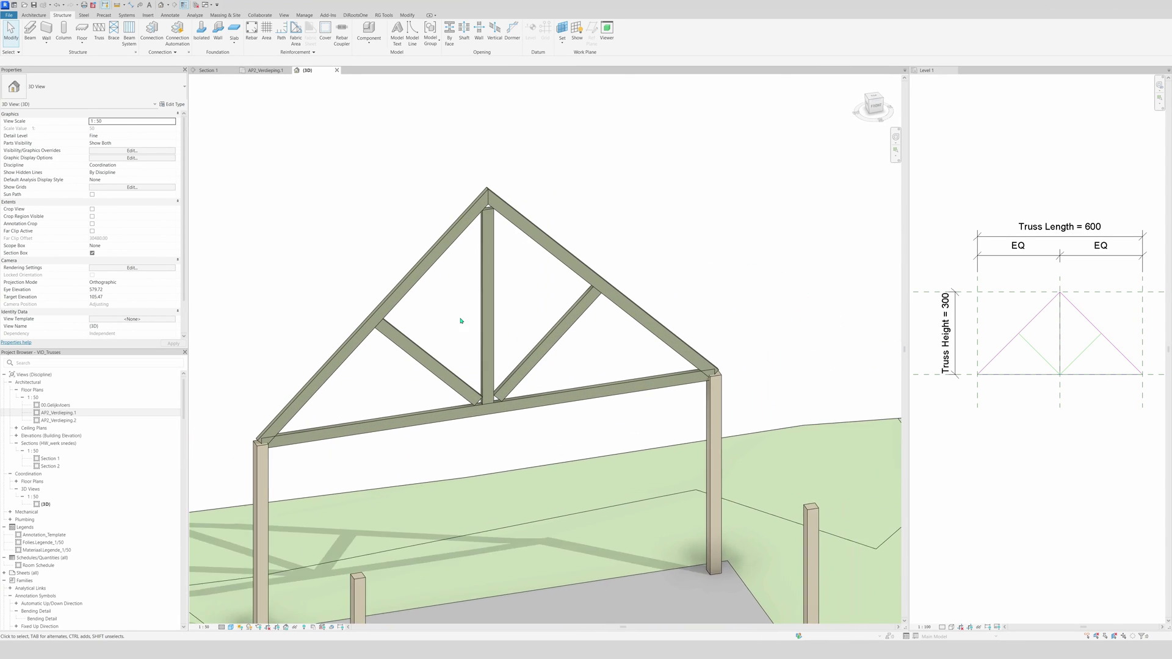
scroll(523, 340, up, 1)
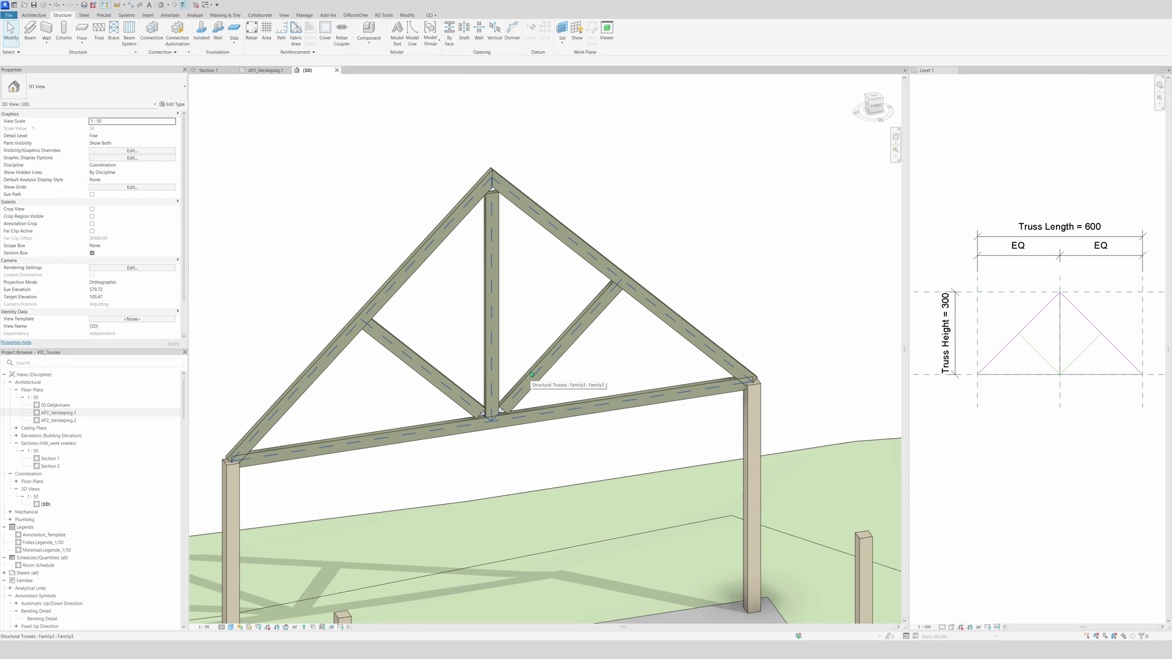
scroll(537, 324, down, 1)
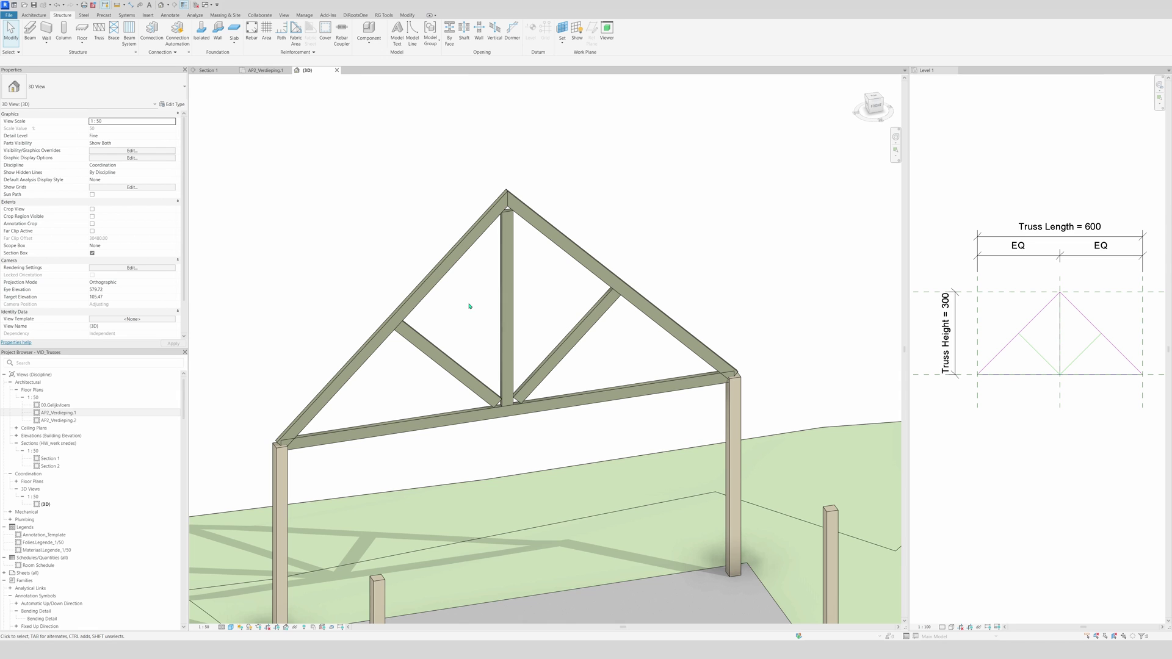
shift+middle_drag(469, 307, 586, 383)
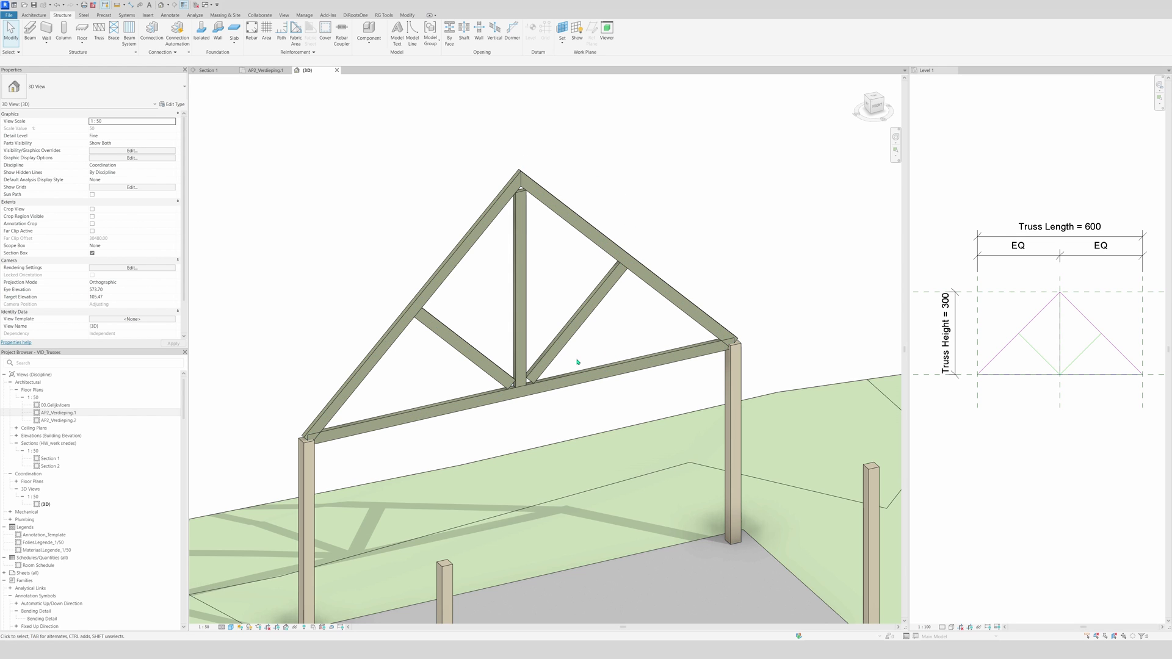
In the placed truss's type properties, set the top chords' structural framing type to the Vuren 15x15 timber and apply it.
click(398, 420)
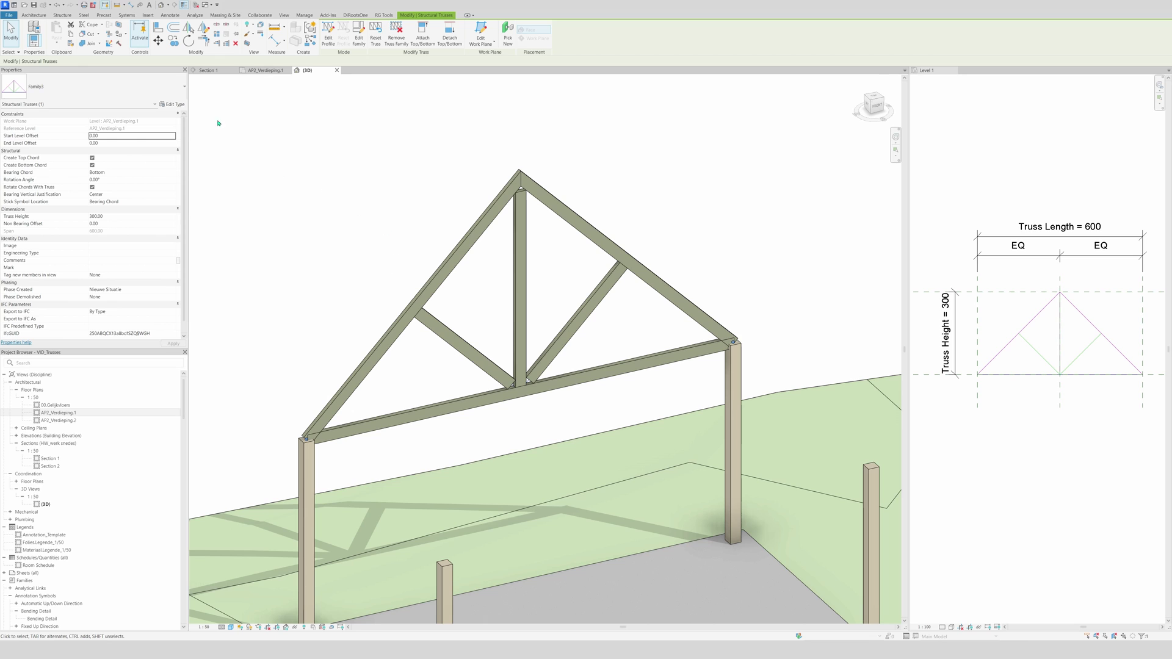
click(171, 104)
drag(685, 158, 209, 109)
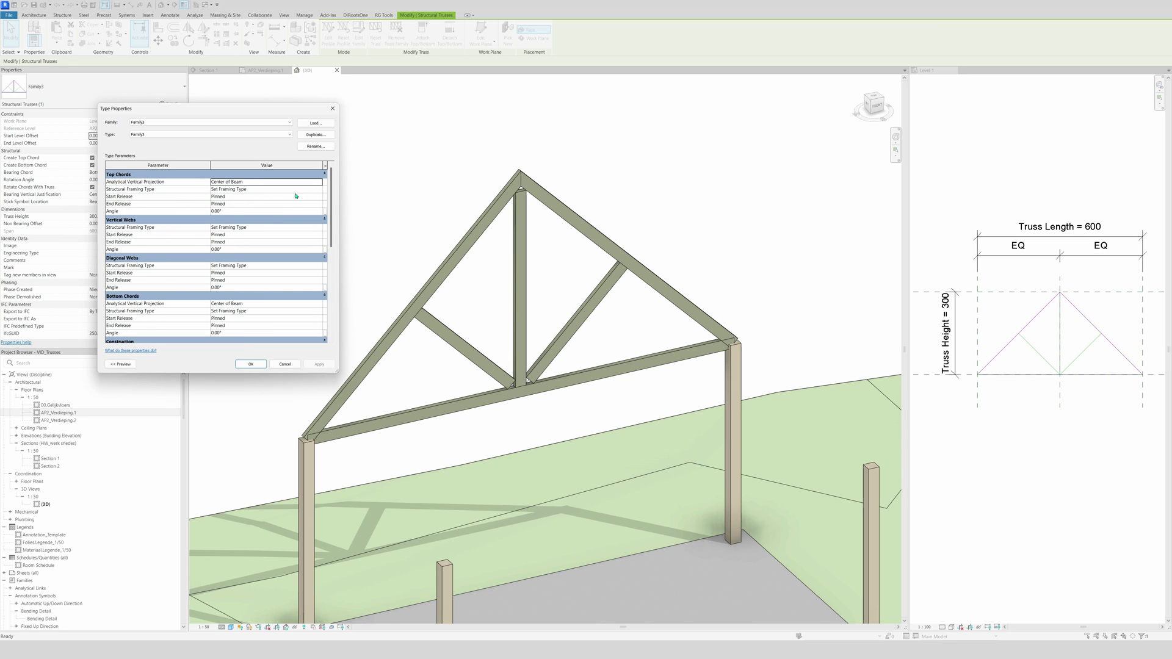
click(322, 190)
click(322, 190)
drag(348, 204, 346, 229)
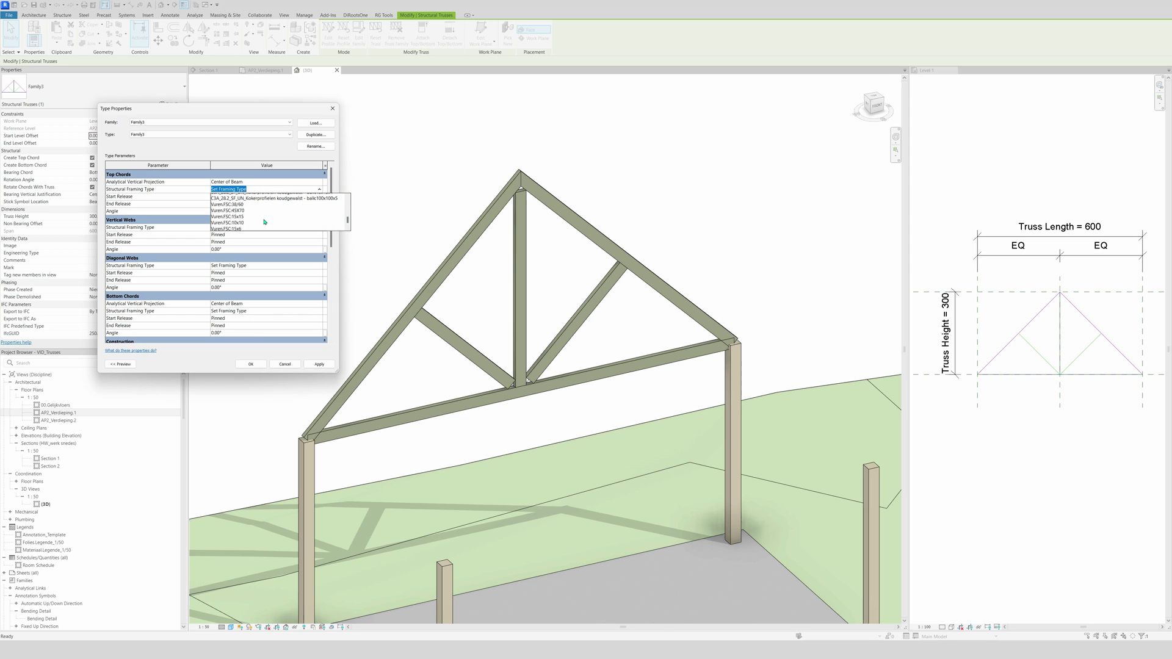
click(238, 228)
click(318, 364)
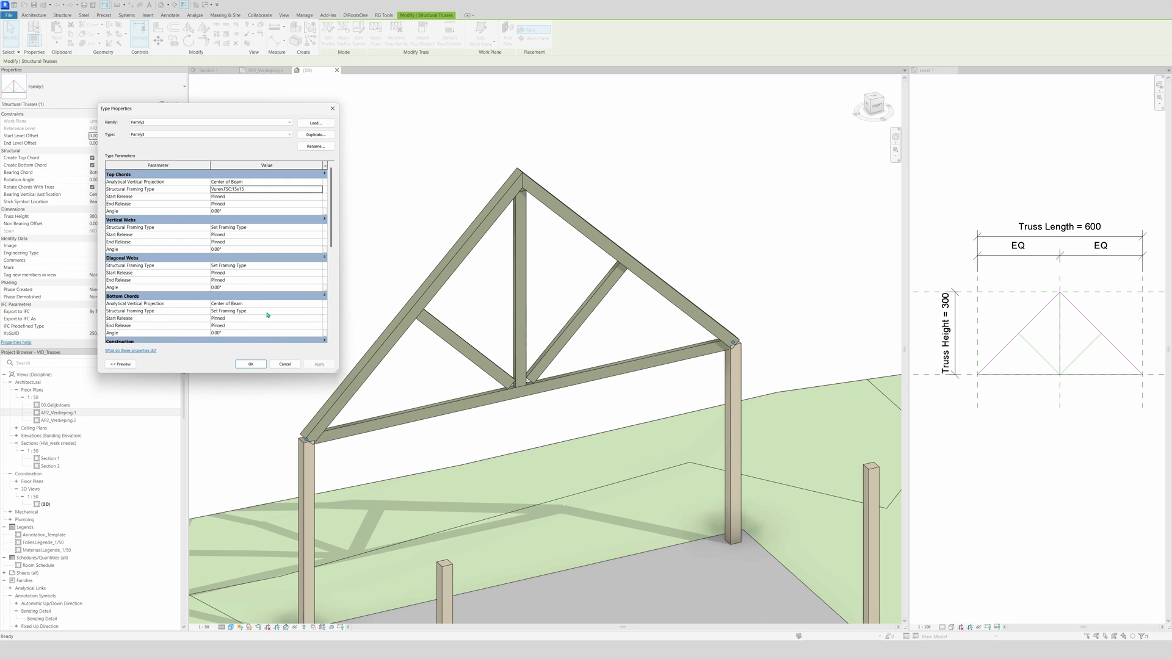
Set the bottom chords' structural framing type to the Vuren 15x15 timber and apply it.
click(317, 313)
scroll(291, 342, down, 3)
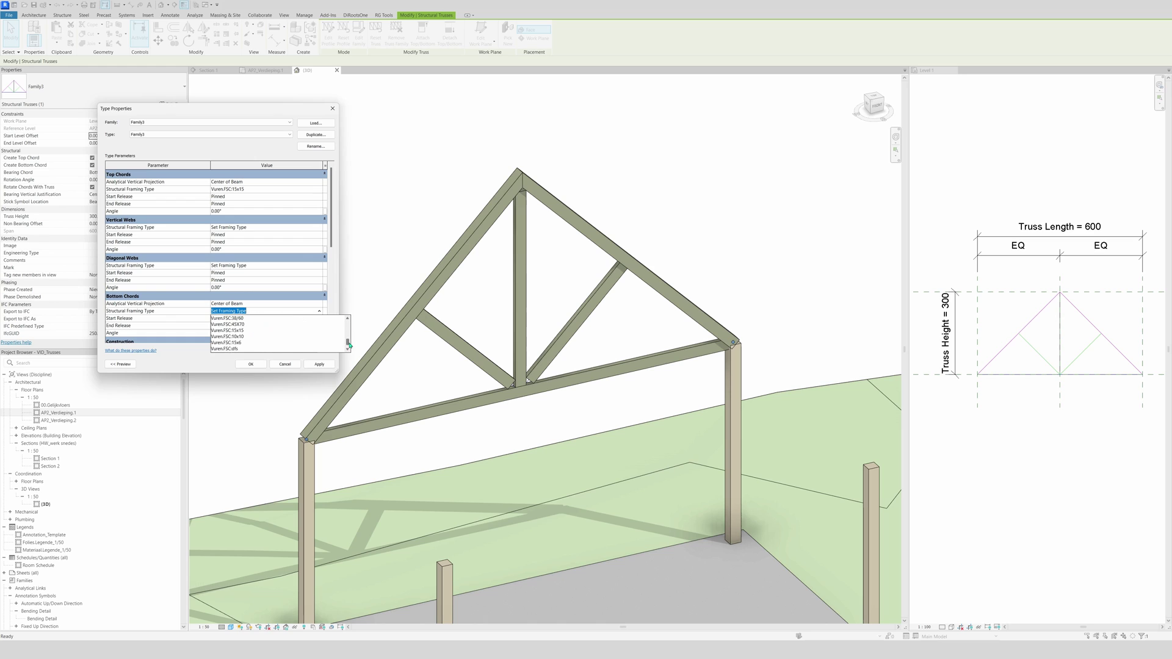
scroll(292, 345, up, 3)
click(291, 346)
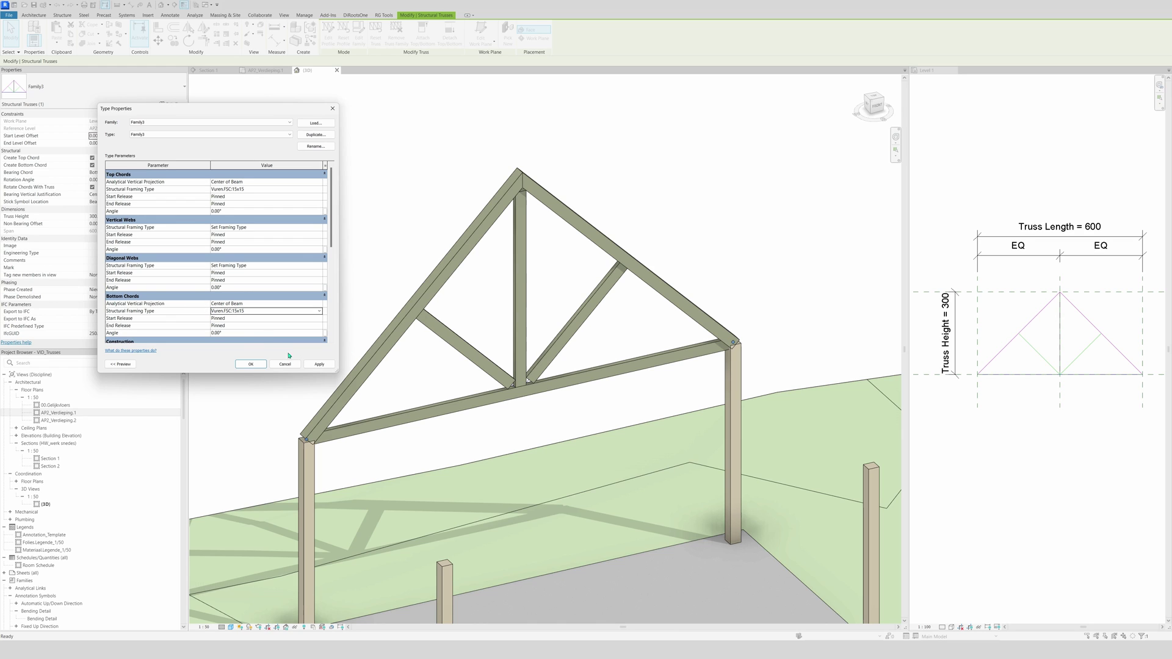
click(318, 364)
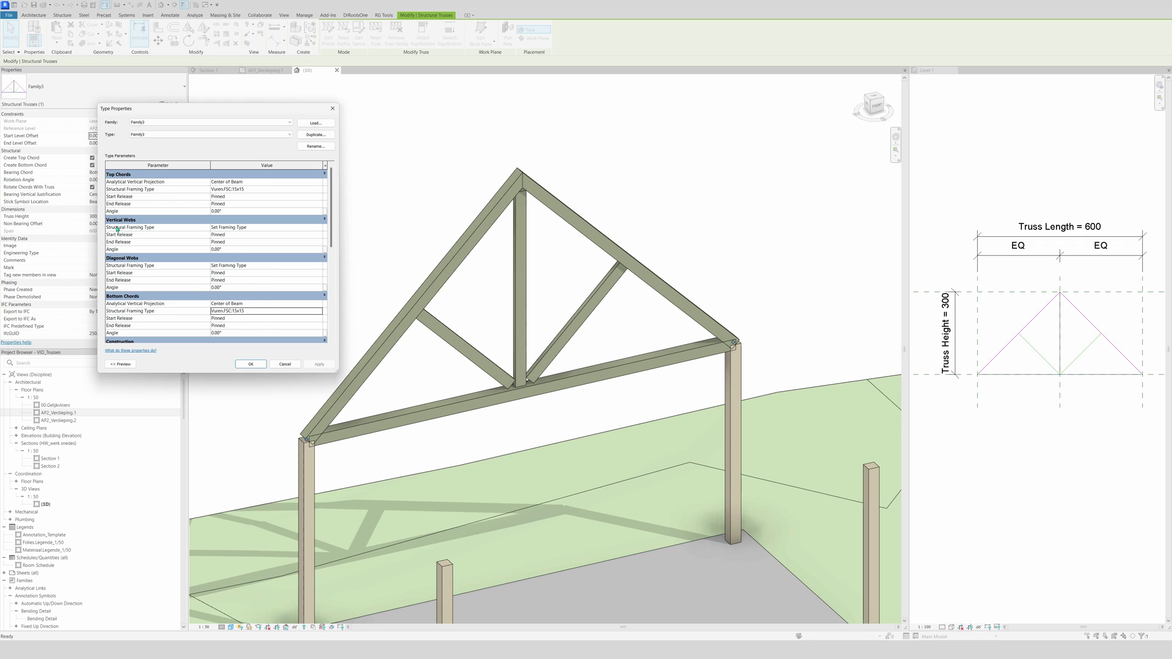
Set the vertical webs' structural framing type to the Vuren 15x15 timber and apply it.
click(317, 227)
click(319, 227)
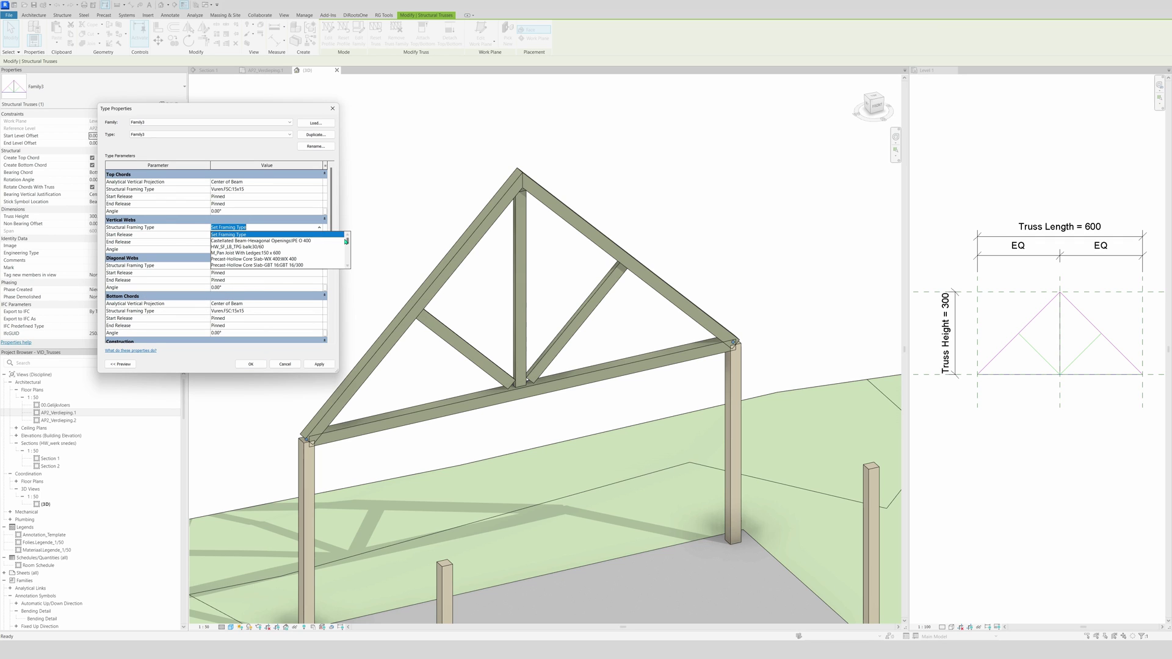
drag(348, 242, 346, 267)
scroll(346, 263, up, 3)
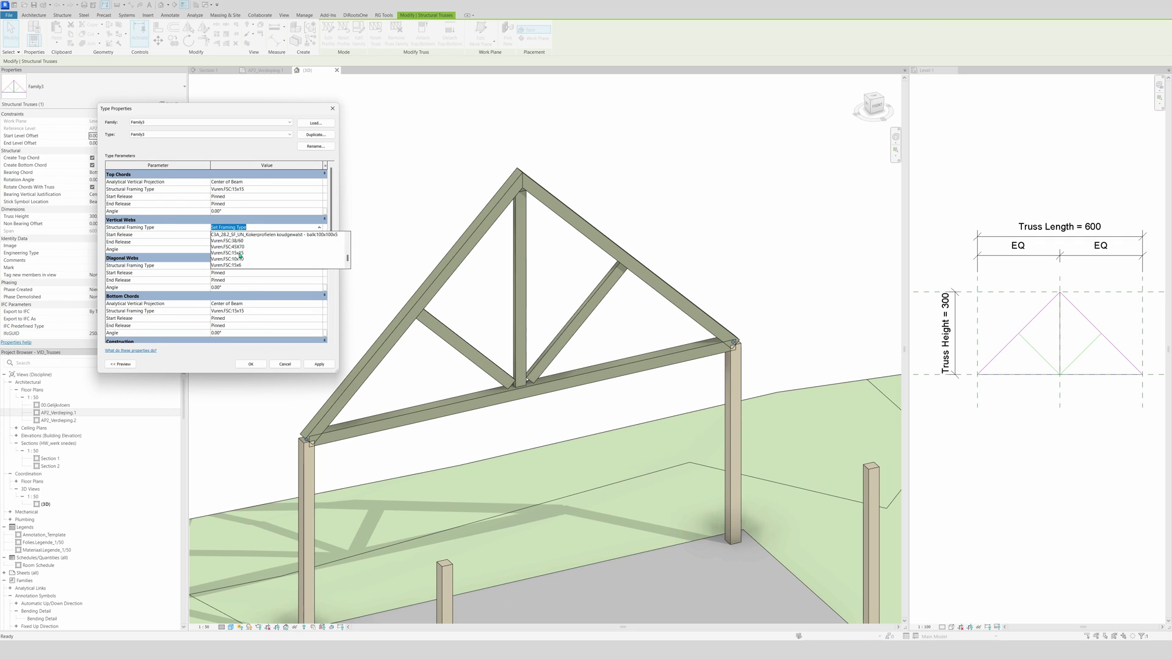
click(235, 253)
click(316, 364)
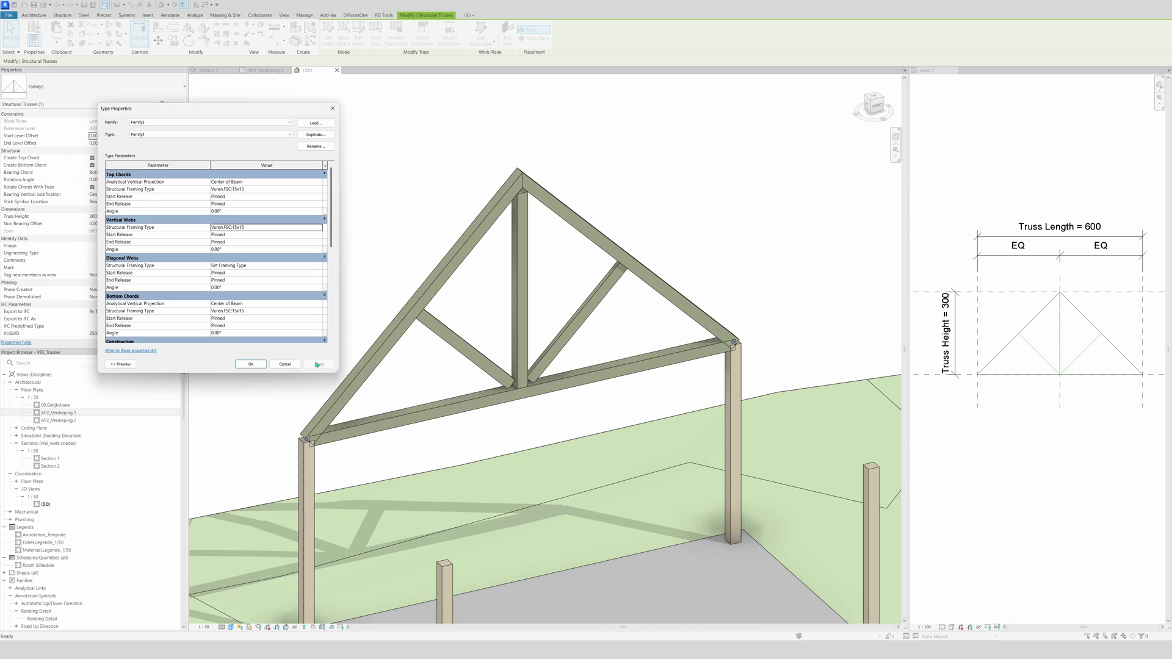
Set the diagonal webs' structural framing type to the Vuren 10x10 timber, apply it and confirm the truss type properties.
click(320, 269)
scroll(284, 297, down, 5)
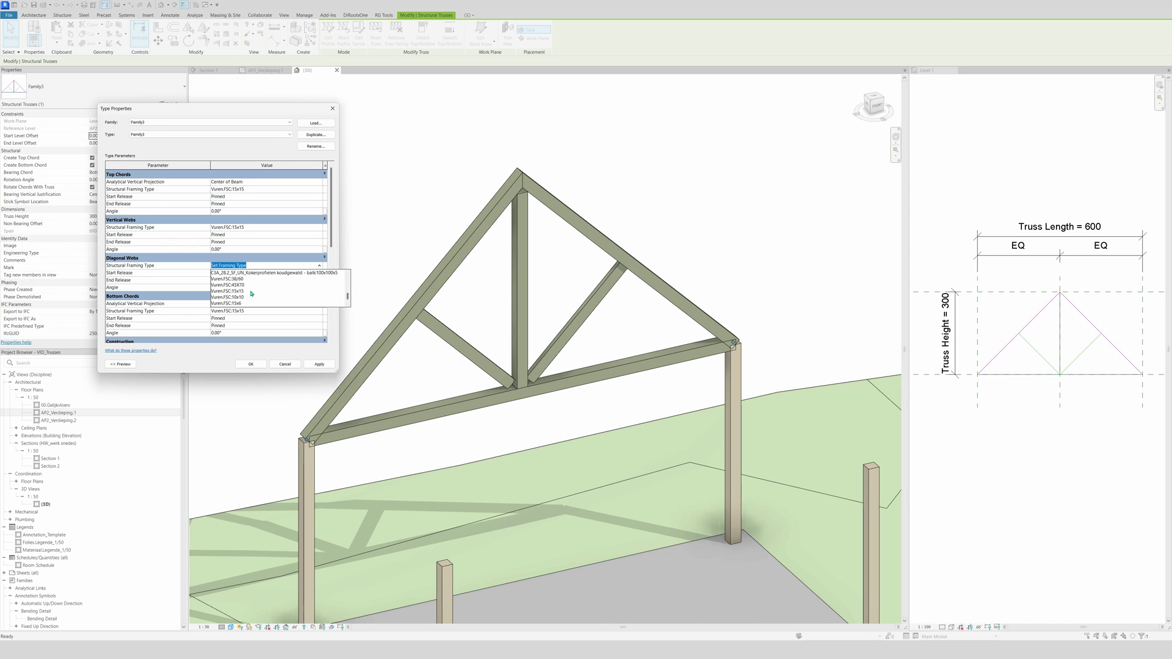
click(252, 297)
click(320, 364)
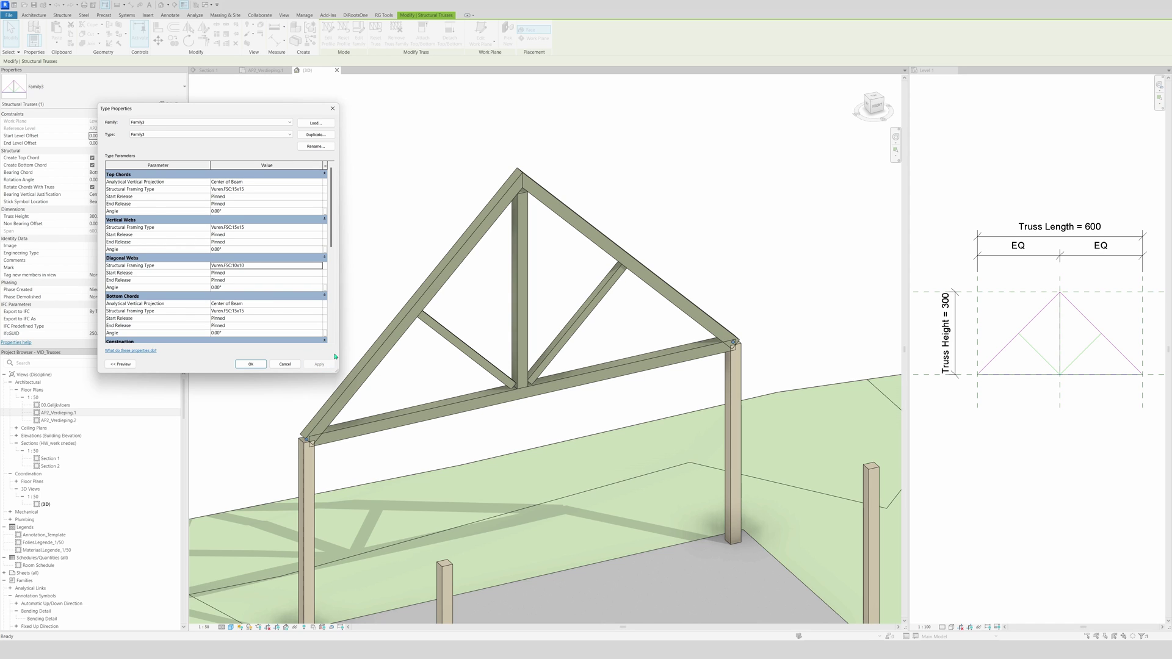
click(250, 365)
Examine the truss's timber members from several angles in the 3D view, and the truss family's layout in its Level 1 view.
shift+middle_drag(471, 361, 543, 245)
scroll(520, 391, up, 3)
scroll(537, 397, down, 5)
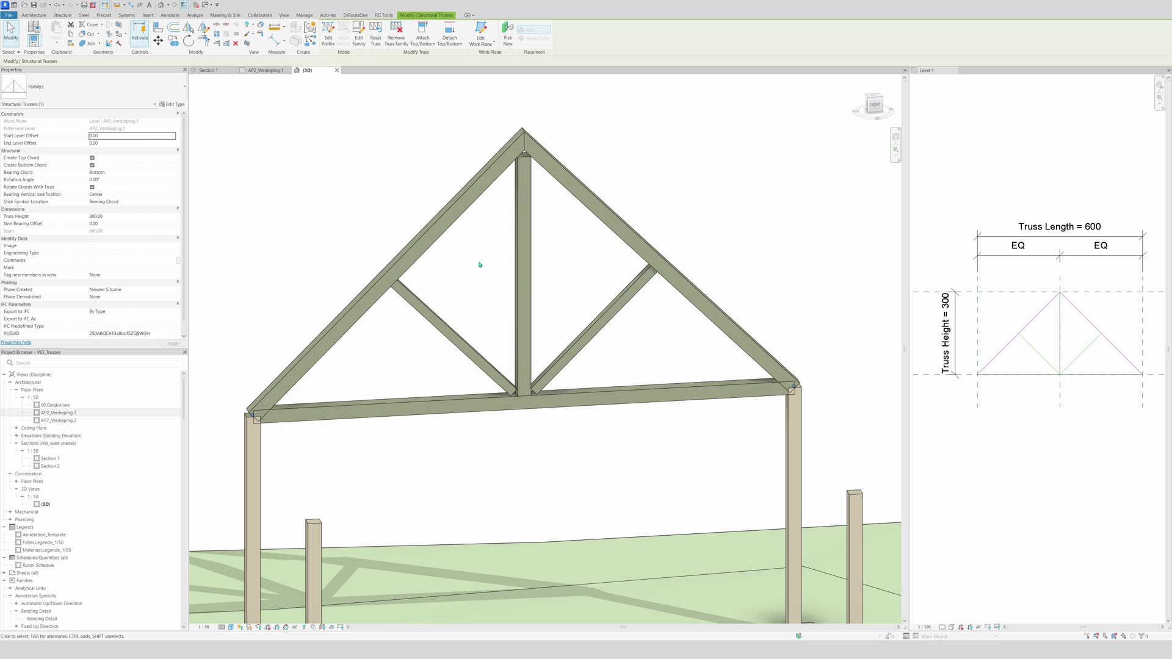
shift+middle_drag(408, 280, 568, 285)
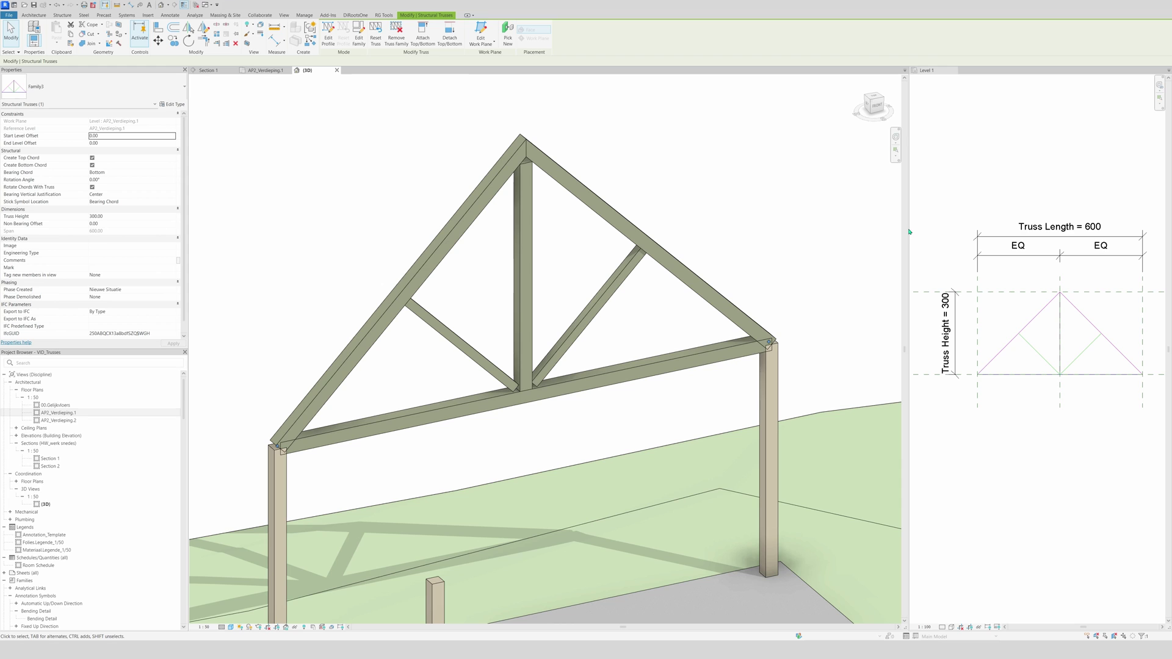
shift+middle_drag(763, 224, 712, 211)
drag(909, 275, 552, 260)
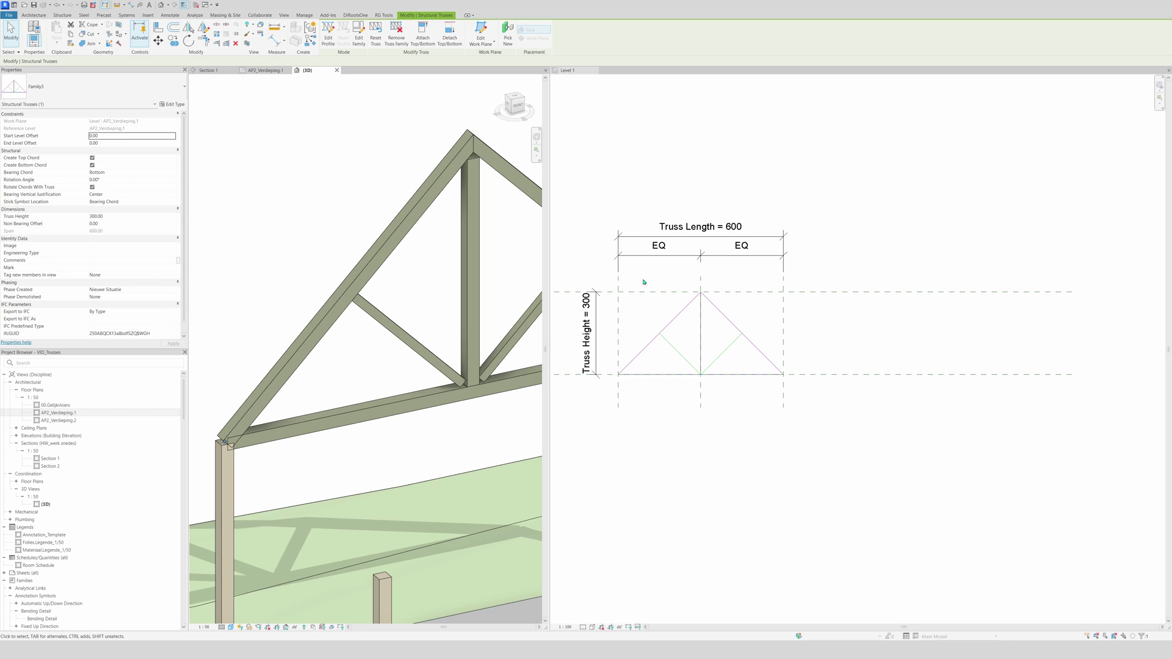
scroll(709, 316, up, 2)
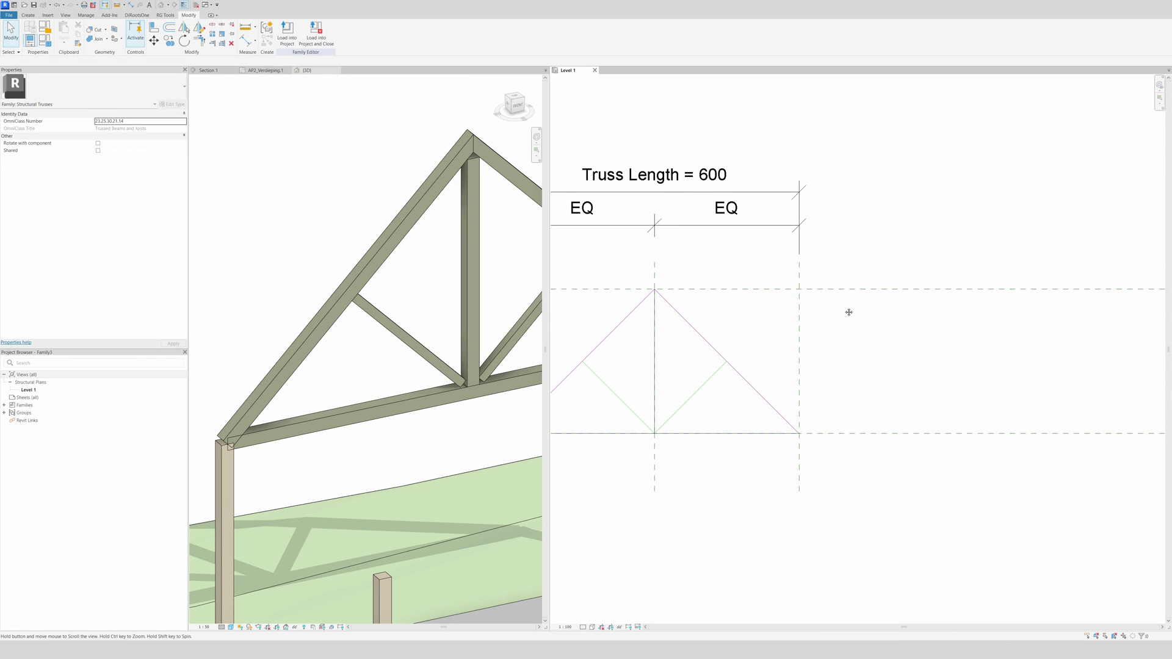
middle_drag(848, 312, 1009, 309)
scroll(907, 306, up, 2)
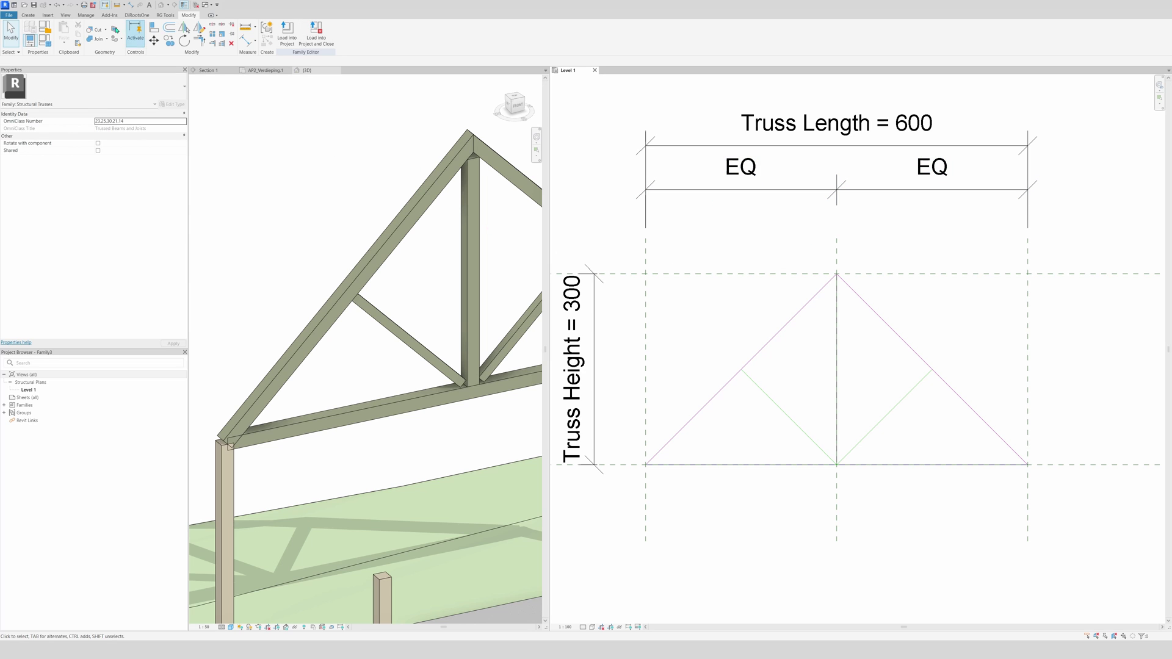
In the truss family, draw a horizontal reference plane a short distance above the apex, spanning the truss's full width.
click(29, 15)
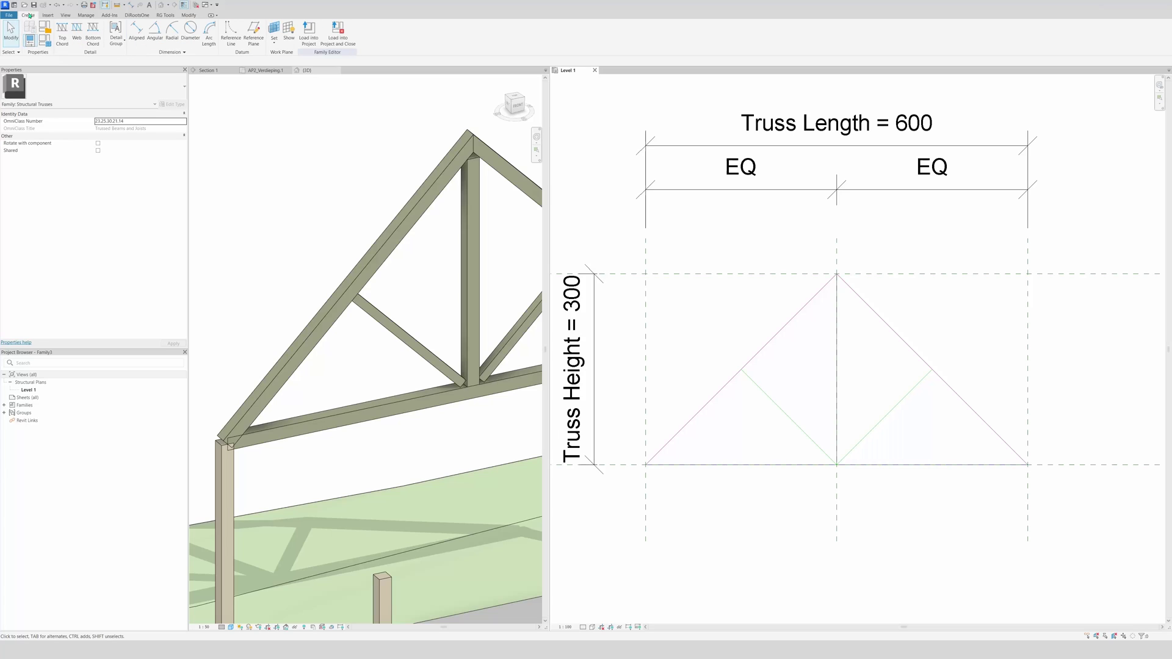
click(254, 30)
click(646, 248)
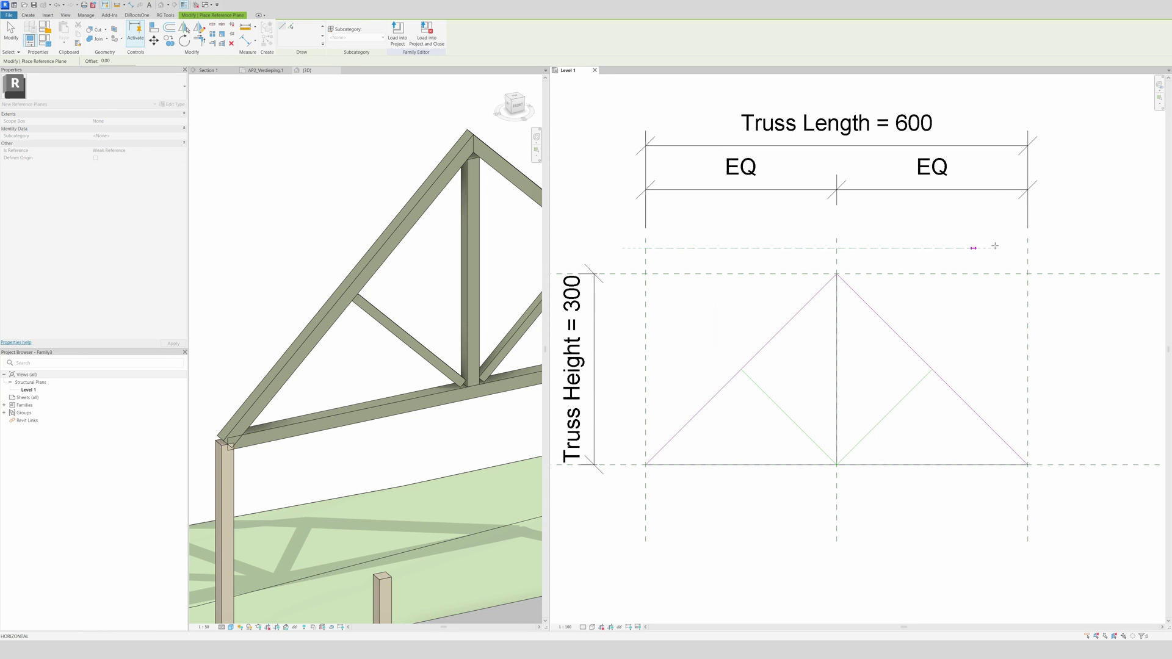
click(1081, 247)
key(Escape)
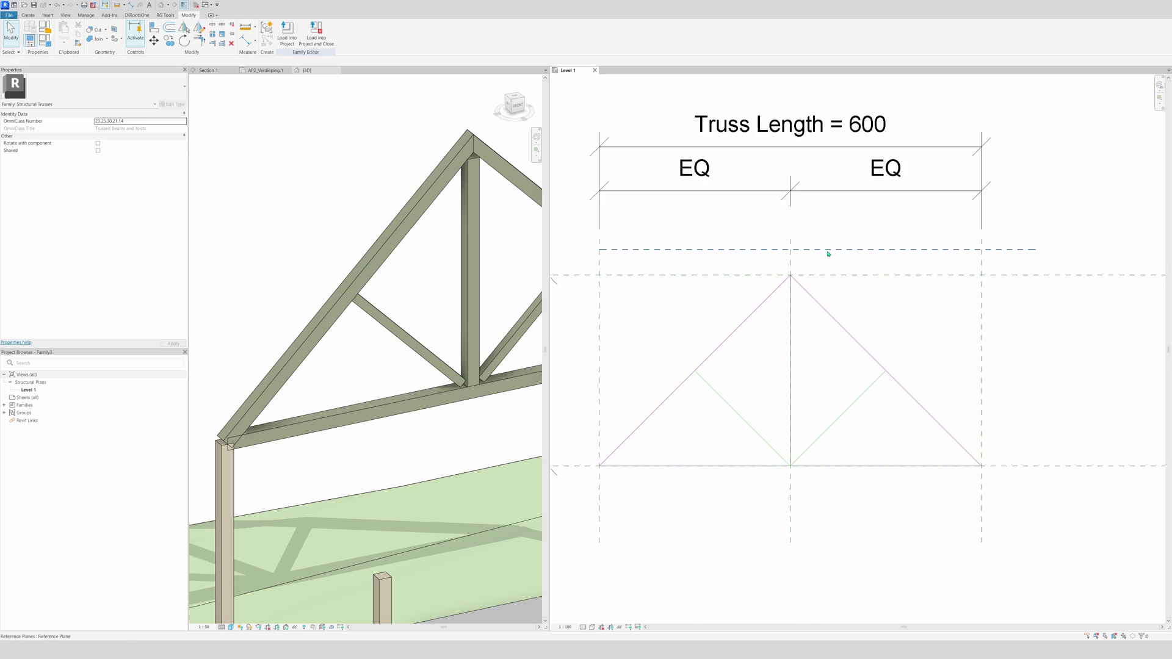
Stretch the vertical web's upper end past the apex to a length of about 320.
click(791, 295)
drag(794, 281, 791, 263)
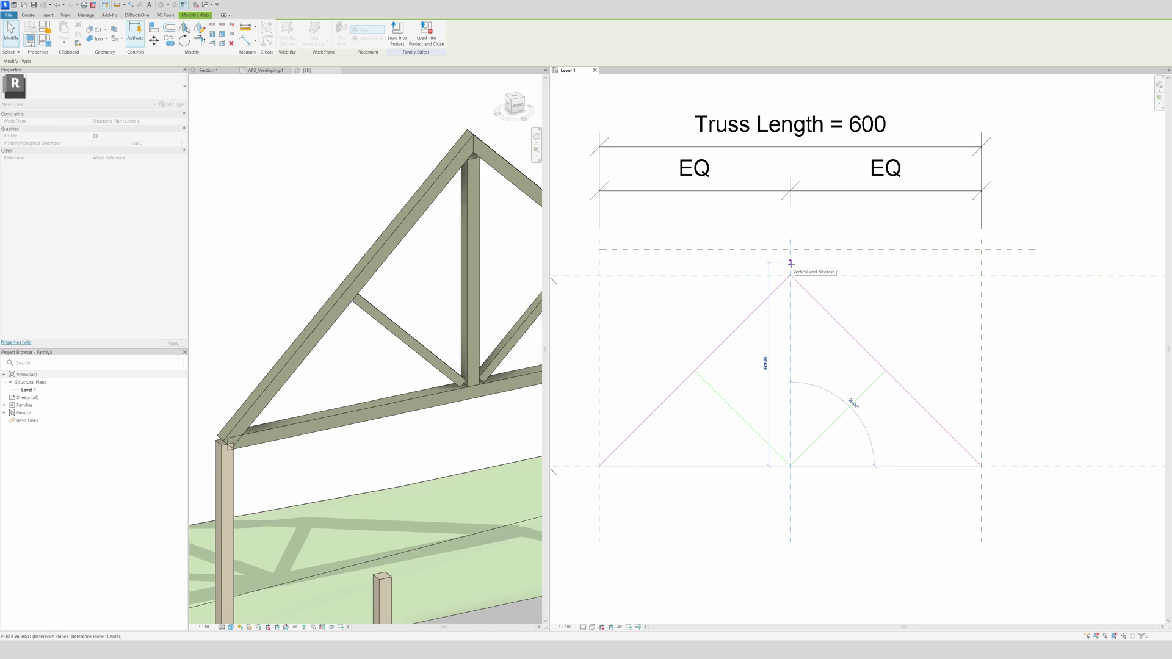
drag(791, 263, 791, 262)
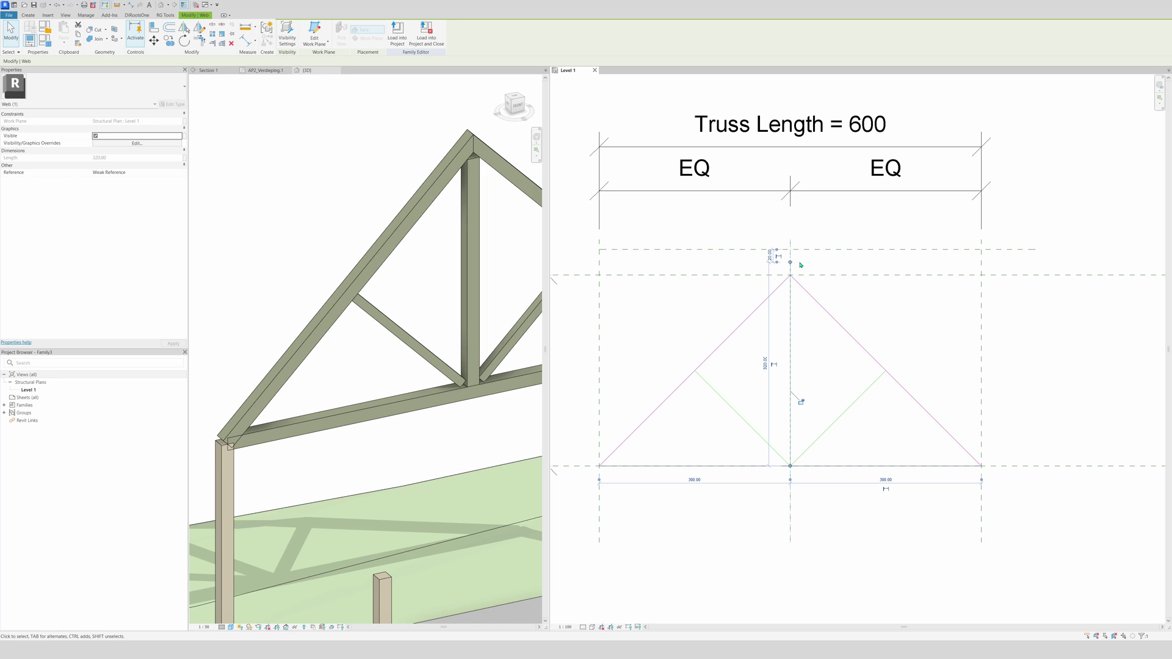
click(821, 265)
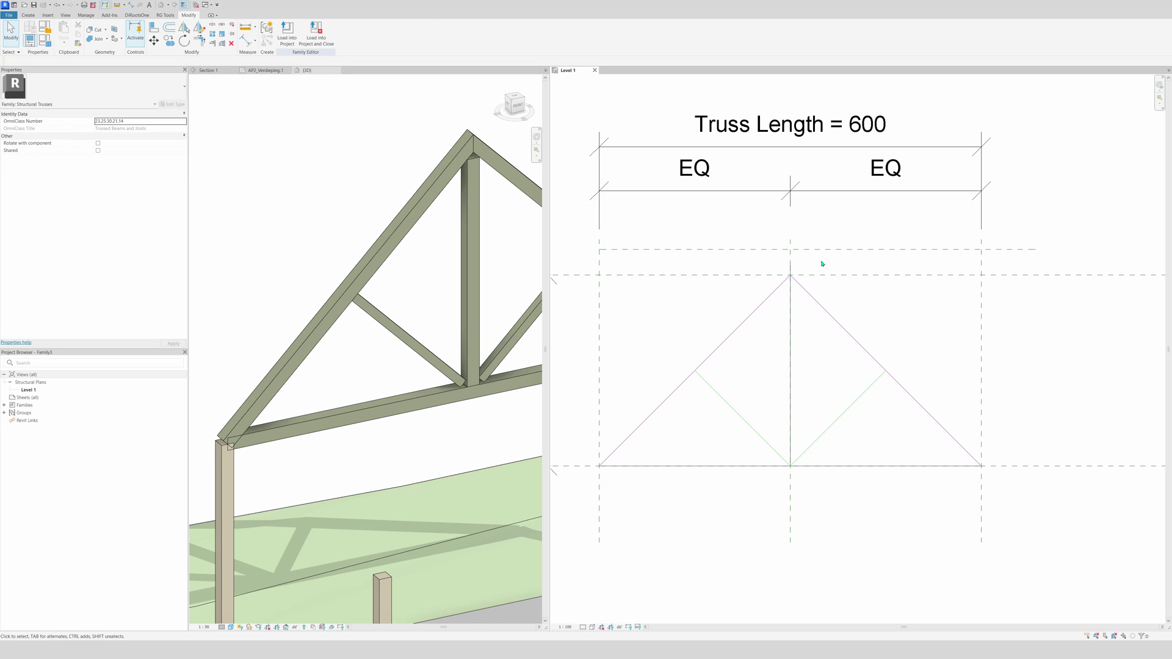
Align the vertical web's upper end to the new reference plane above the apex.
key(a)
key(l)
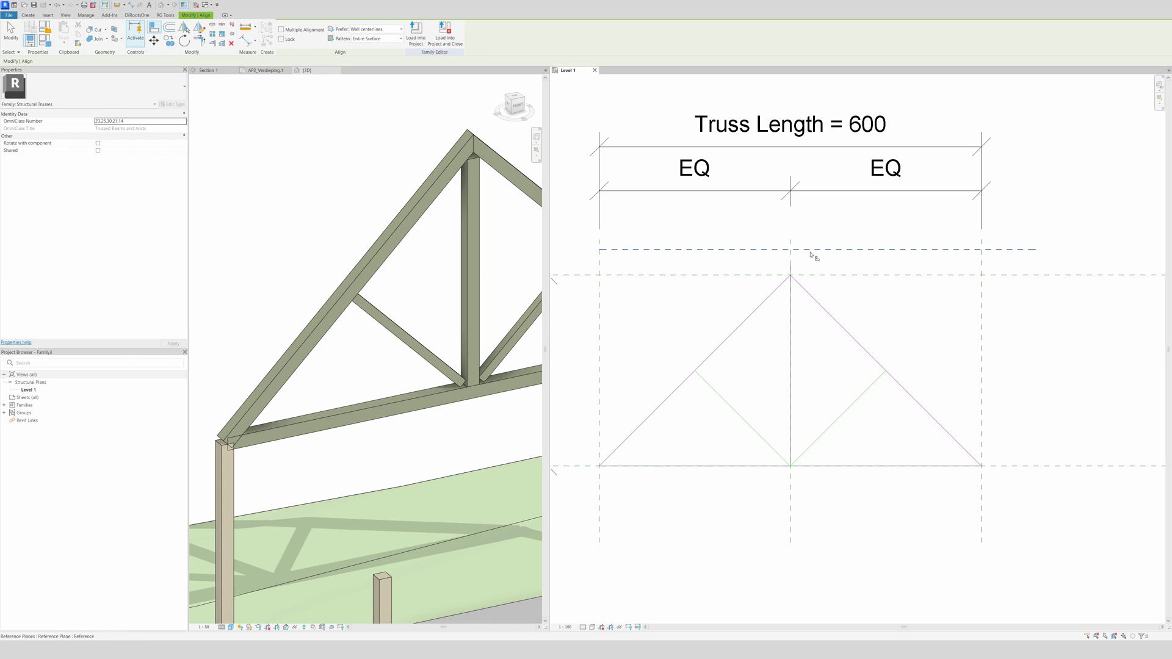
click(811, 255)
click(791, 264)
key(Escape)
key(Escape)
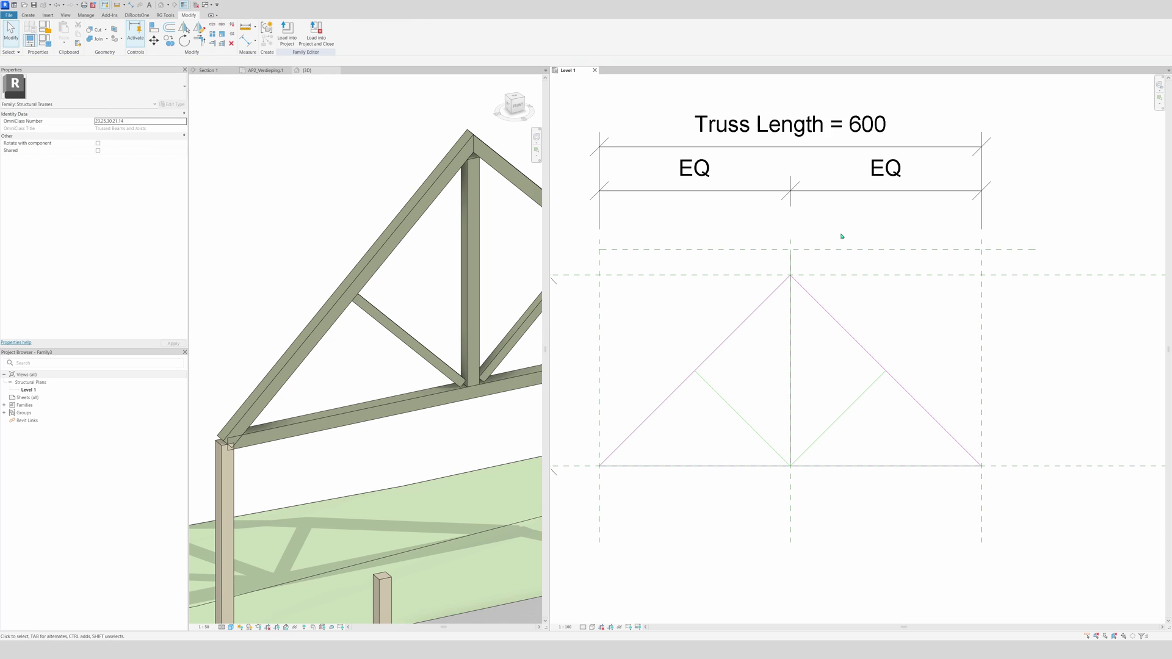
Dimension the distance between the apex reference plane and the plane above it, and place the dimension just outside the truss's right edge.
key(d)
key(i)
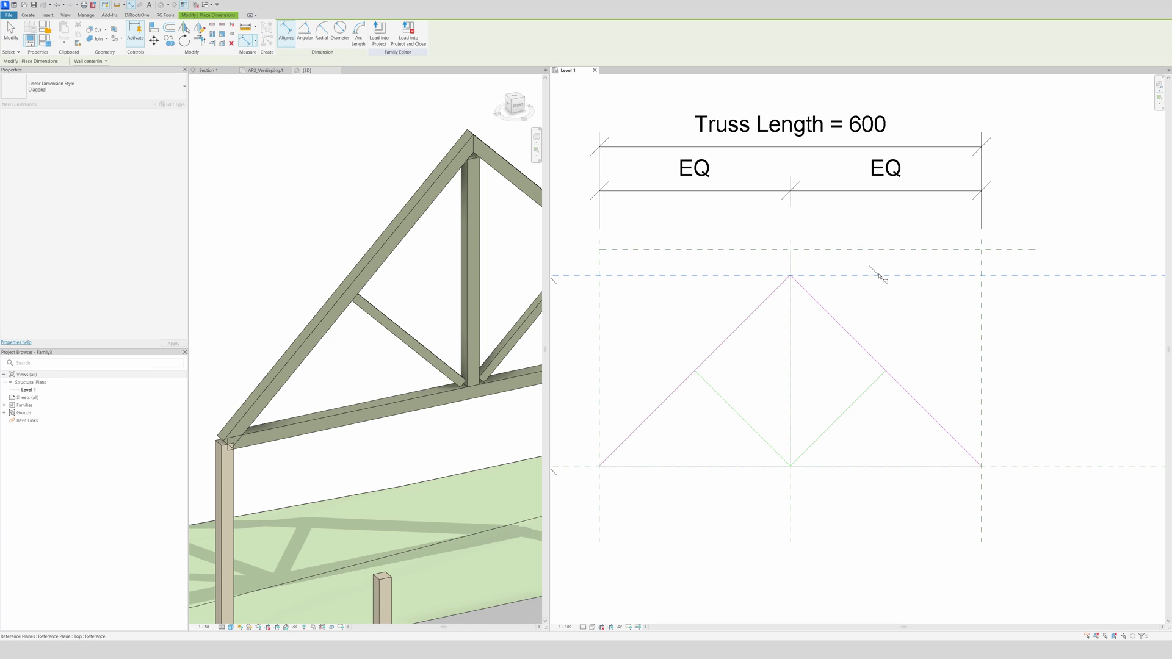
click(882, 251)
click(922, 262)
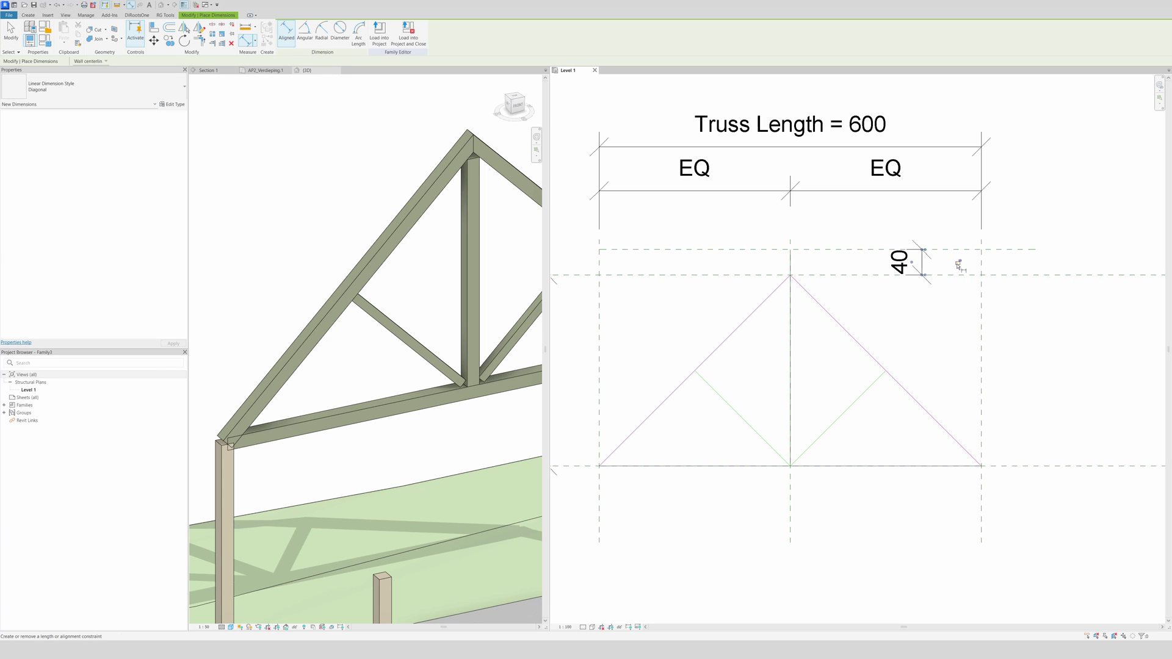
key(Escape)
key(Escape)
click(923, 263)
ctrl+drag(923, 262, 1015, 266)
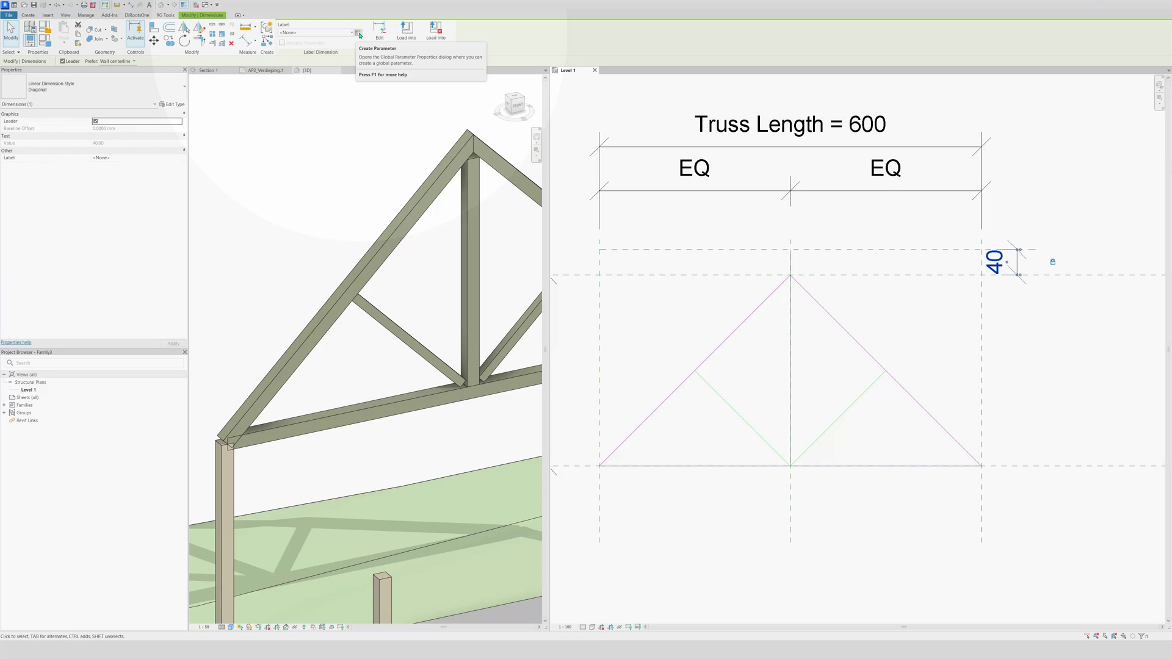
Label the new dimension with a new family type parameter named Nok_Hoogte.
click(360, 33)
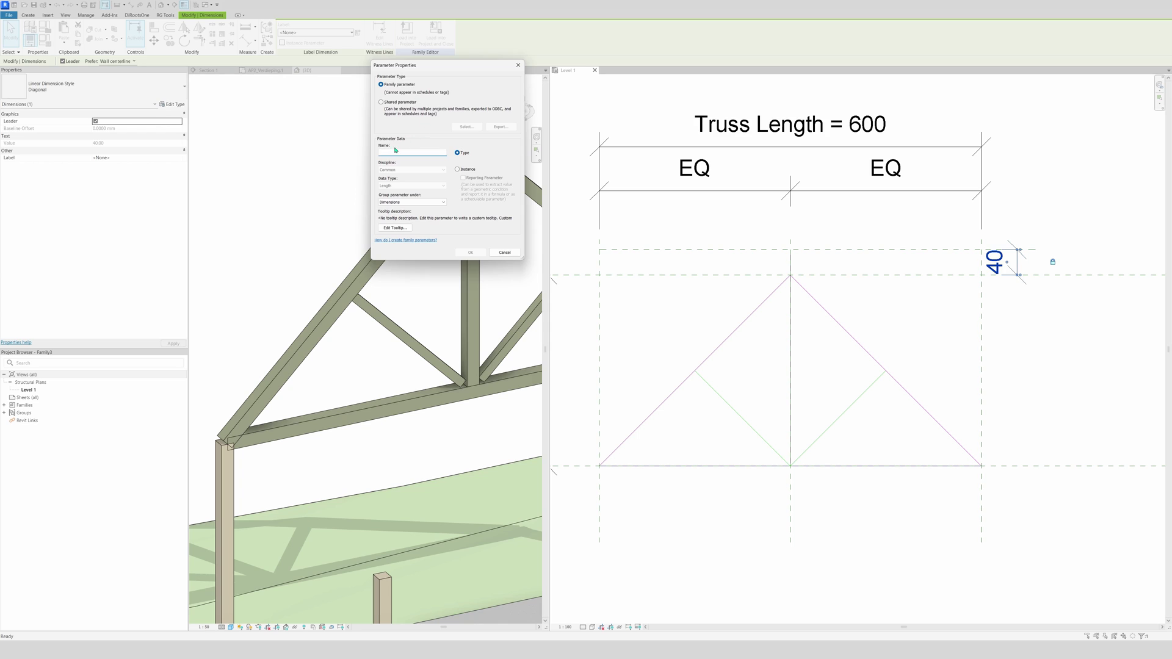
text(Nok_Hoogte)
click(470, 252)
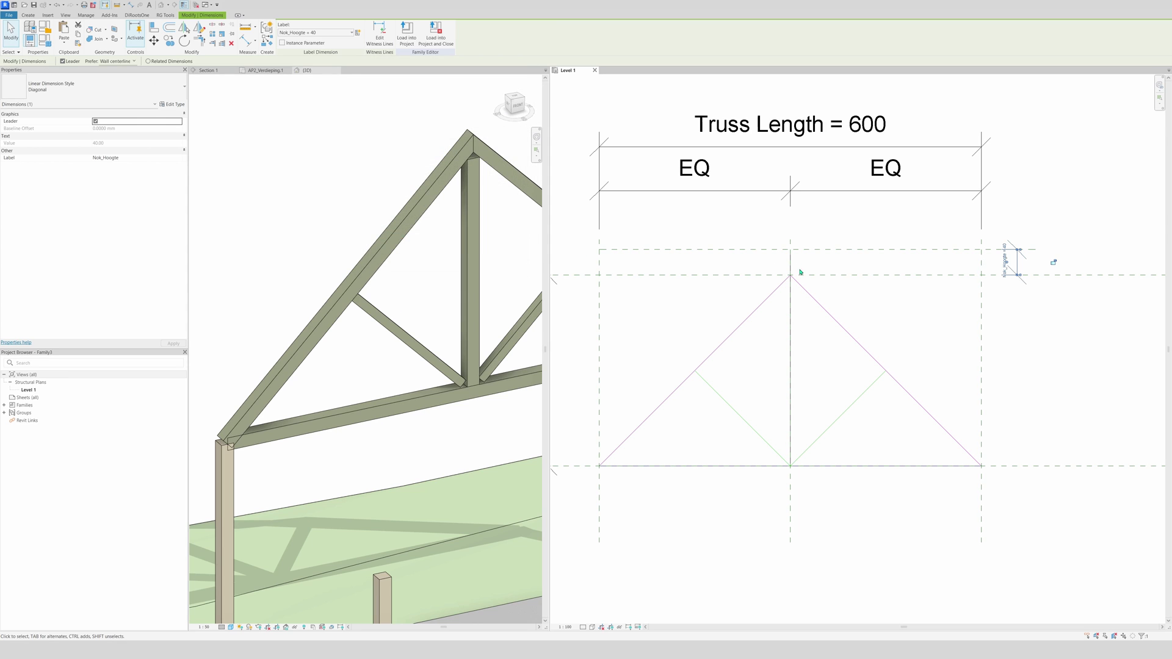
click(887, 291)
scroll(886, 291, down, 2)
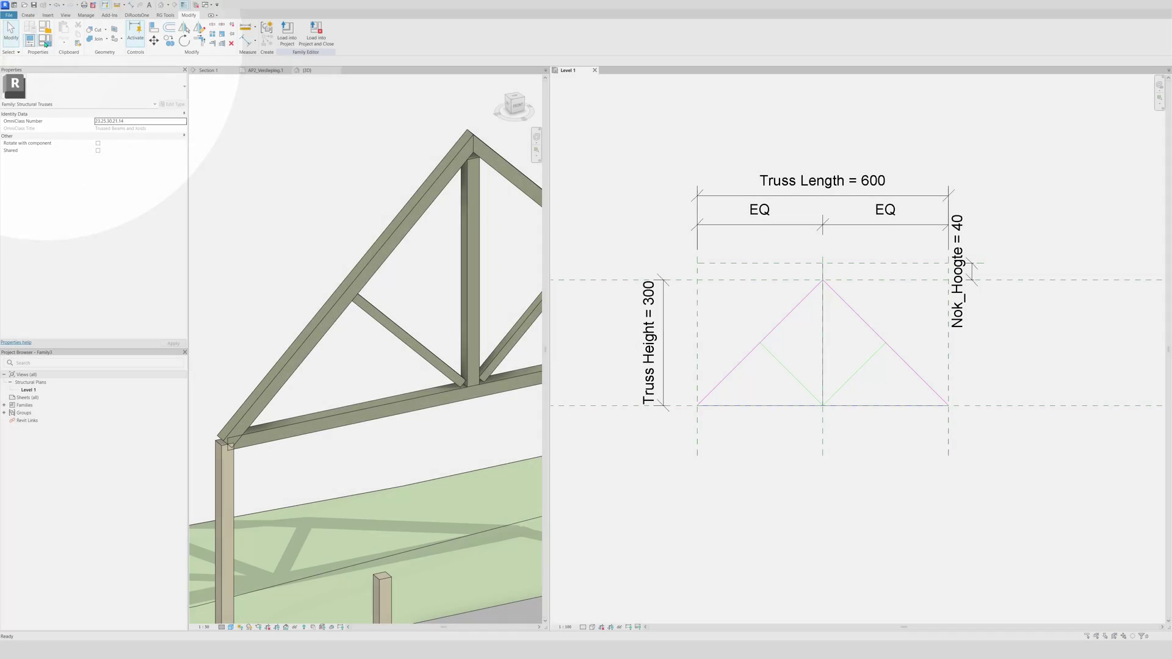
Flex the Nok_Hoogte parameter in the family types by applying 20 and restoring 40.
click(46, 44)
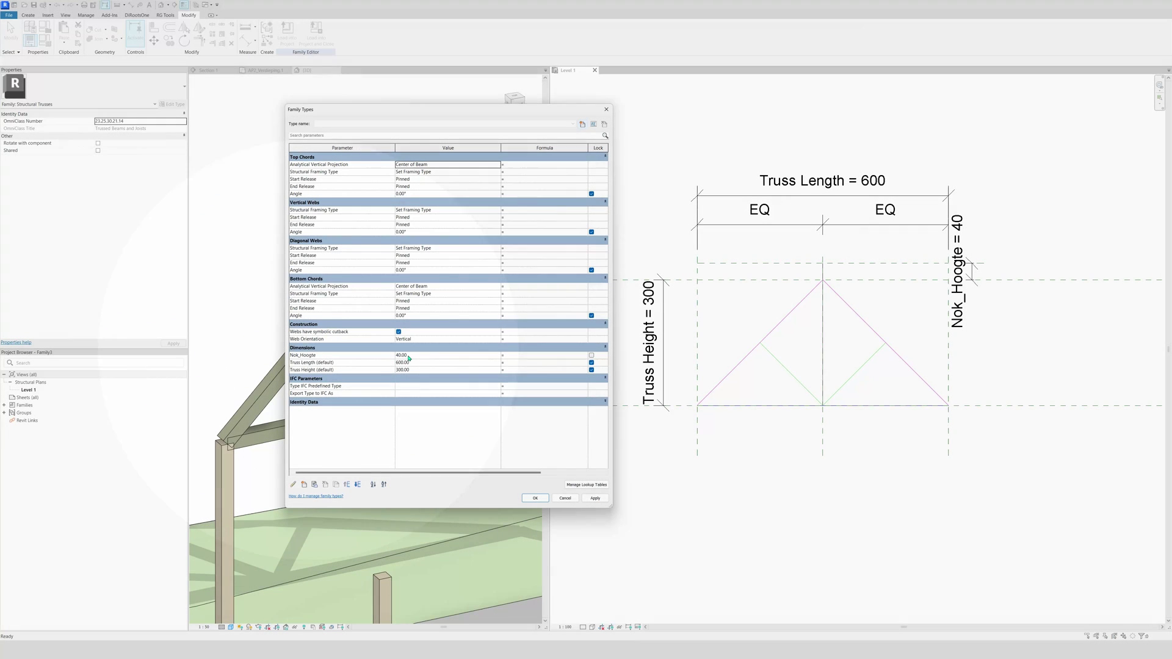
click(396, 355)
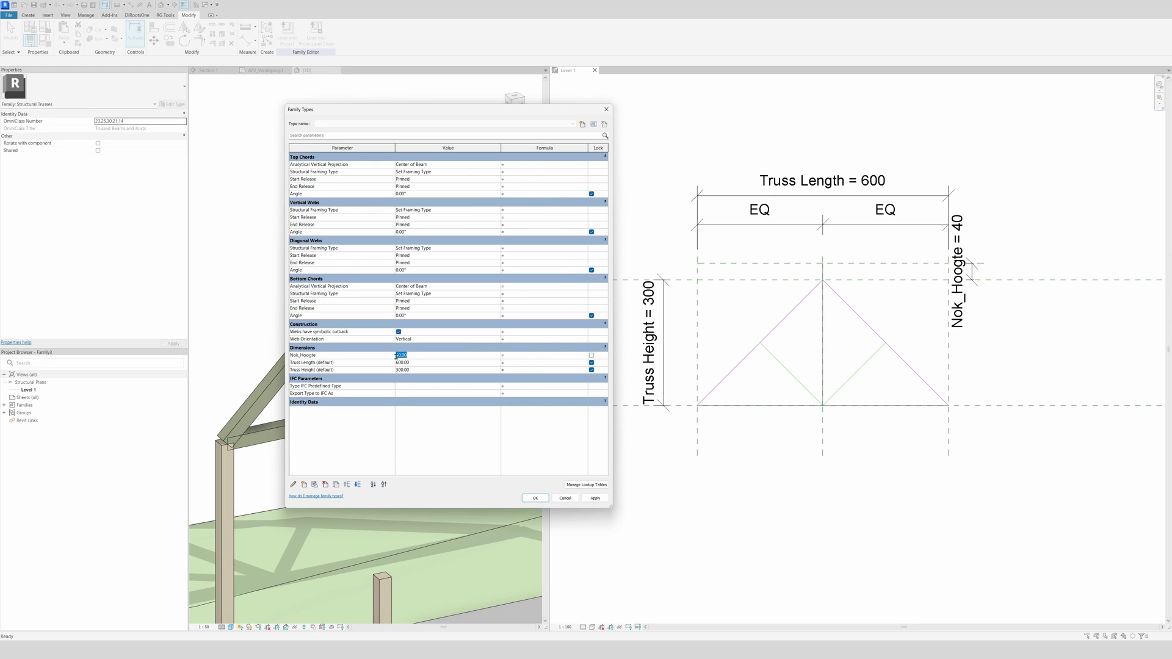
text(20)
key(Tab)
click(595, 498)
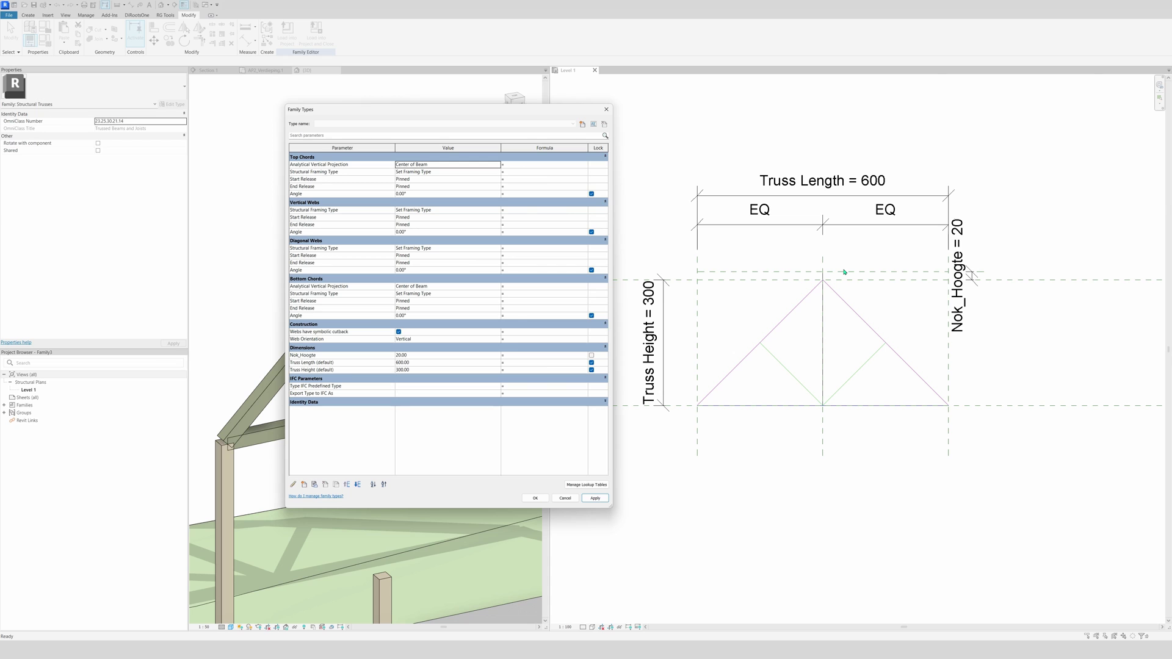
click(427, 356)
text(40)
click(592, 499)
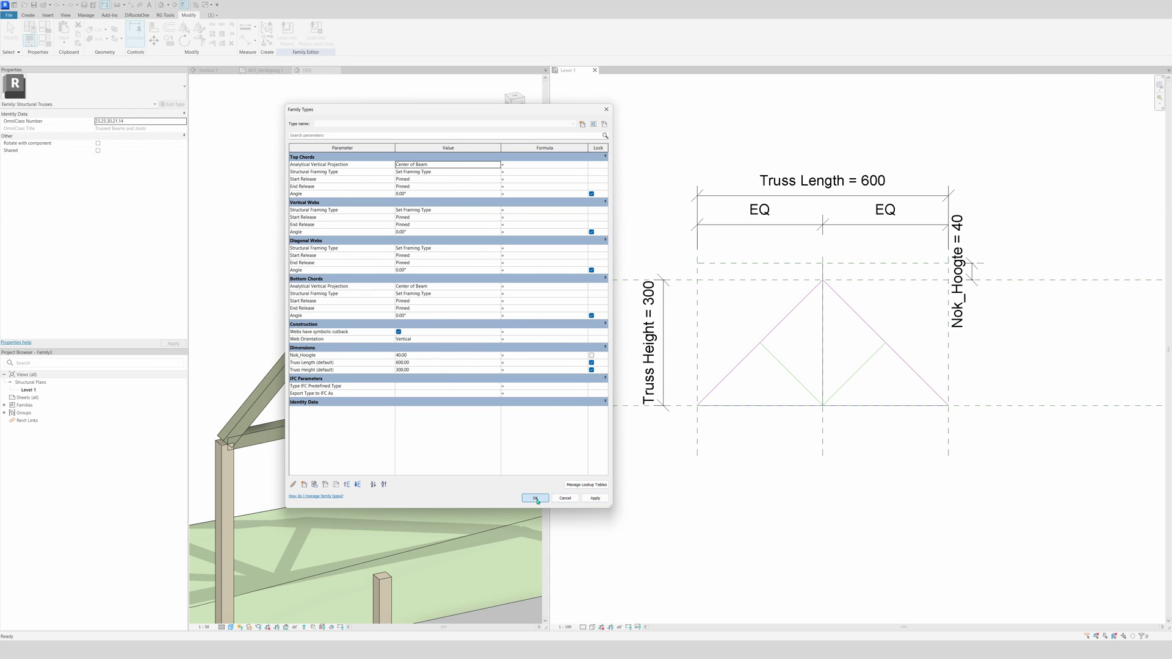
click(535, 498)
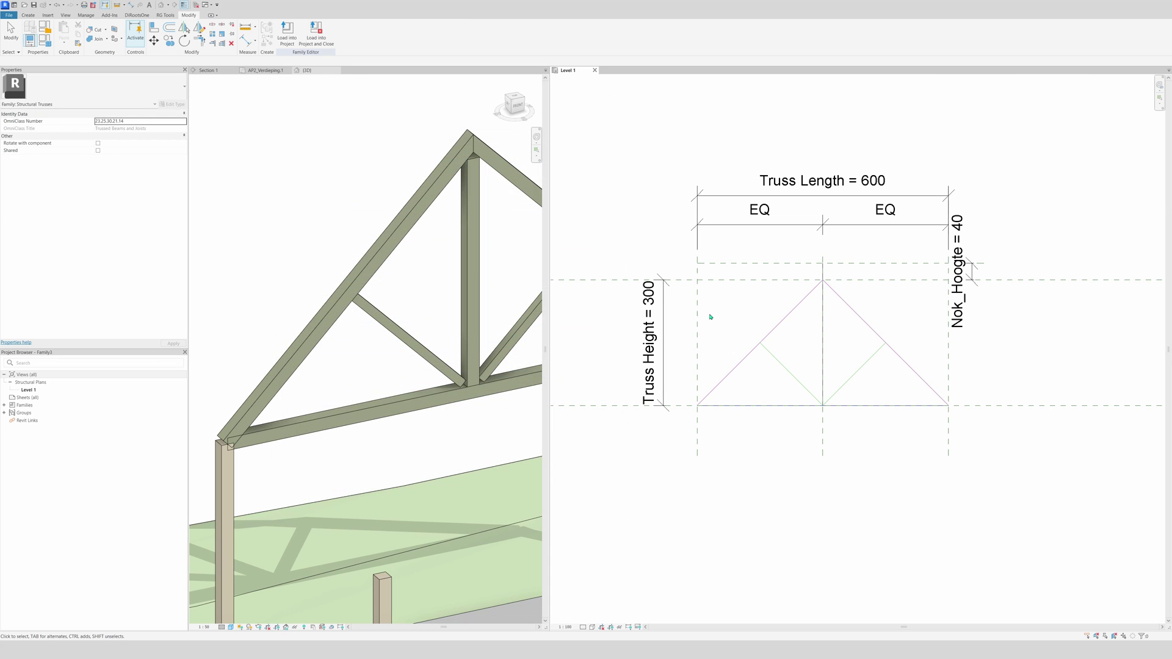
Load the edited truss family into the VID_Trusses project, overwriting the existing version and its parameter values.
click(287, 32)
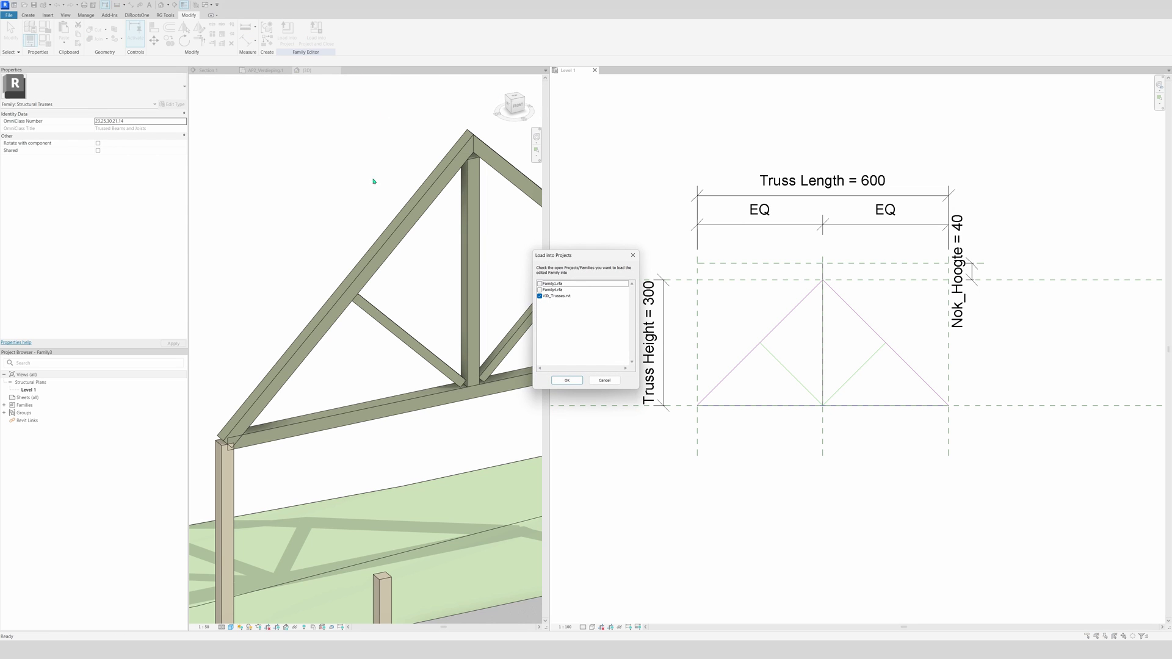
click(565, 381)
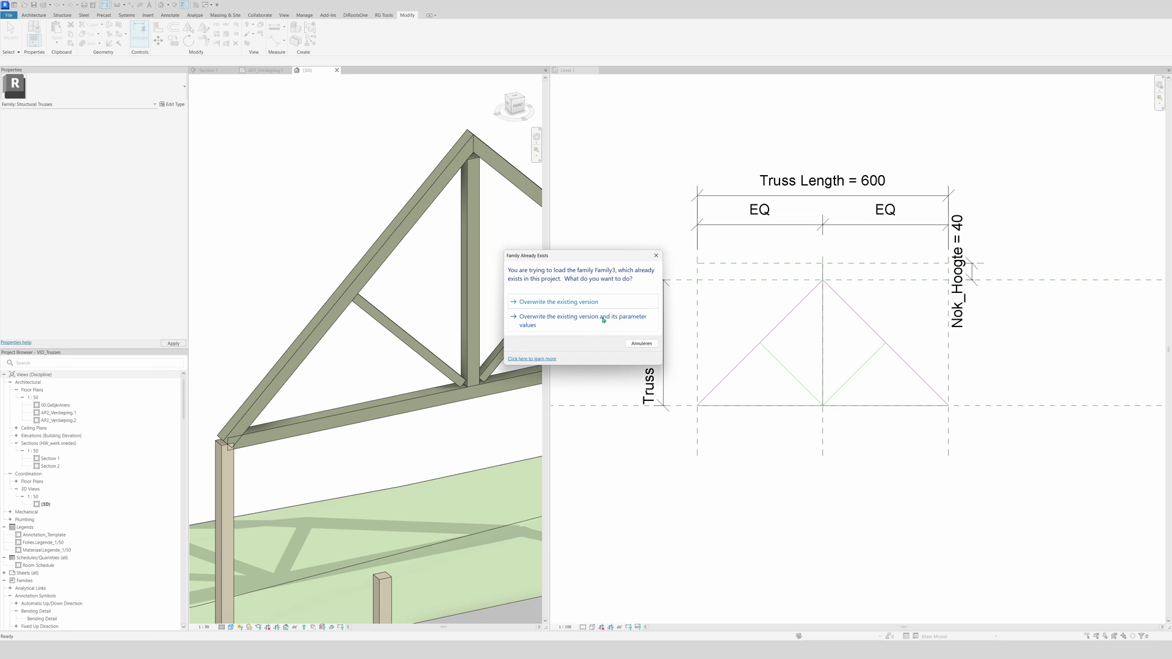
click(537, 320)
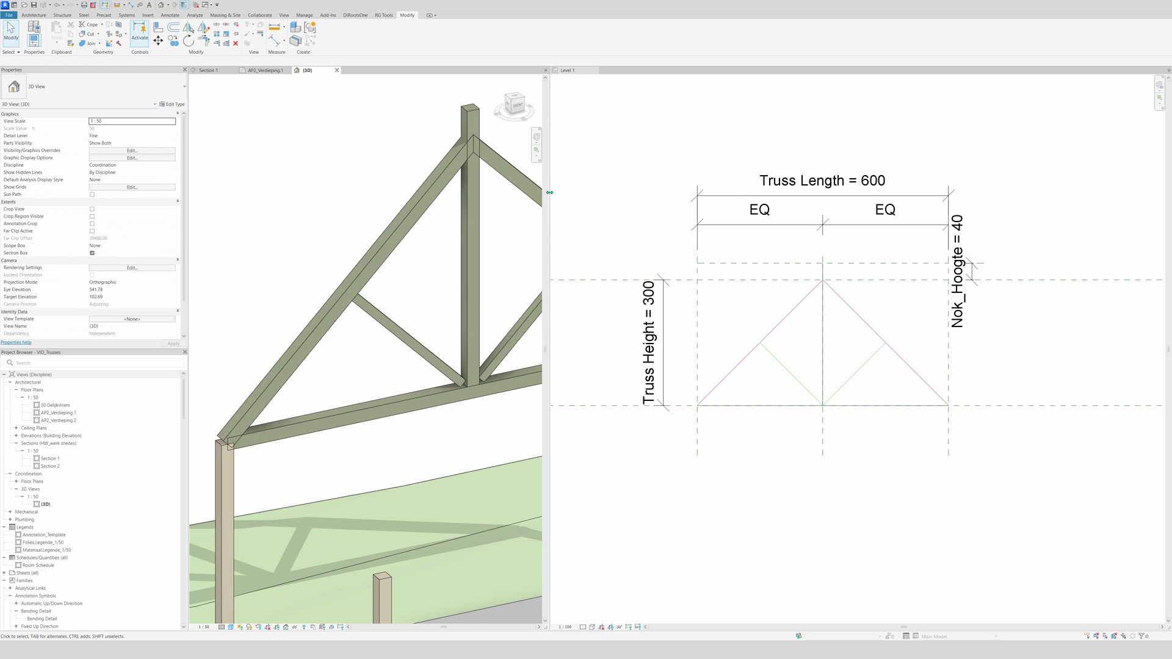
Compare the reloaded truss's vertical web in the 3D view with the truss family's Level 1 view.
drag(550, 192, 858, 193)
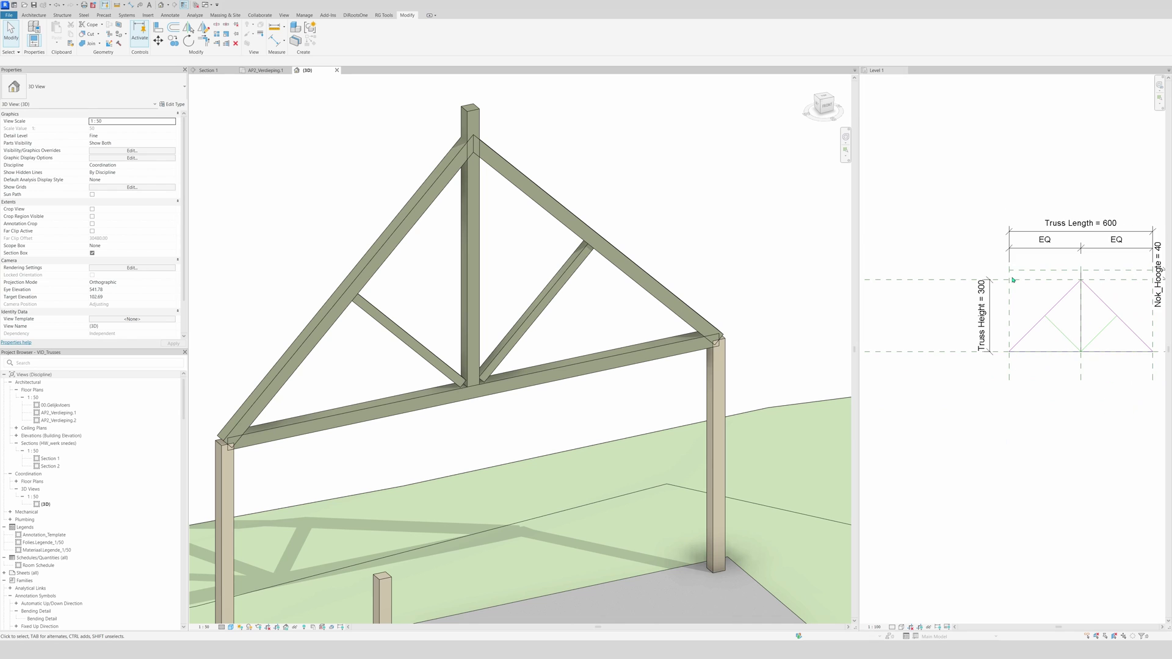
click(1013, 279)
middle_drag(1081, 287, 1001, 288)
scroll(1028, 296, up, 3)
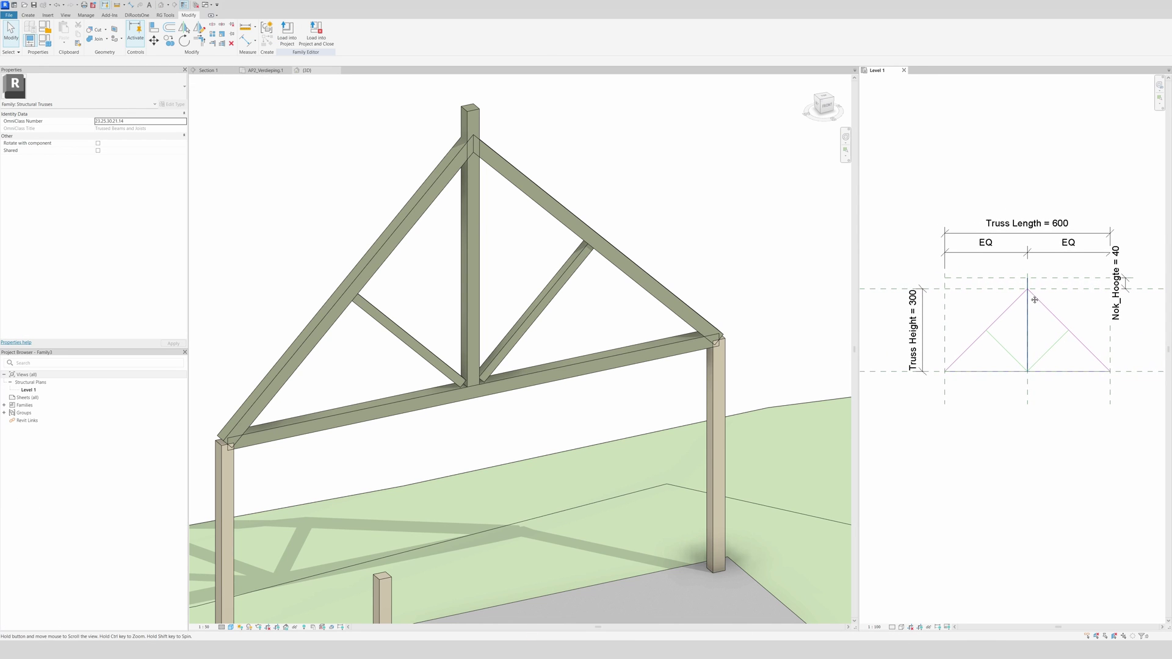
click(627, 173)
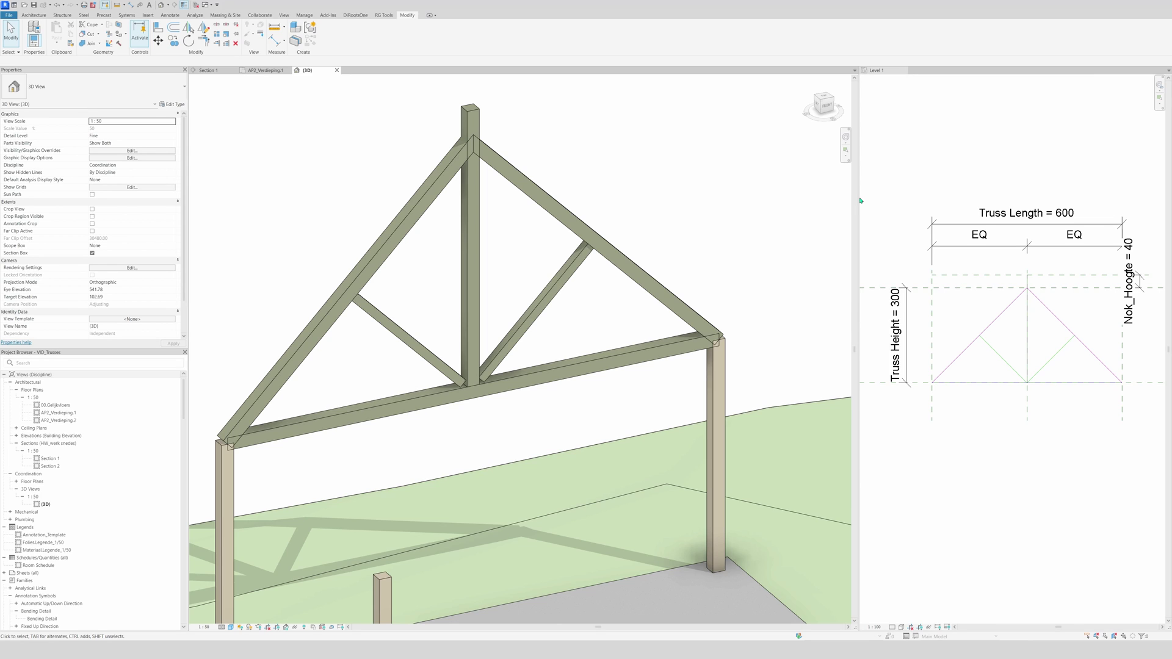
Offset copies of the truss family's vertical web line by 10 to both sides.
drag(859, 199, 566, 202)
click(915, 436)
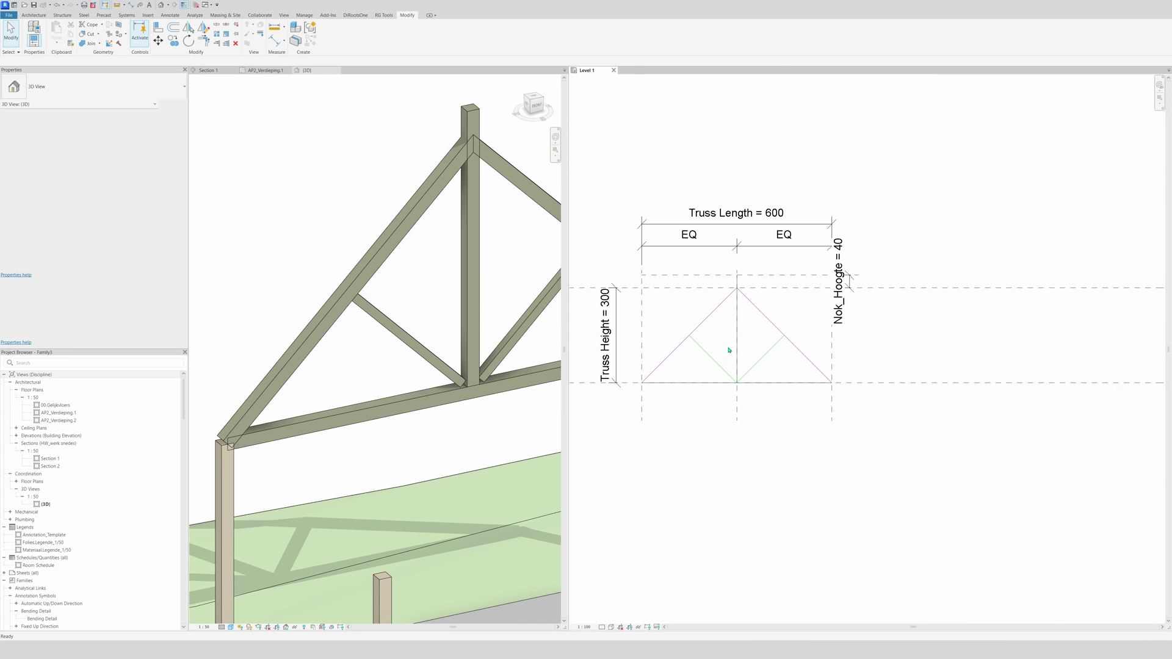
scroll(740, 335, up, 5)
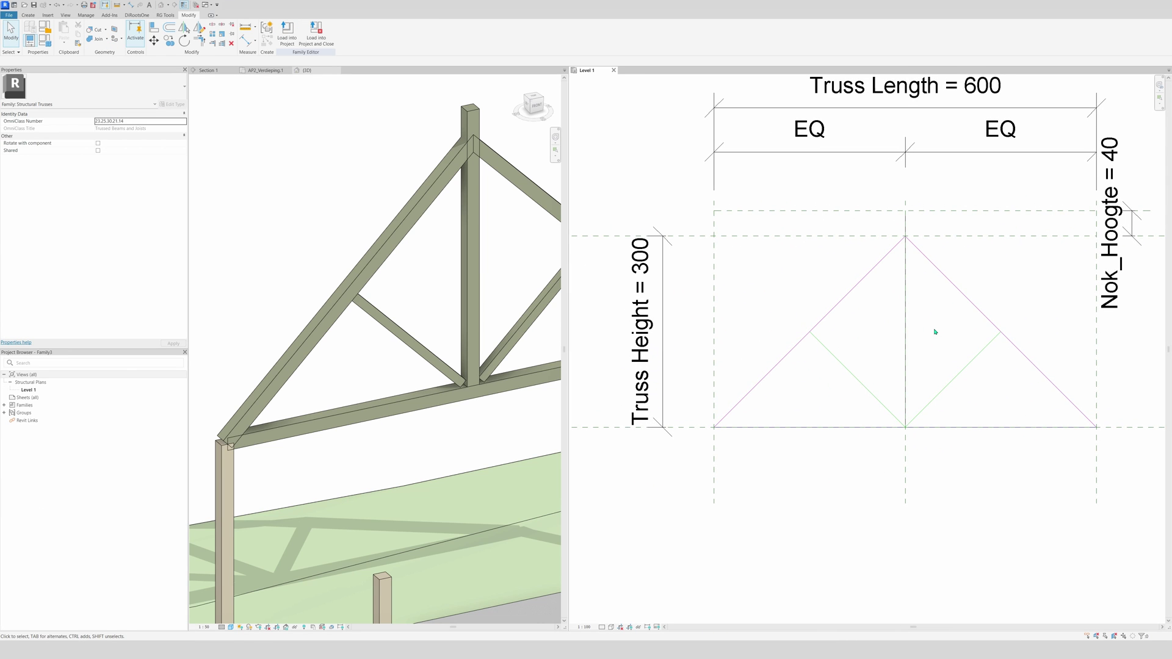
middle_drag(931, 322, 918, 320)
key(o)
key(f)
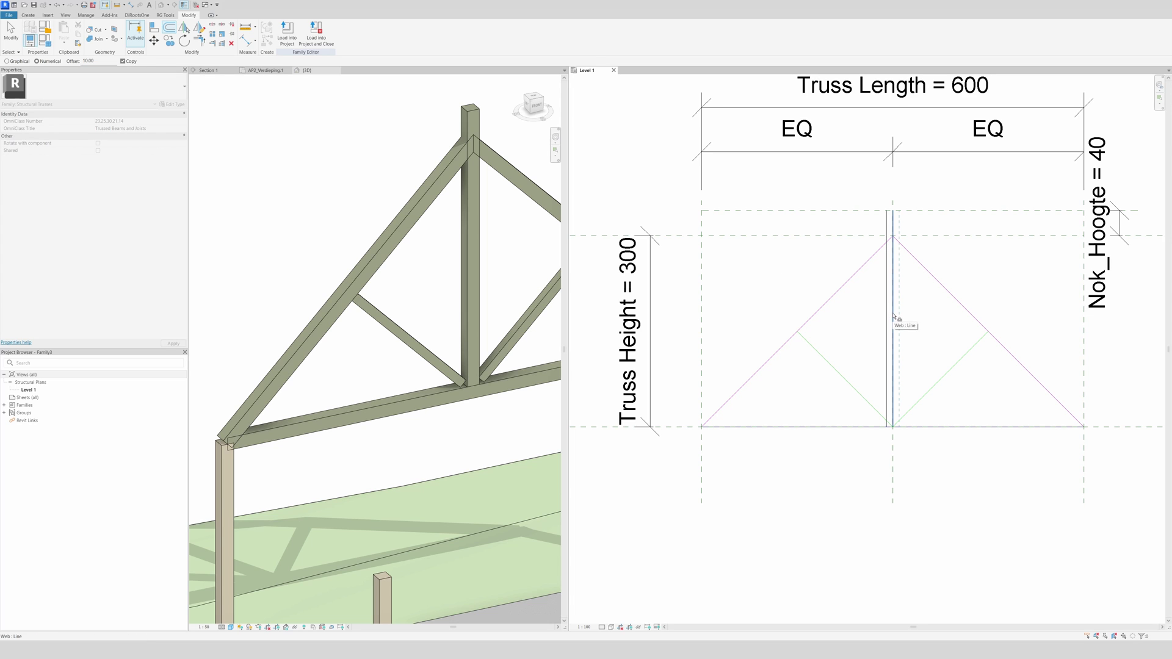
click(898, 321)
key(Escape)
Move the lower ends of both diagonal webs onto the offset lines, and delete those helper lines.
click(830, 388)
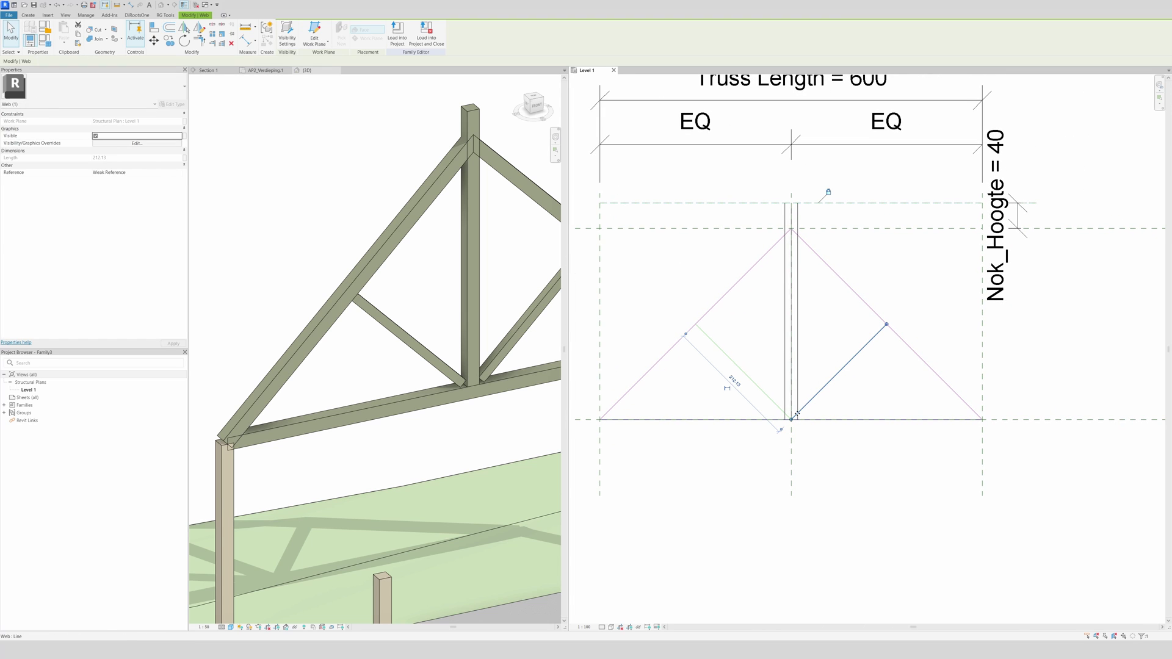
mouse_move(794, 419)
mouse_down()
mouse_move(892, 397)
mouse_move(782, 416)
mouse_move(775, 403)
mouse_move(789, 420)
mouse_up()
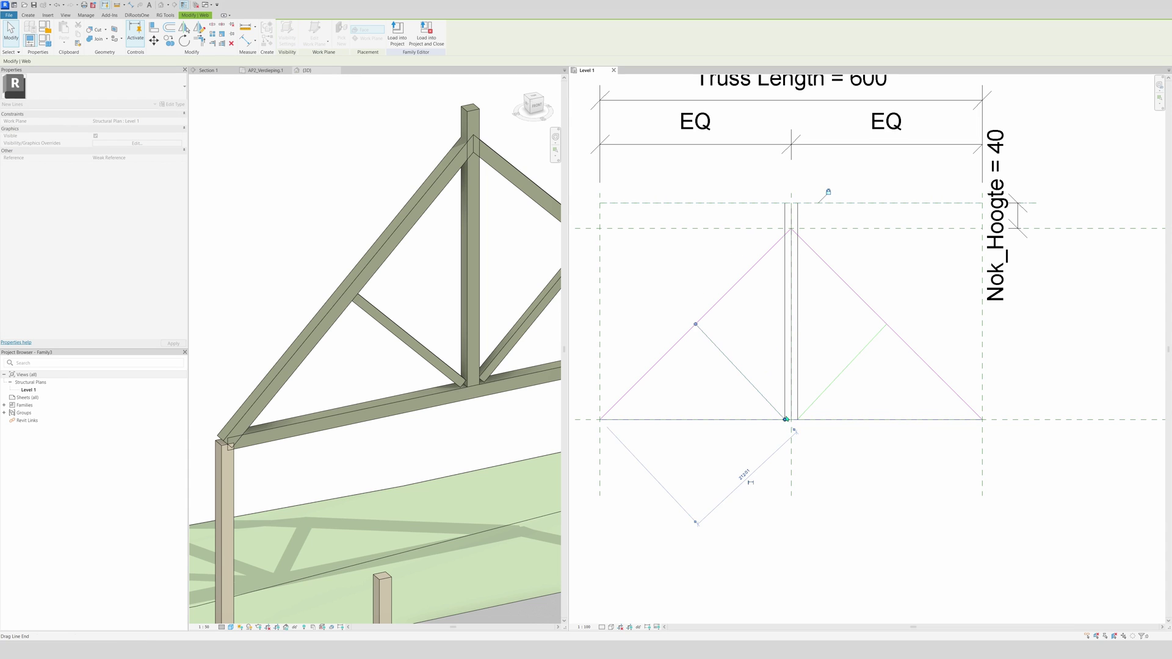
click(826, 189)
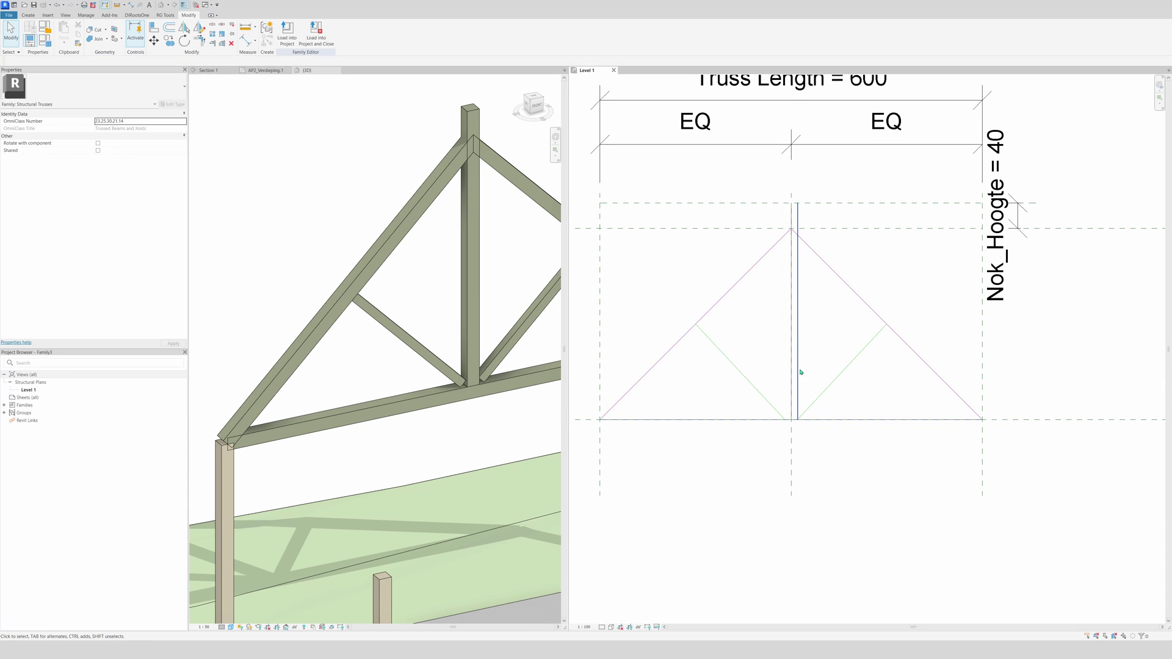
click(797, 372)
key(Delete)
Load the edited truss family into the VID_Trusses project, overwriting the existing version, and enlarge the 3D view.
click(287, 30)
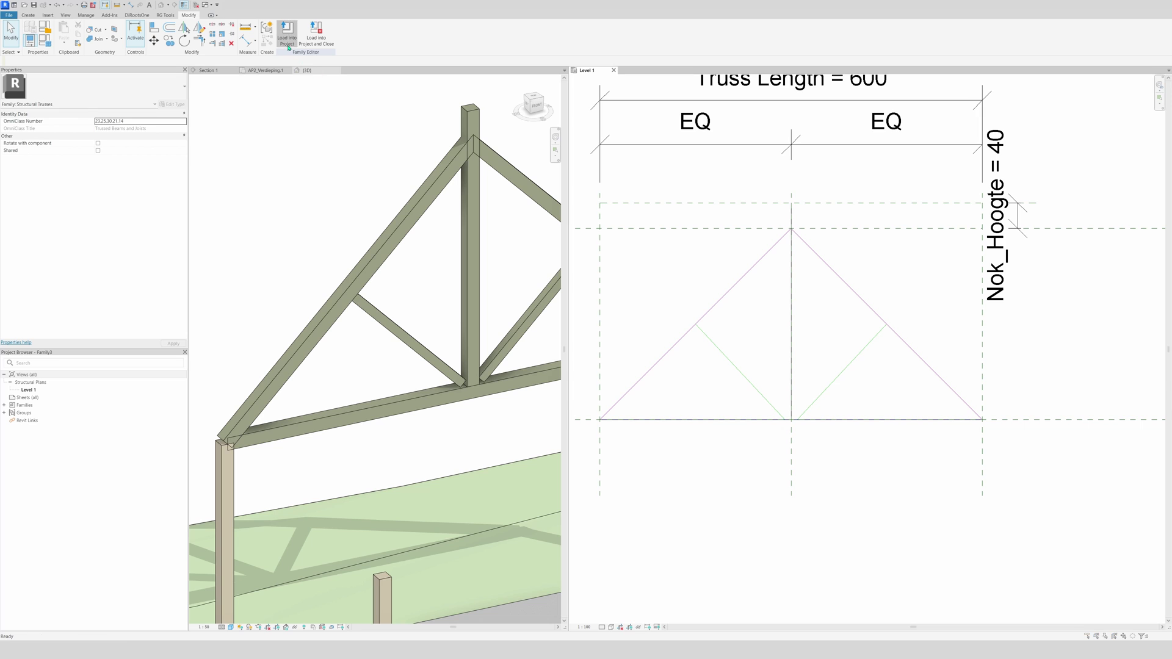
click(566, 378)
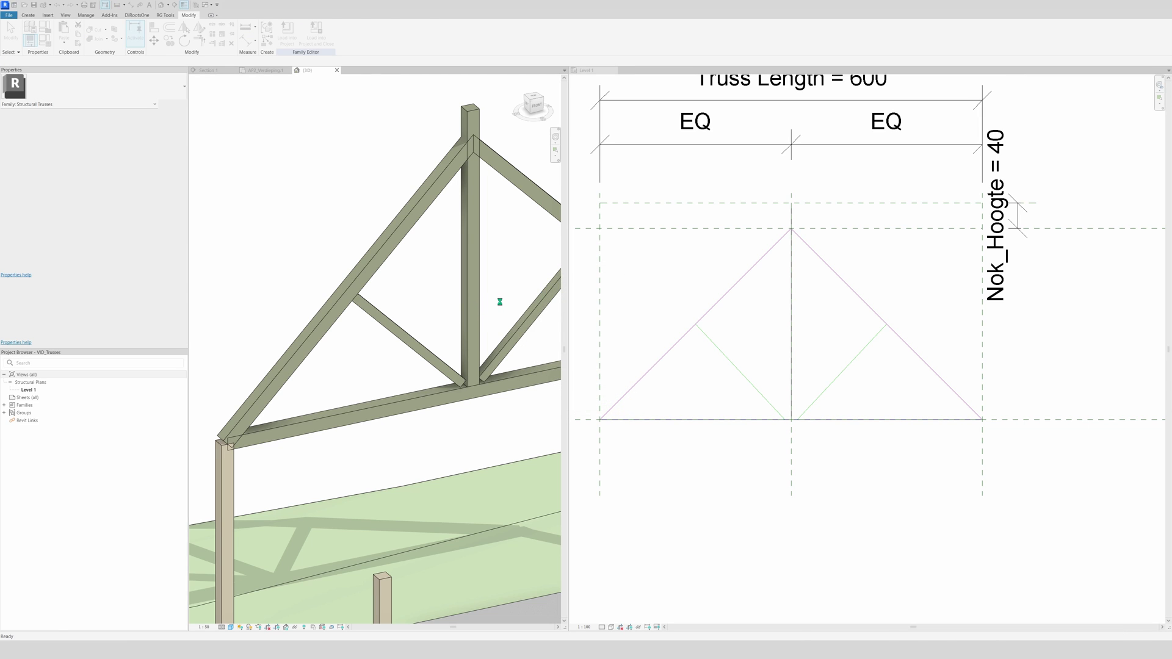
click(567, 318)
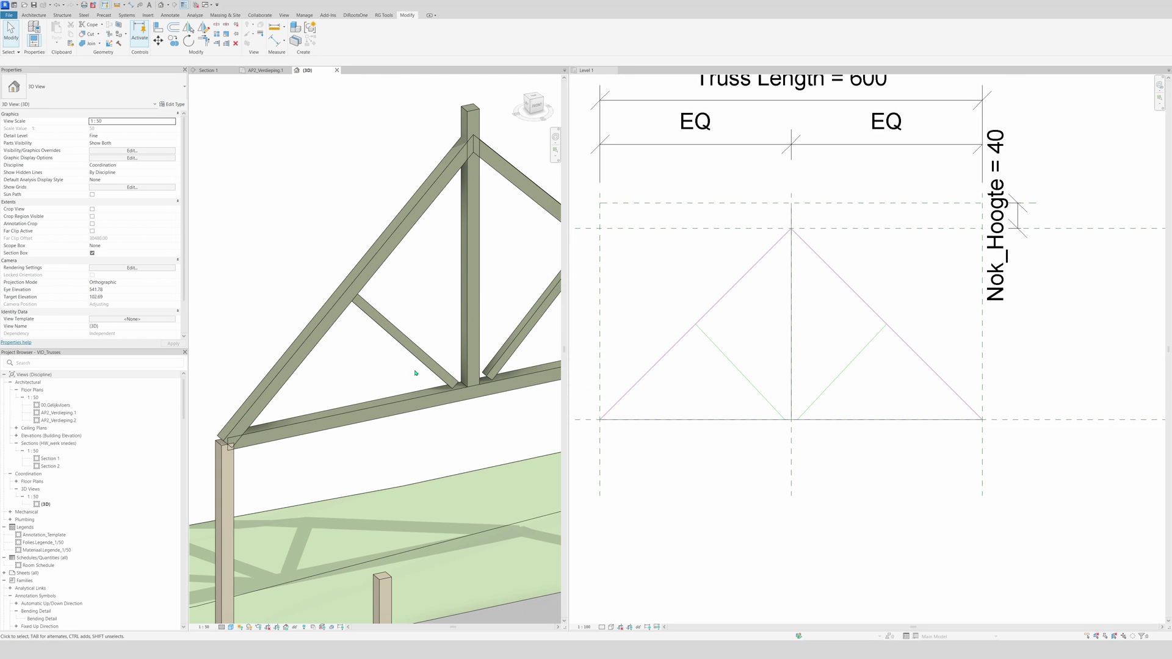
scroll(908, 332, down, 1)
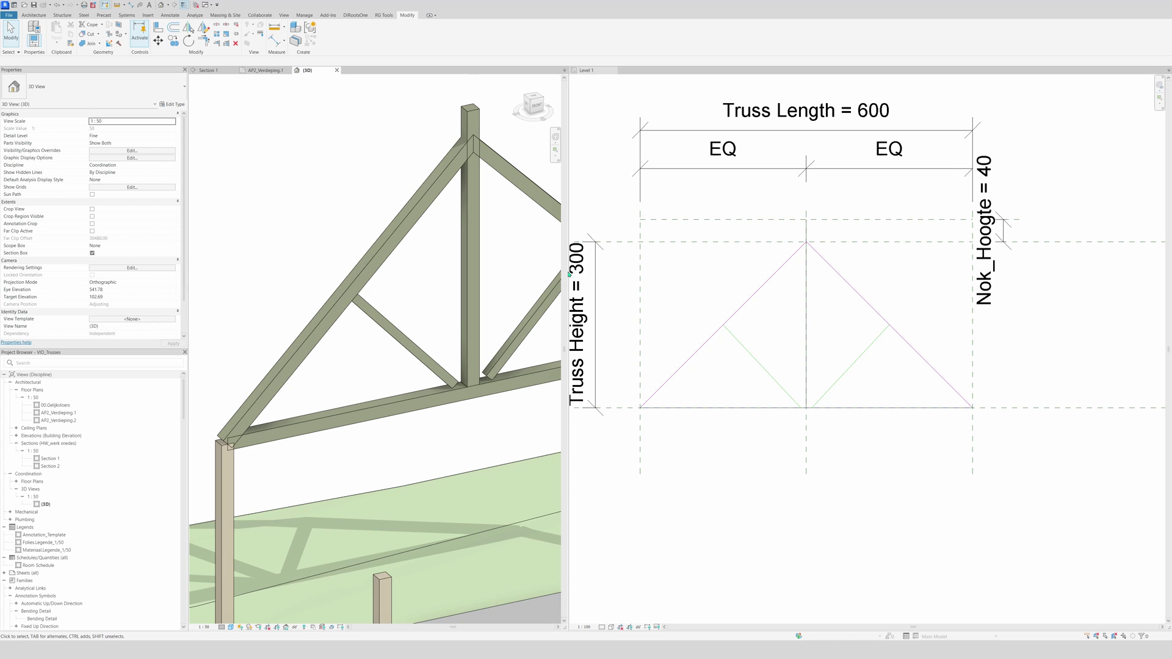
drag(571, 275, 866, 286)
click(1082, 317)
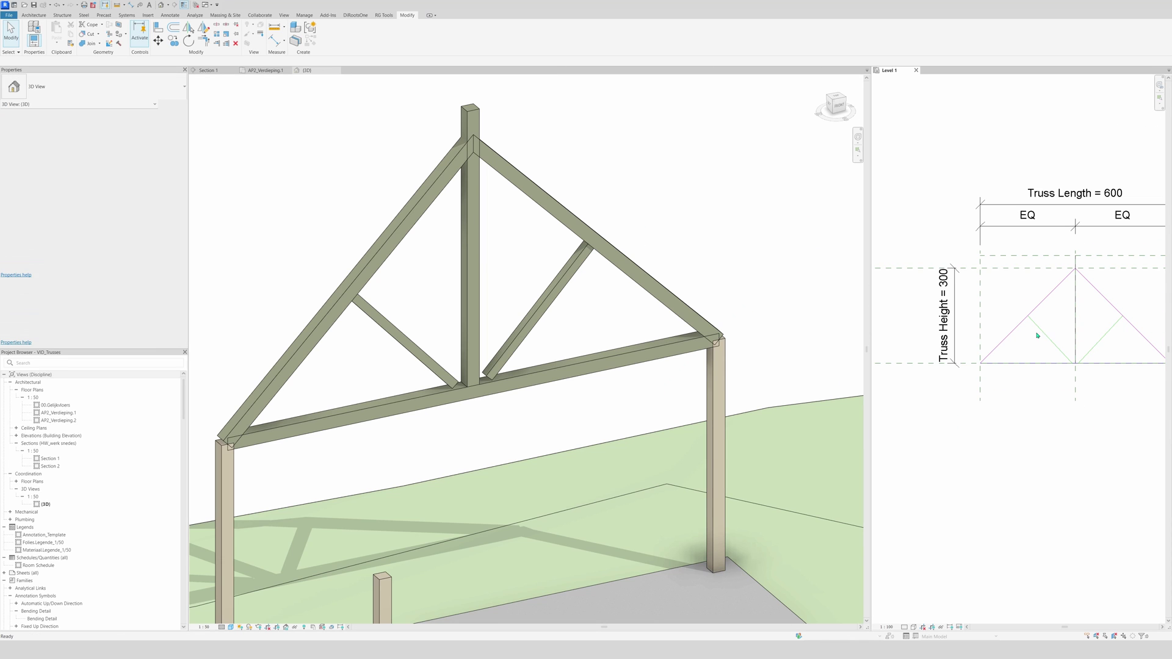
middle_drag(1062, 326, 1024, 336)
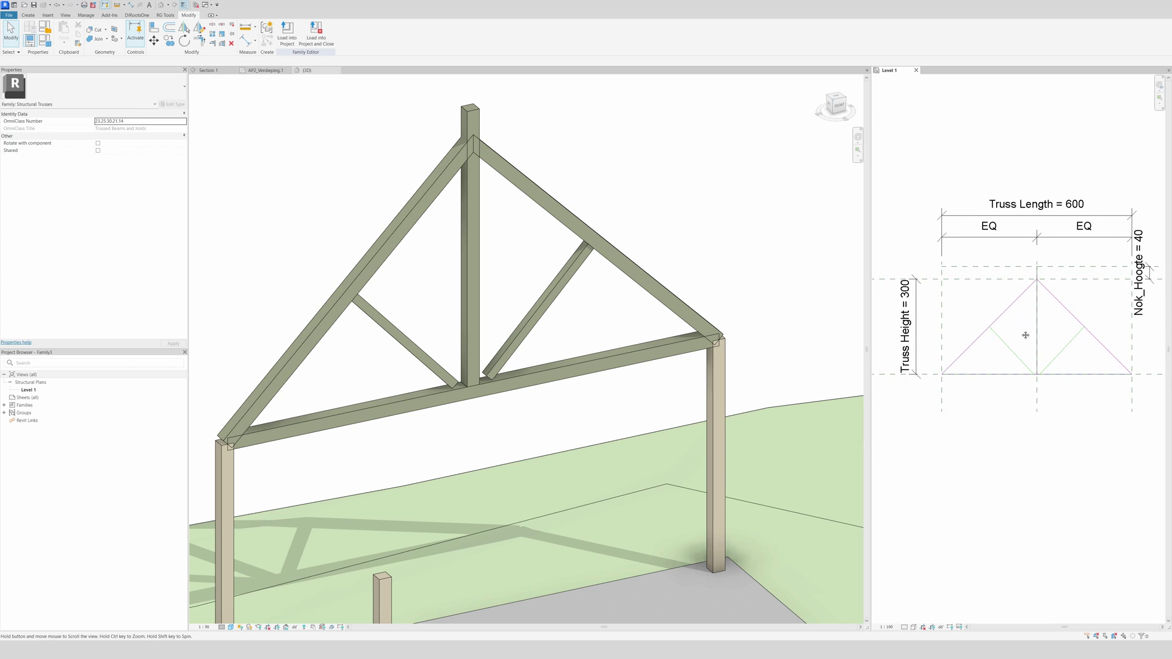
click(617, 188)
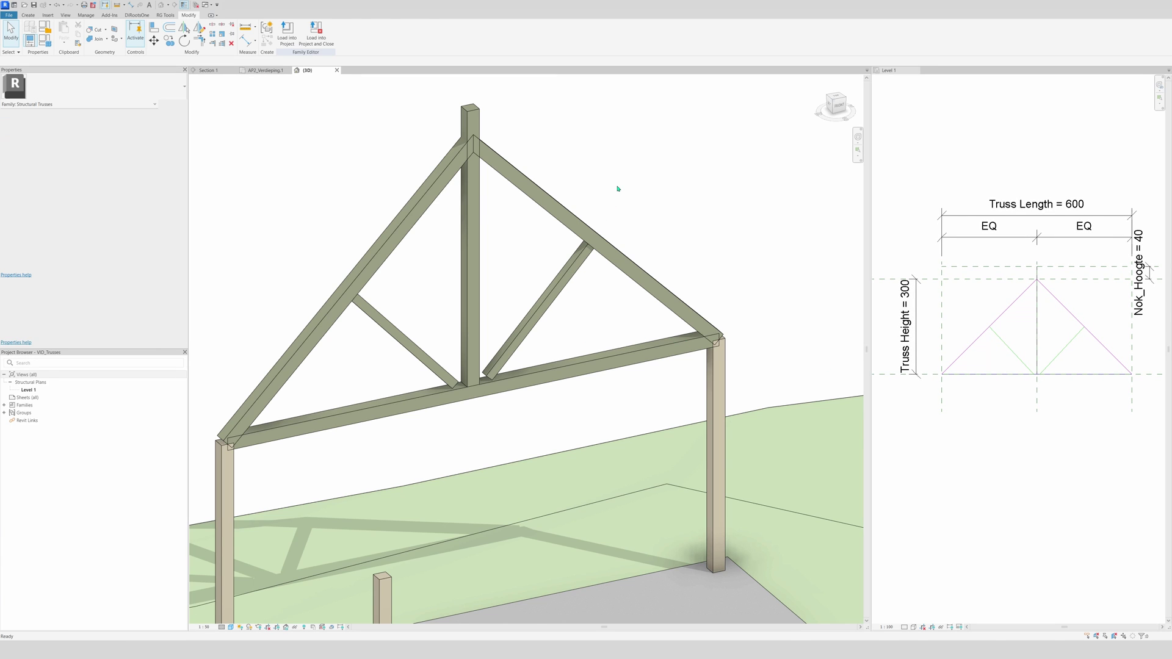
Select all instances of the bottom chord and diagonal web framing types visible in the 3D view and unpin them.
scroll(612, 254, down, 2)
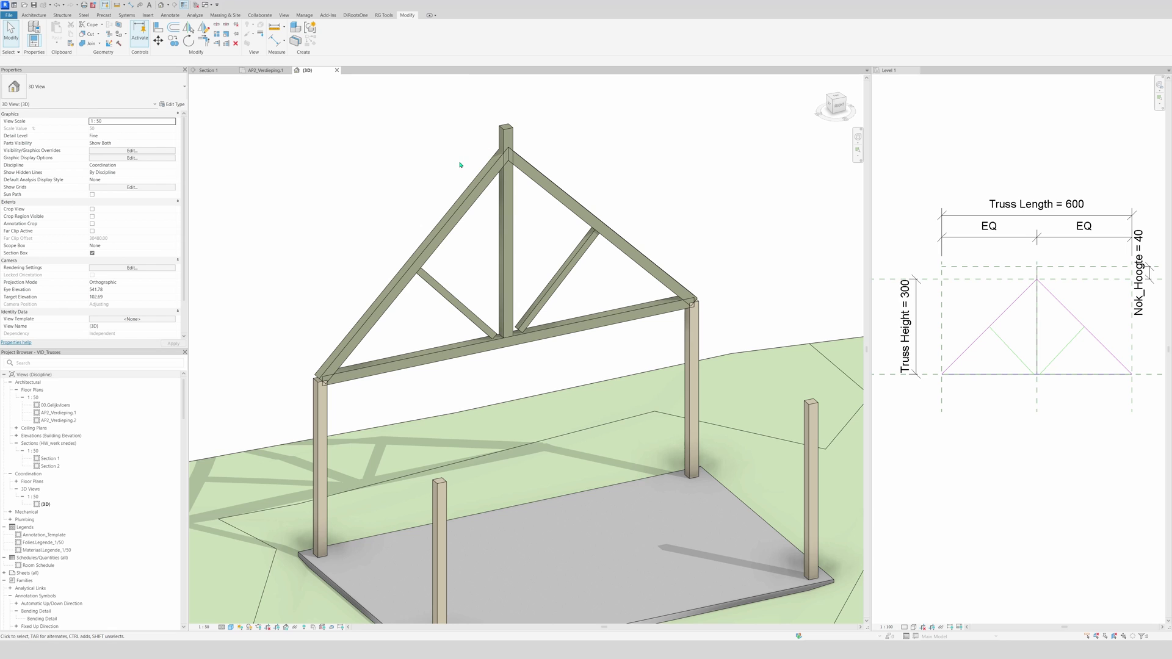
scroll(460, 164, up, 1)
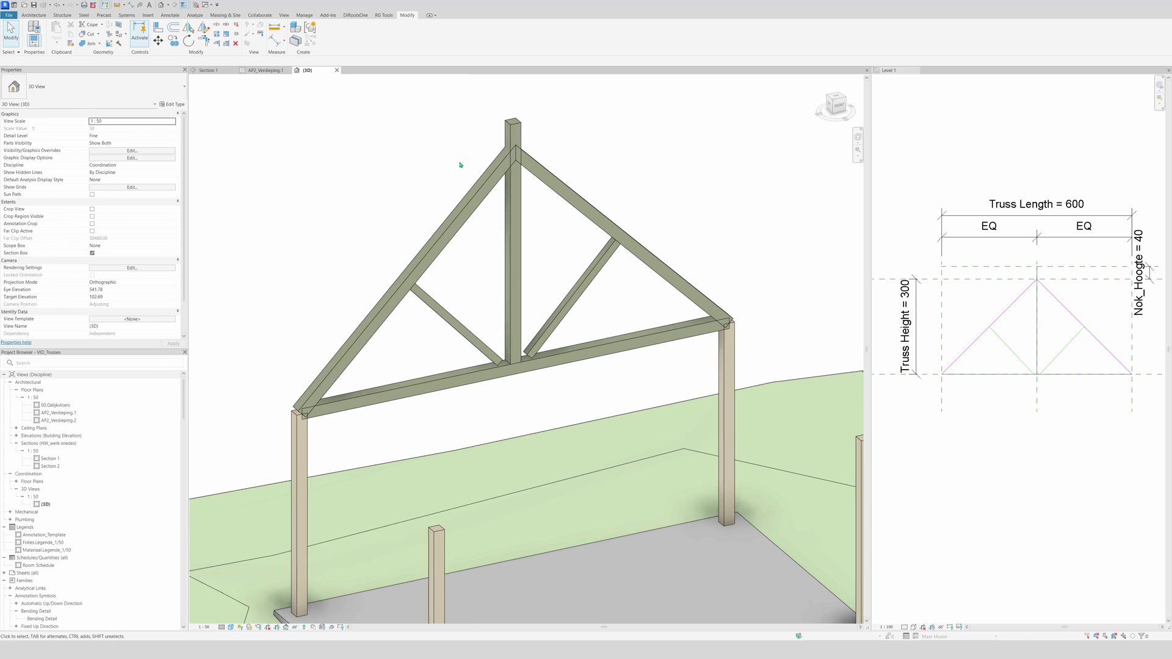
click(353, 412)
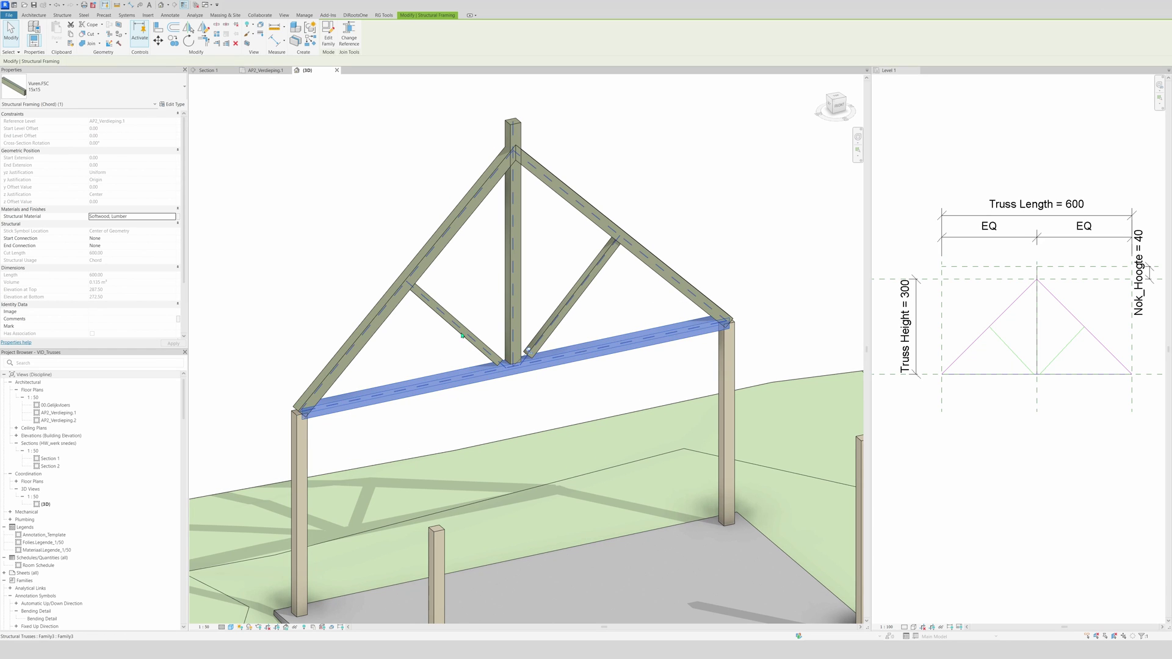
ctrl+click(461, 336)
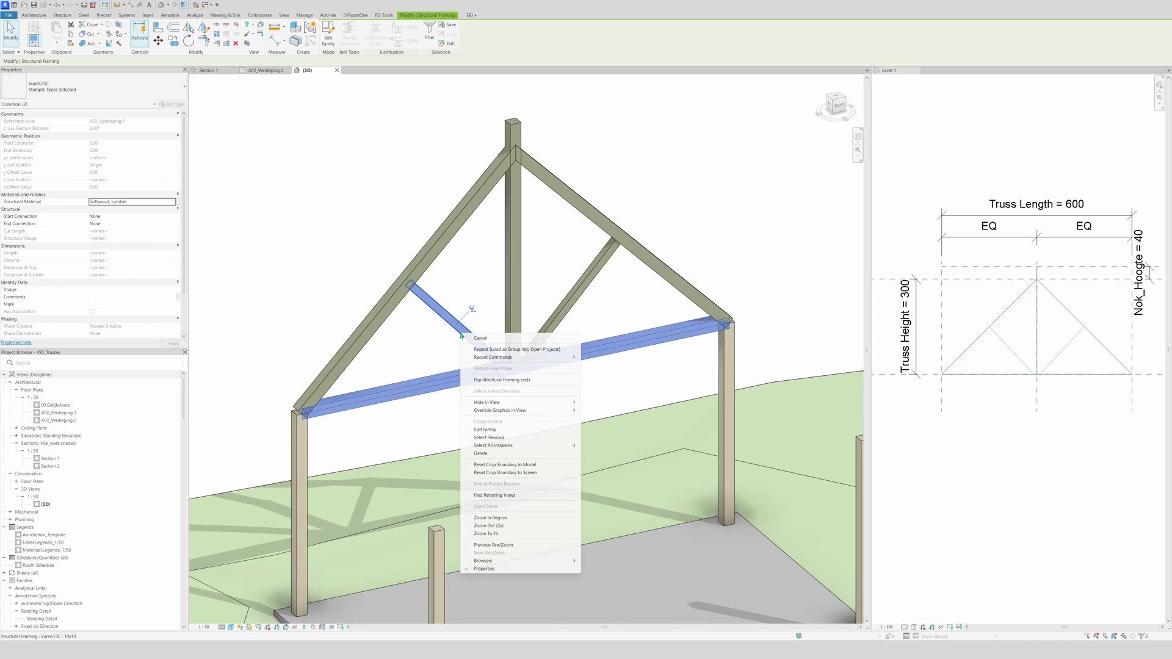
right_click(461, 334)
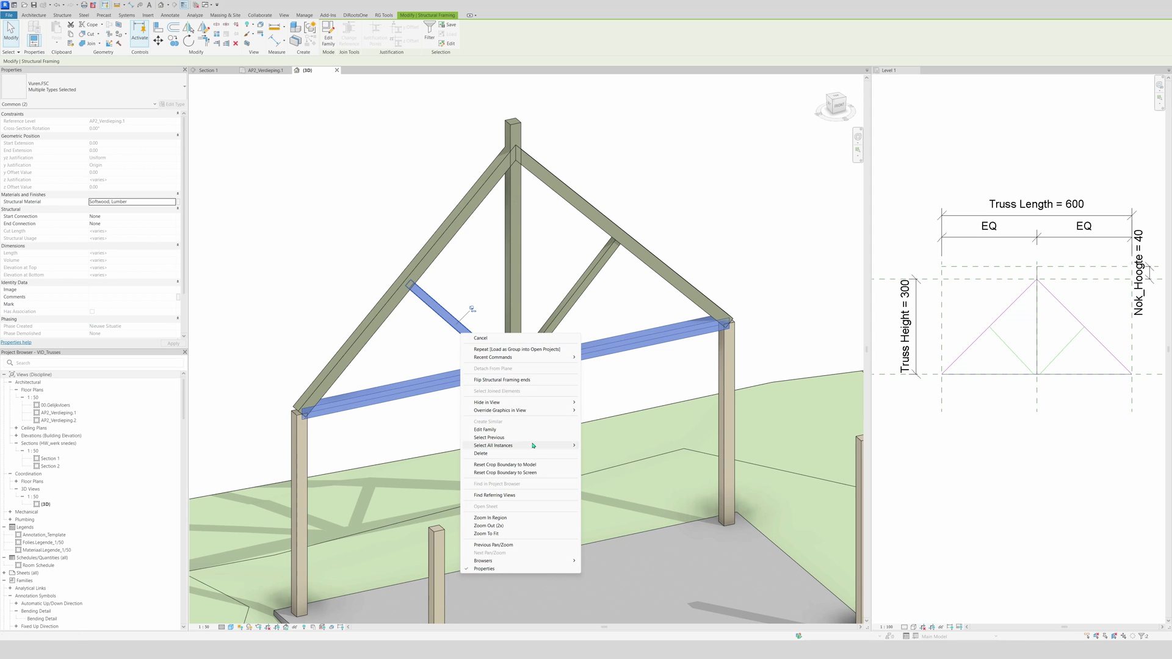
mouse_move(538, 448)
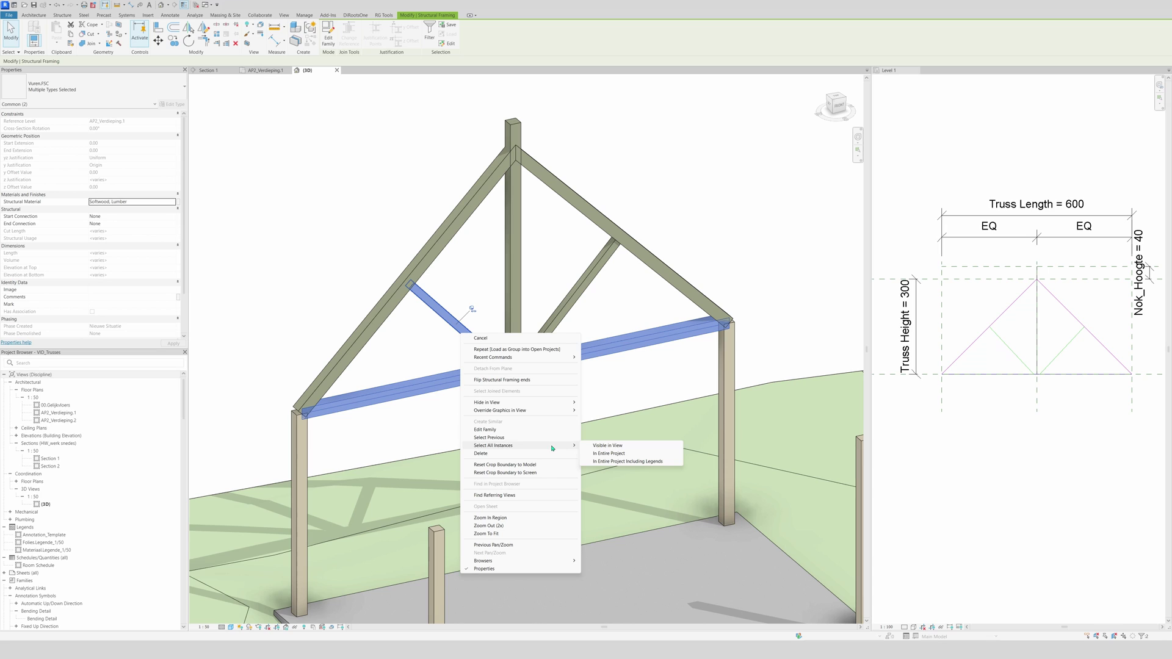
click(605, 446)
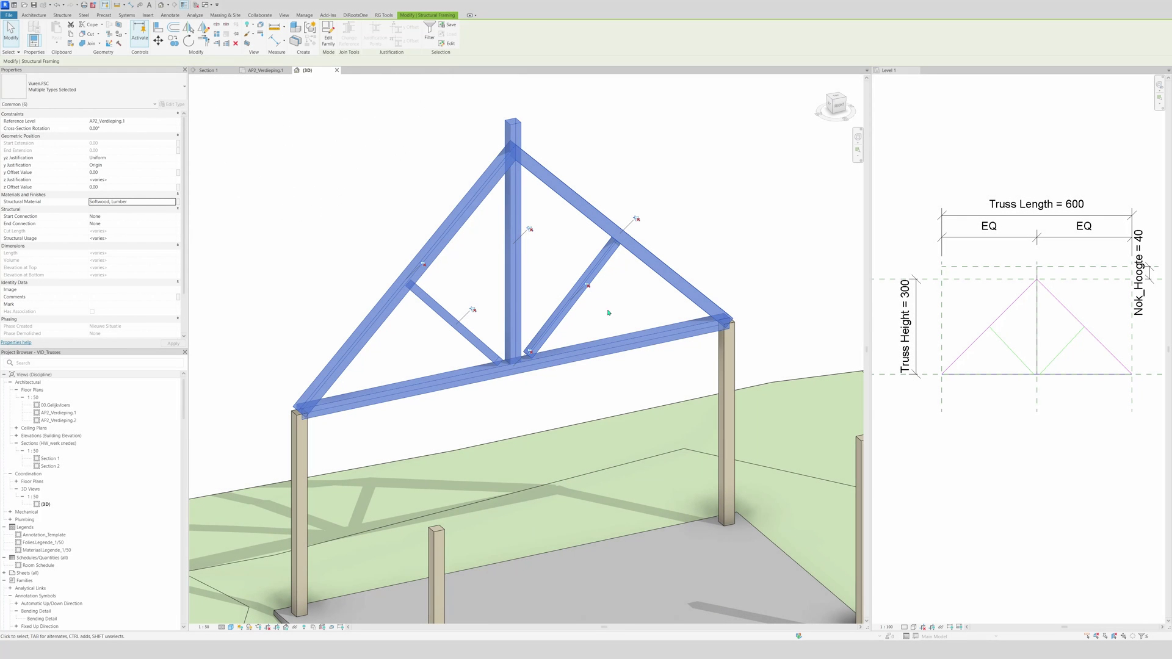
click(623, 303)
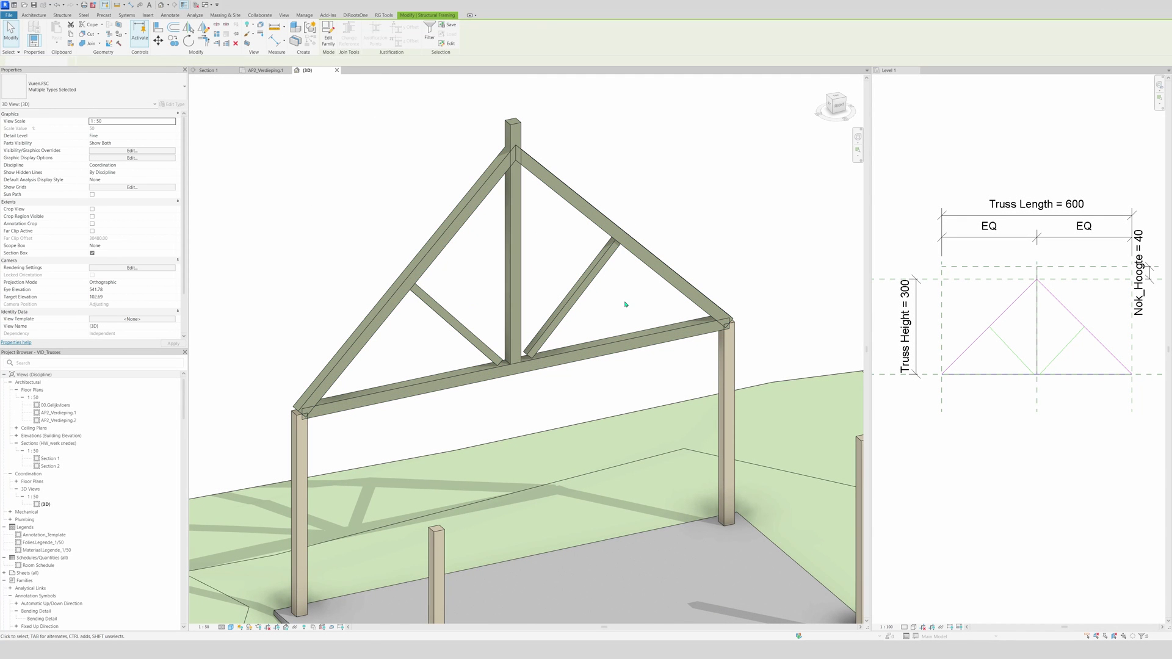
Extend both ends of the truss's bottom chord by 7.50 to the outer faces of the supporting columns.
scroll(405, 369, up, 3)
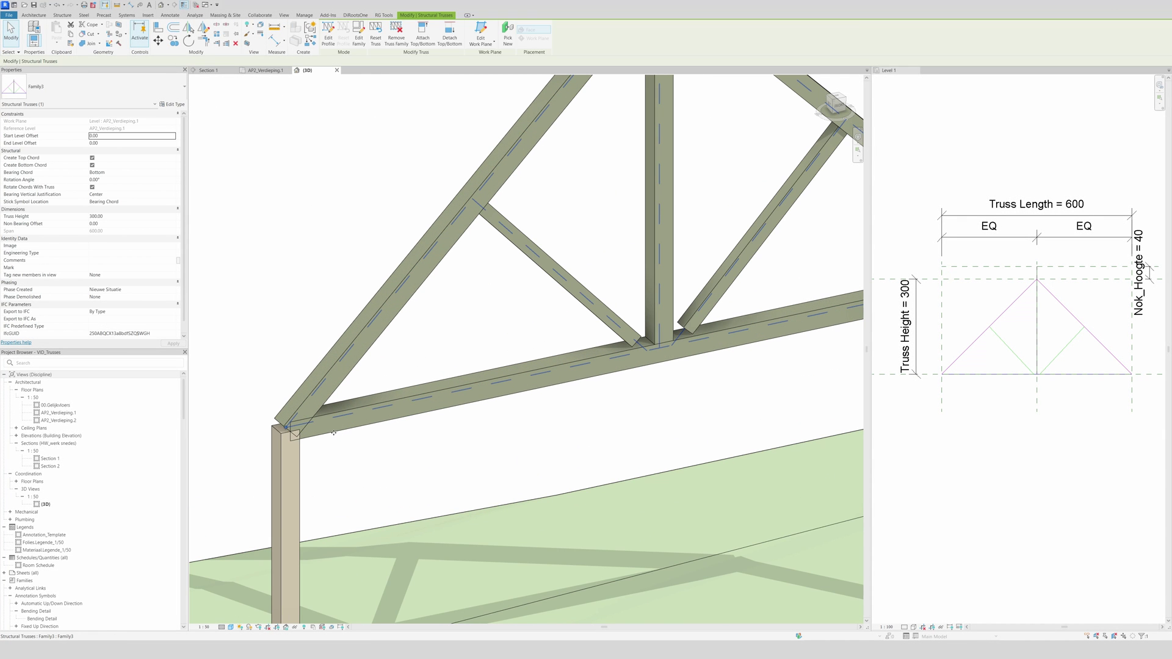
click(333, 432)
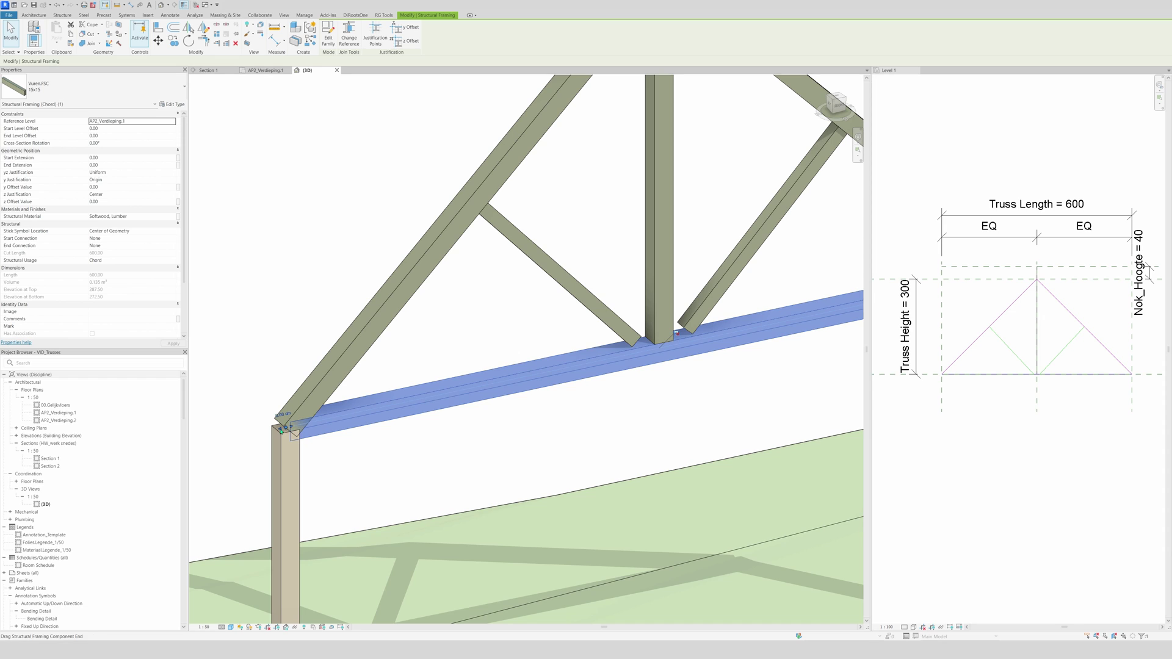
drag(281, 430, 275, 432)
scroll(451, 381, down, 4)
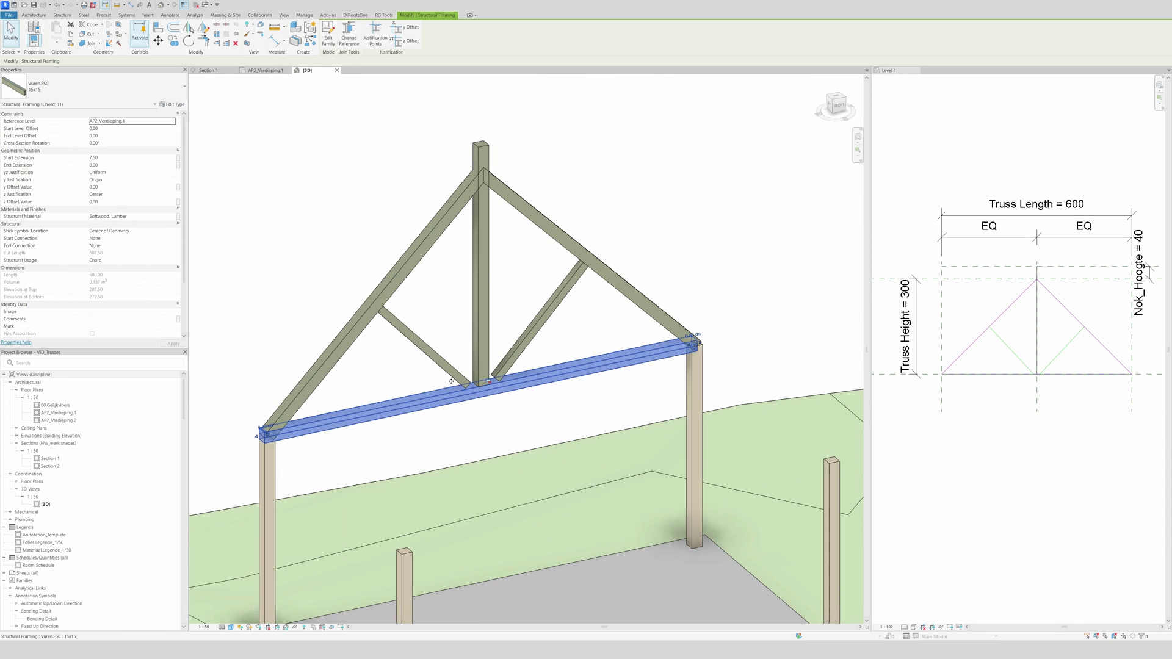
drag(697, 343, 697, 342)
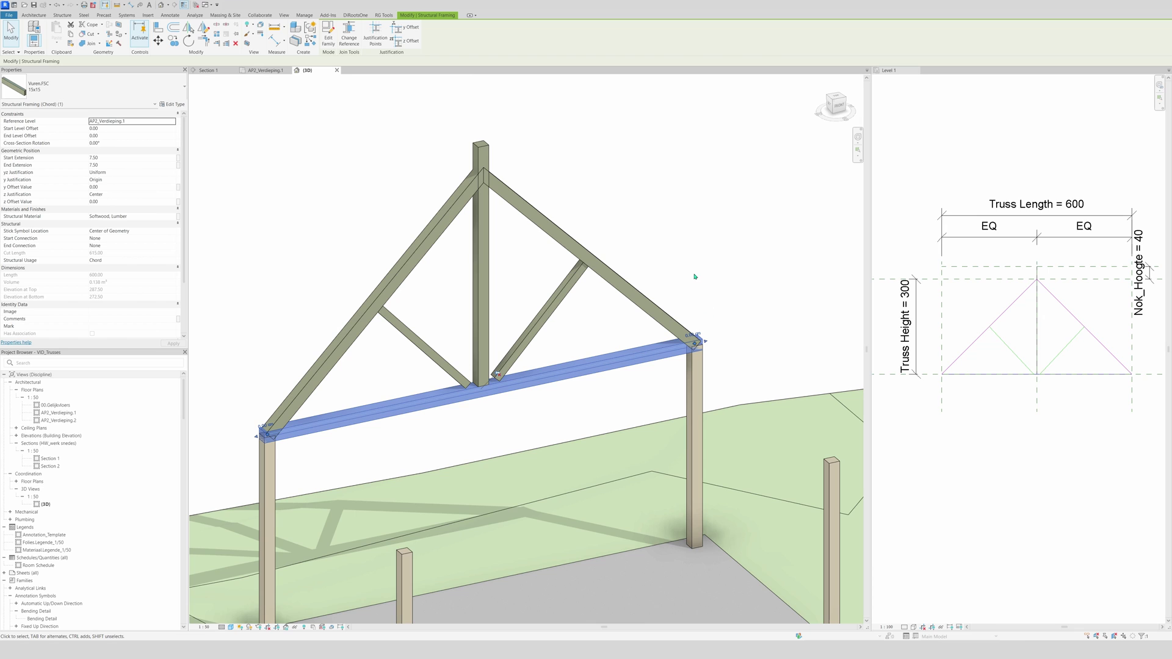
key(Escape)
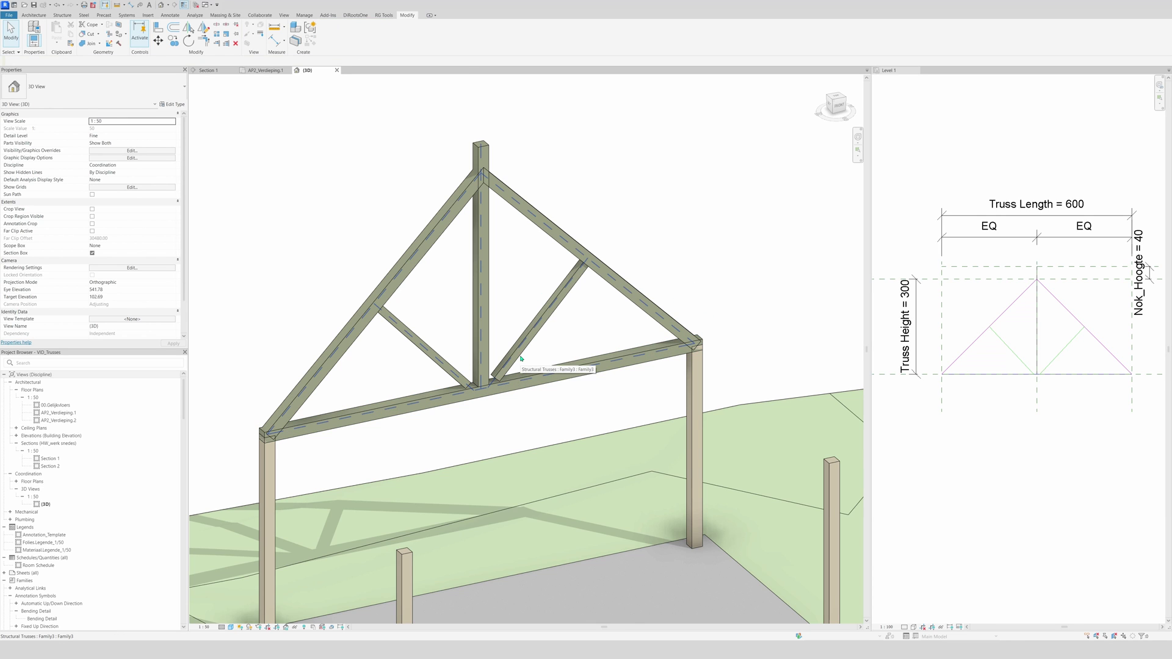
Lengthen the lower ends of both diagonal webs until they meet the bottom chord beside the center post.
click(506, 375)
scroll(500, 380, up, 5)
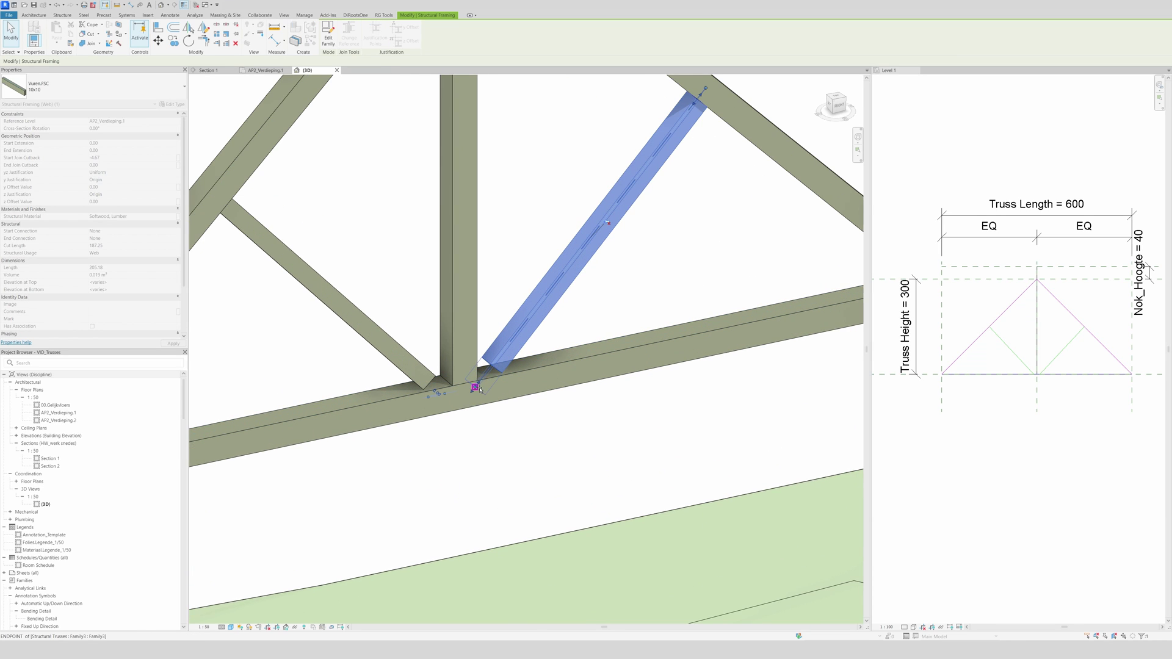
click(429, 383)
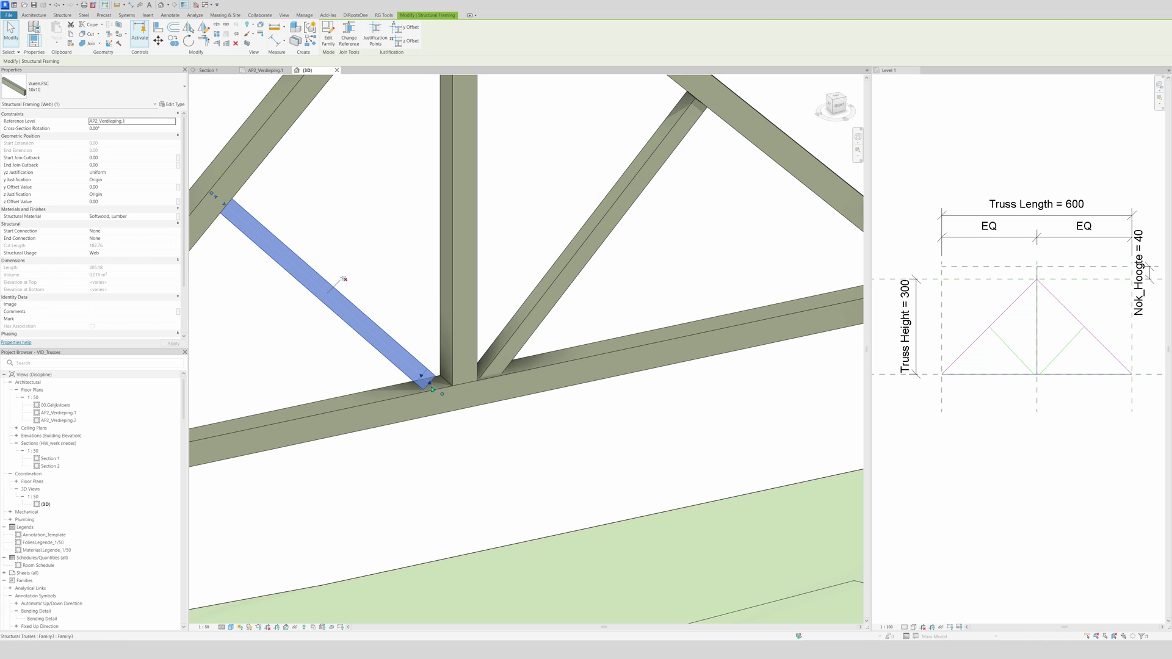
Set the Nok_Hoogte type parameter of the truss to 25 and apply it.
scroll(503, 329, down, 4)
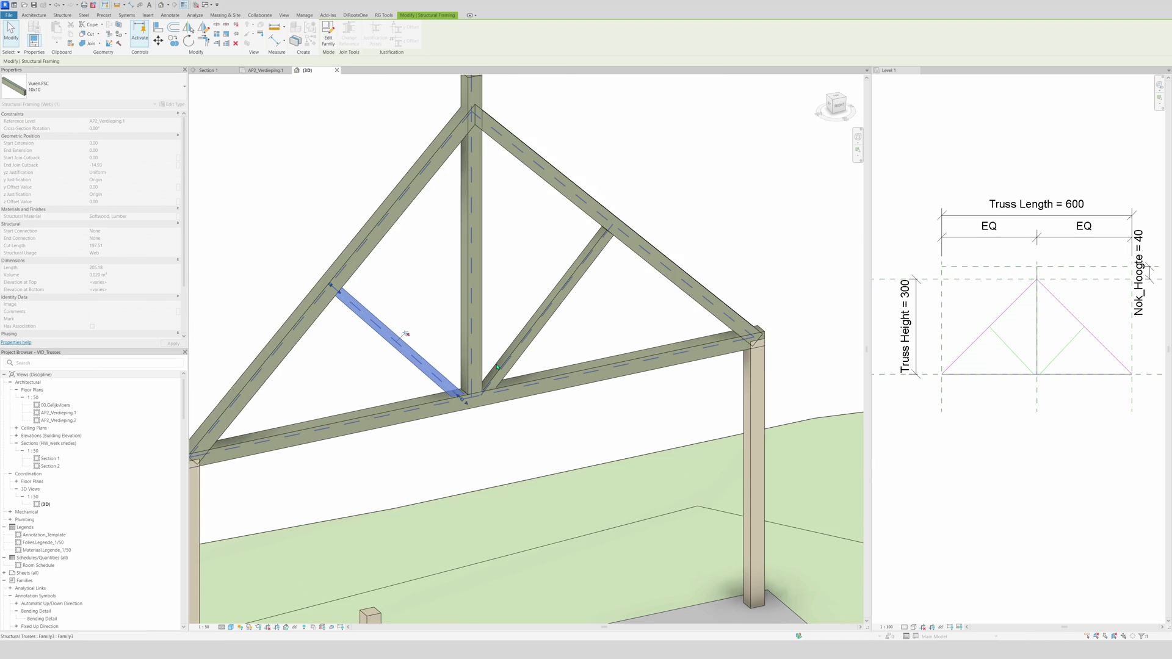
scroll(503, 329, up, 2)
click(471, 221)
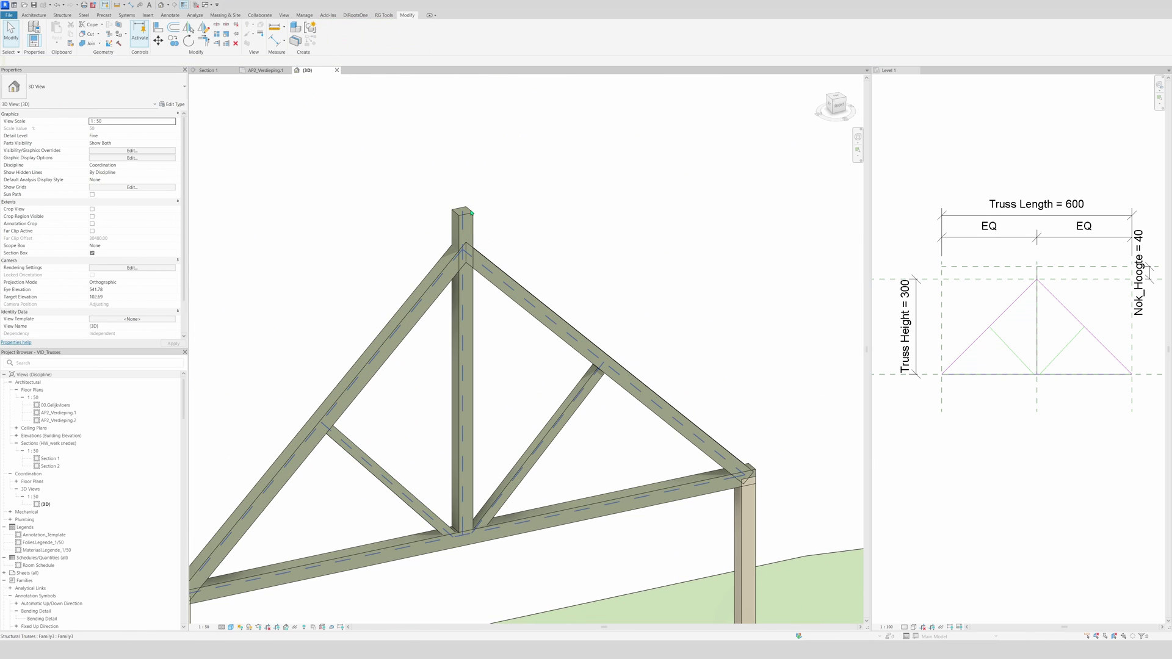
click(172, 104)
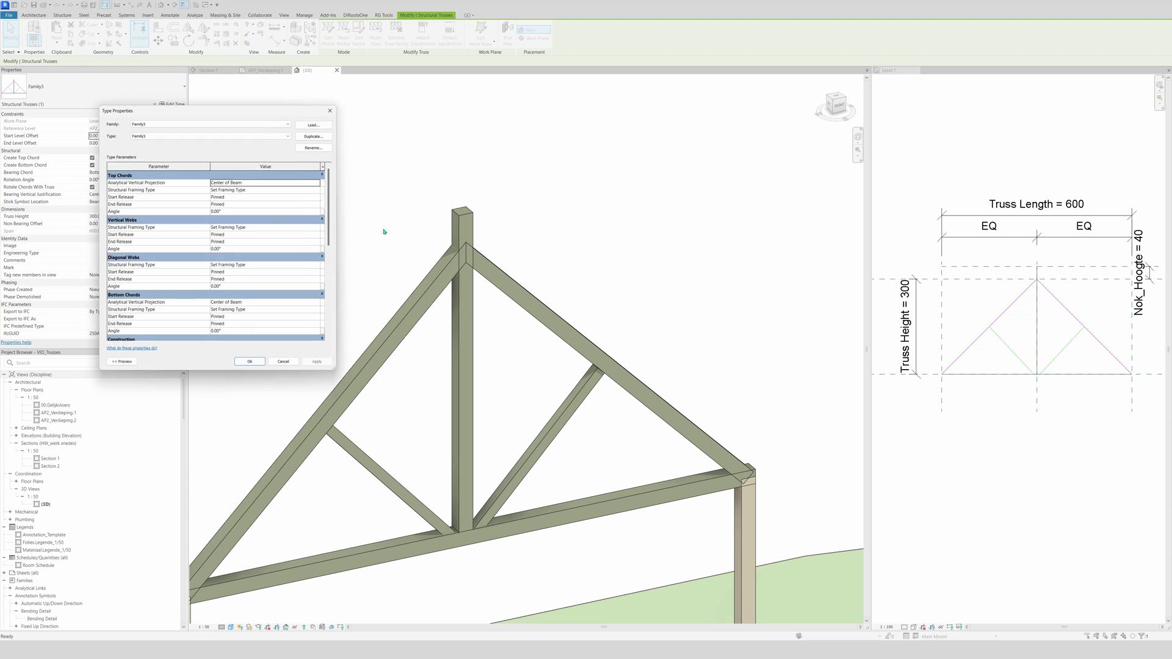
scroll(226, 310, down, 4)
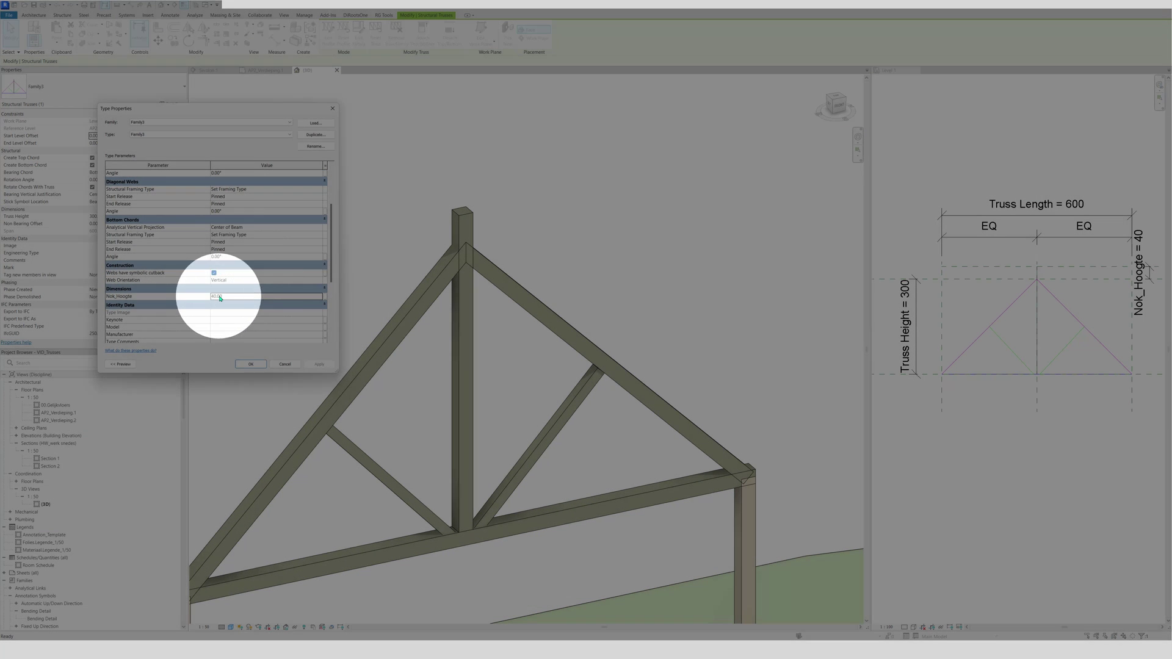
click(208, 297)
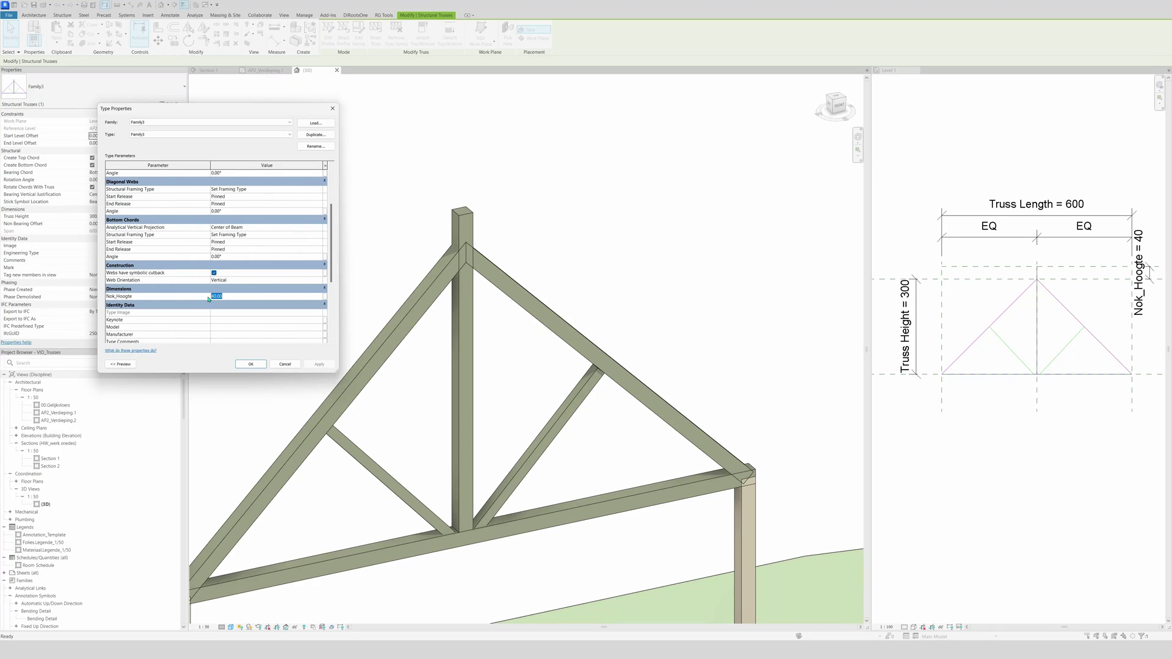
text(25)
click(314, 365)
click(250, 364)
Apply coping to the upper ends of both sloped top chords where they meet the truss's center post.
scroll(585, 244, down, 2)
mouse_move(584, 244)
middle_down()
mouse_move(611, 241)
mouse_move(600, 232)
middle_up()
click(599, 231)
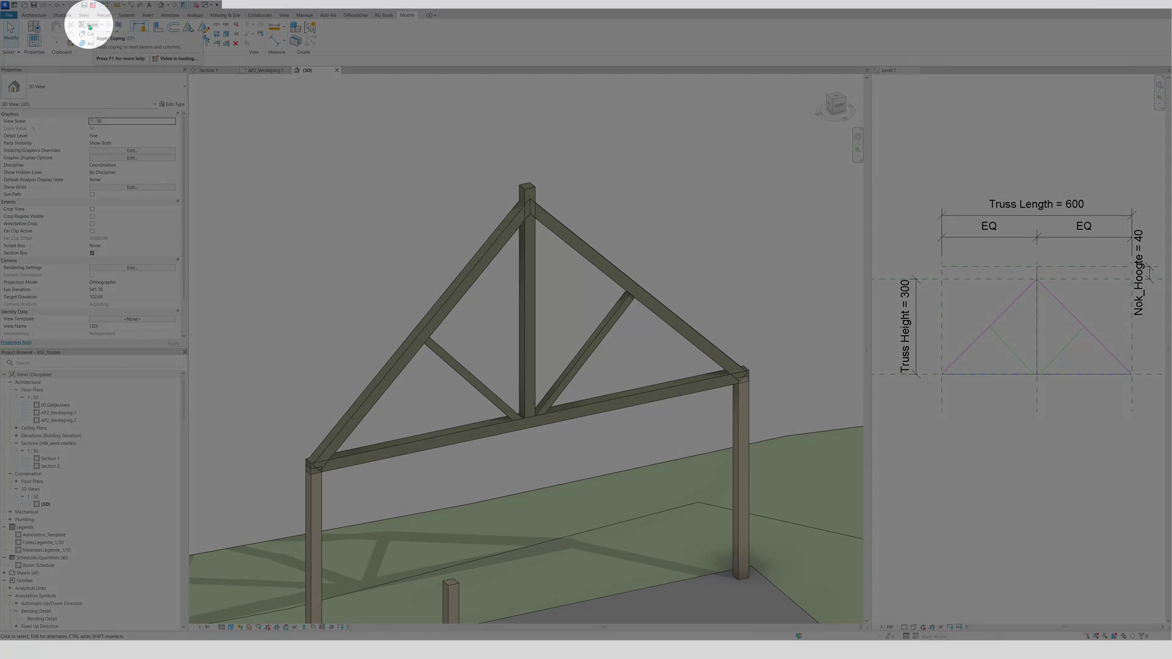
click(89, 27)
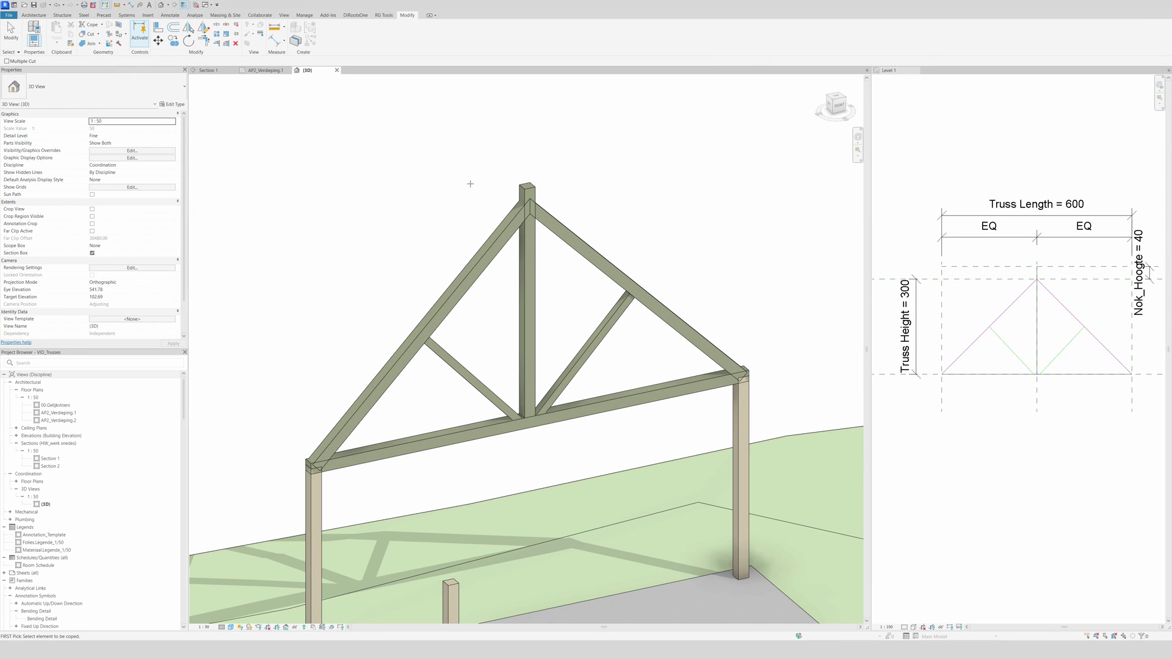
shift+middle_drag(598, 174, 605, 270)
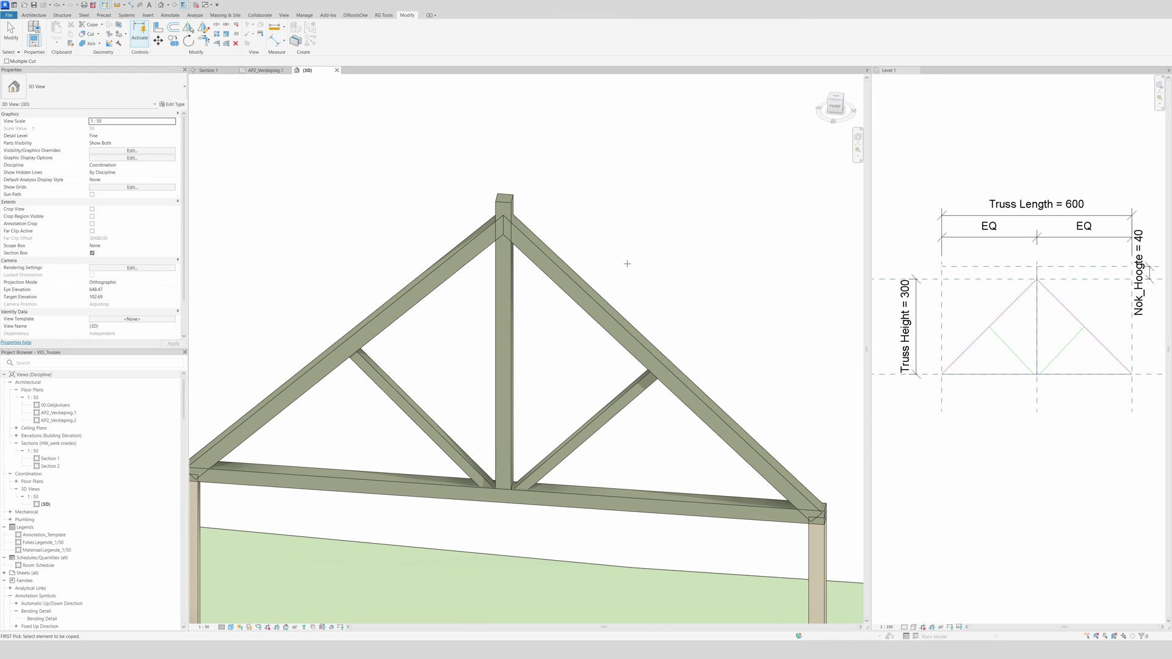
click(556, 265)
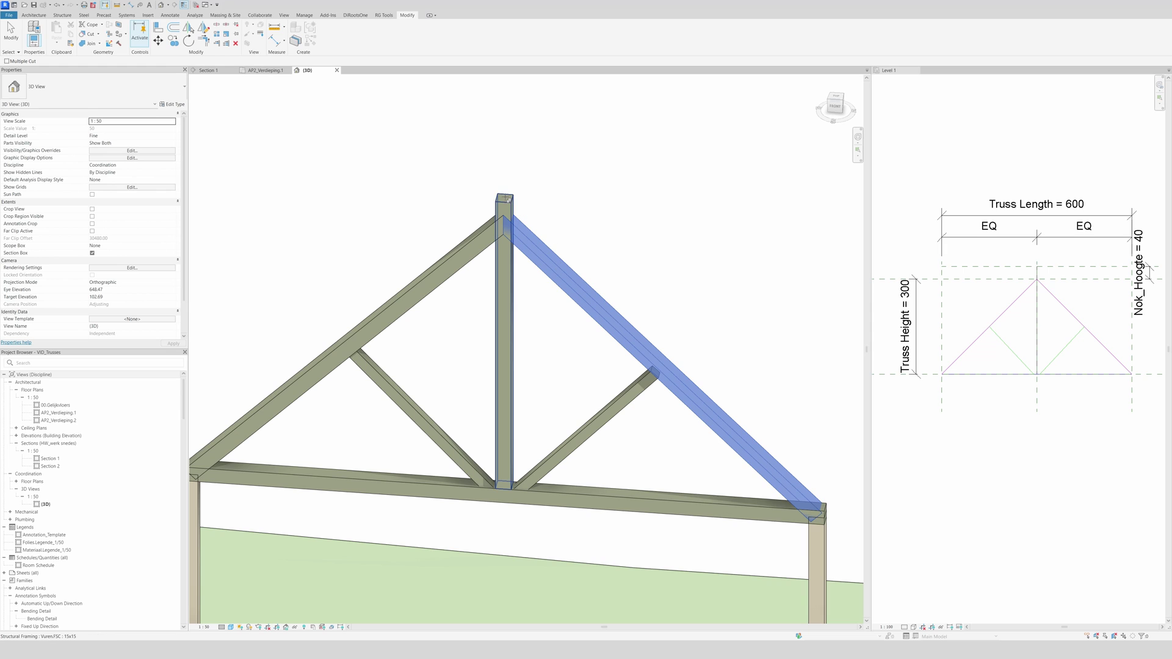
click(504, 197)
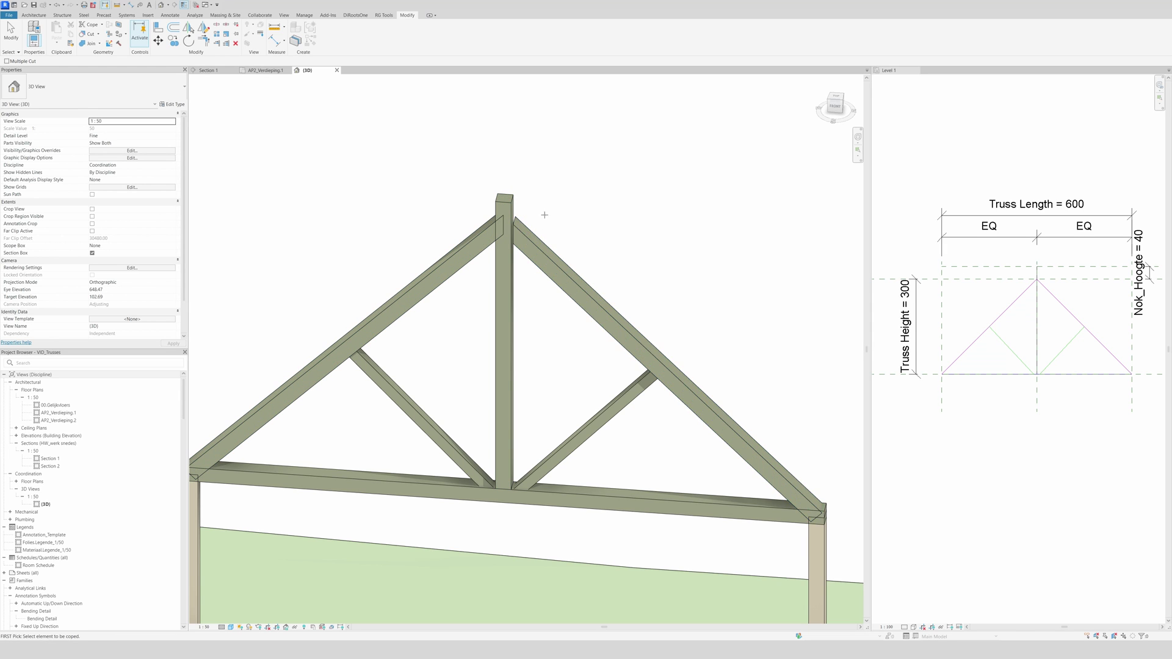
shift+middle_drag(544, 210, 638, 221)
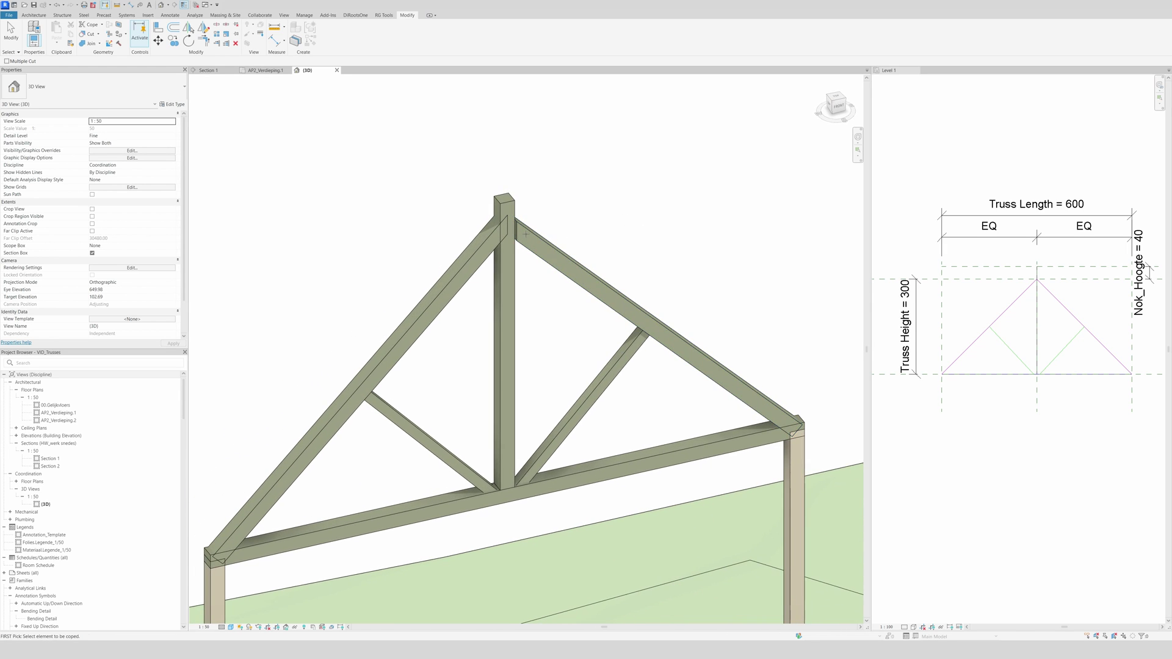
click(450, 283)
click(505, 293)
Cope the lower ends of both diagonal webs against the truss's bottom chord.
middle_drag(466, 293, 435, 237)
shift+middle_drag(449, 380, 312, 359)
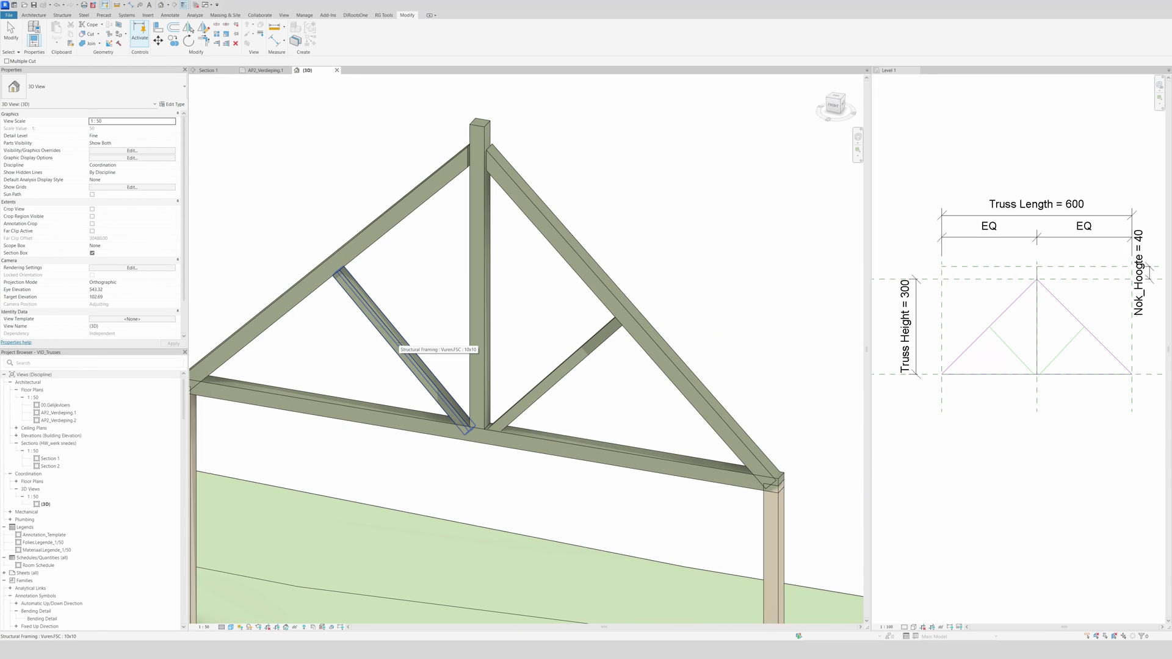
click(400, 345)
click(501, 434)
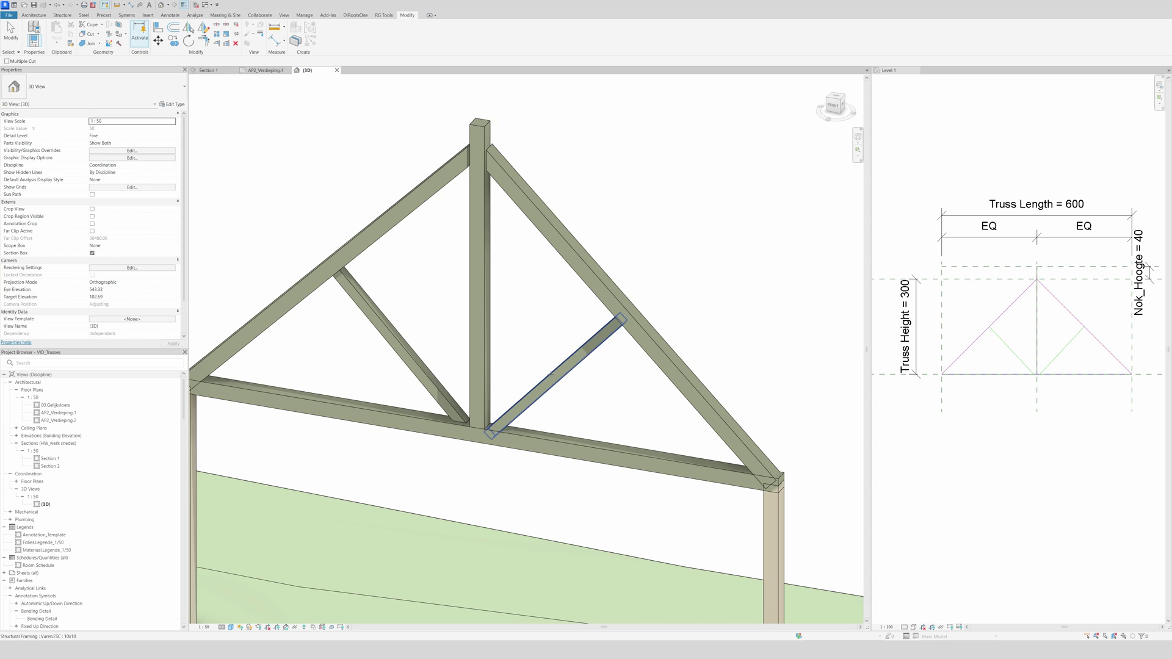
click(551, 380)
click(517, 432)
Cope the lower ends of both sloped top chords against the bottom chord above the columns.
click(708, 411)
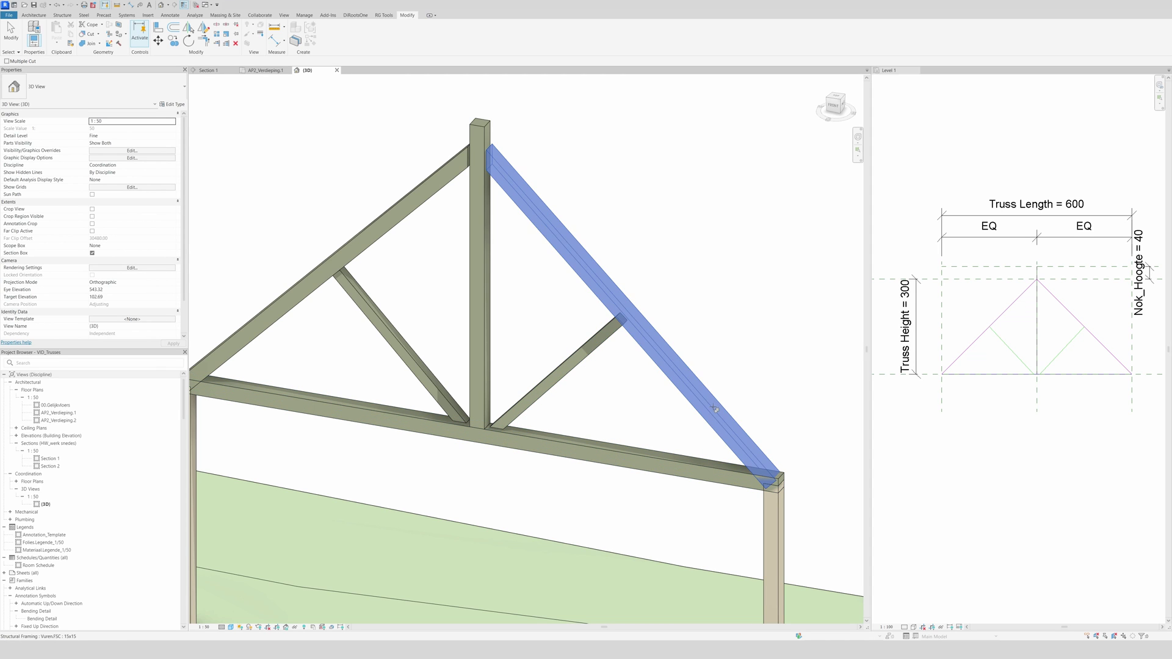
click(610, 455)
middle_drag(538, 393, 724, 392)
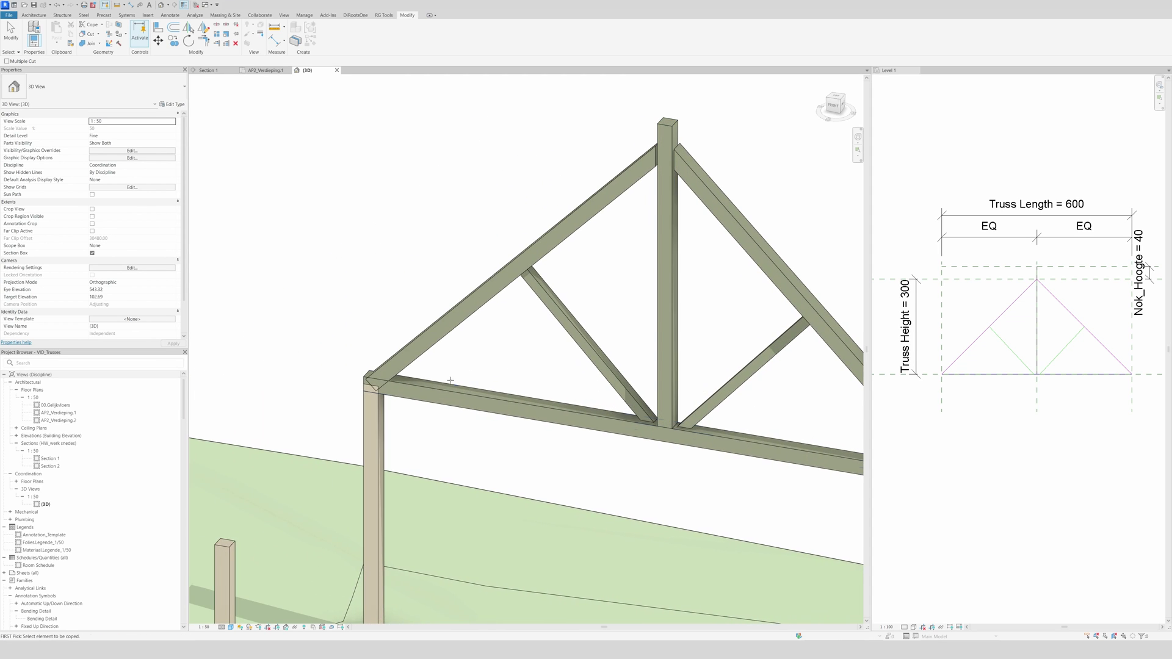
click(395, 371)
click(409, 386)
scroll(391, 309, down, 2)
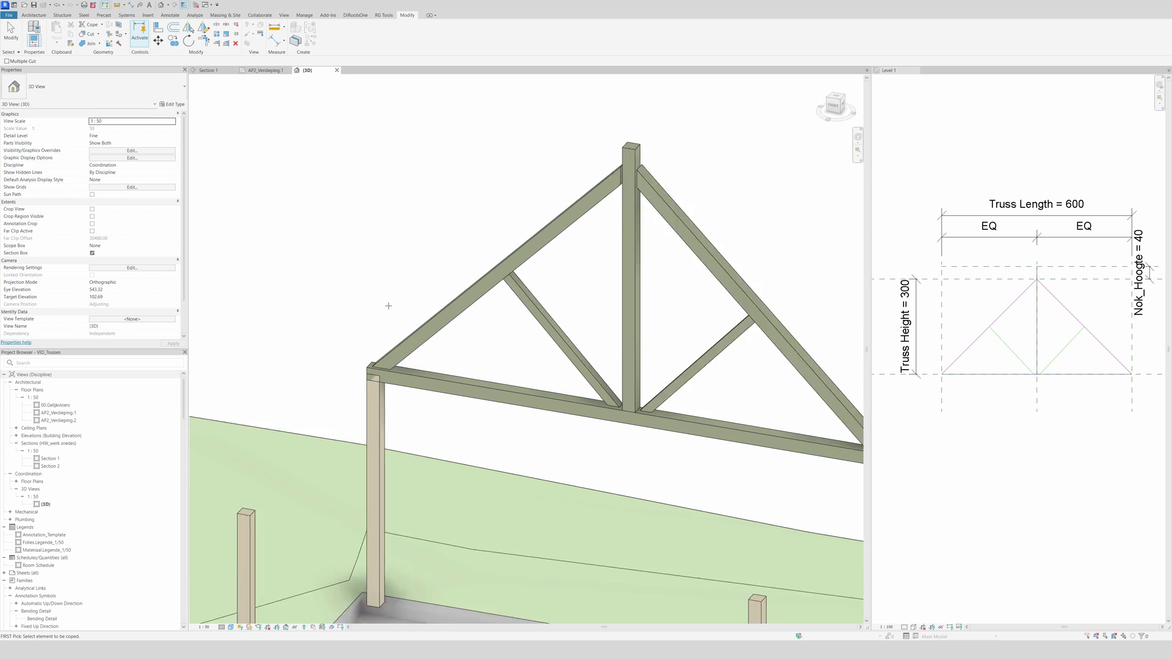
key(Escape)
Set the coping distance of the left sloped top chord to 0.00.
shift+middle_drag(548, 320, 672, 224)
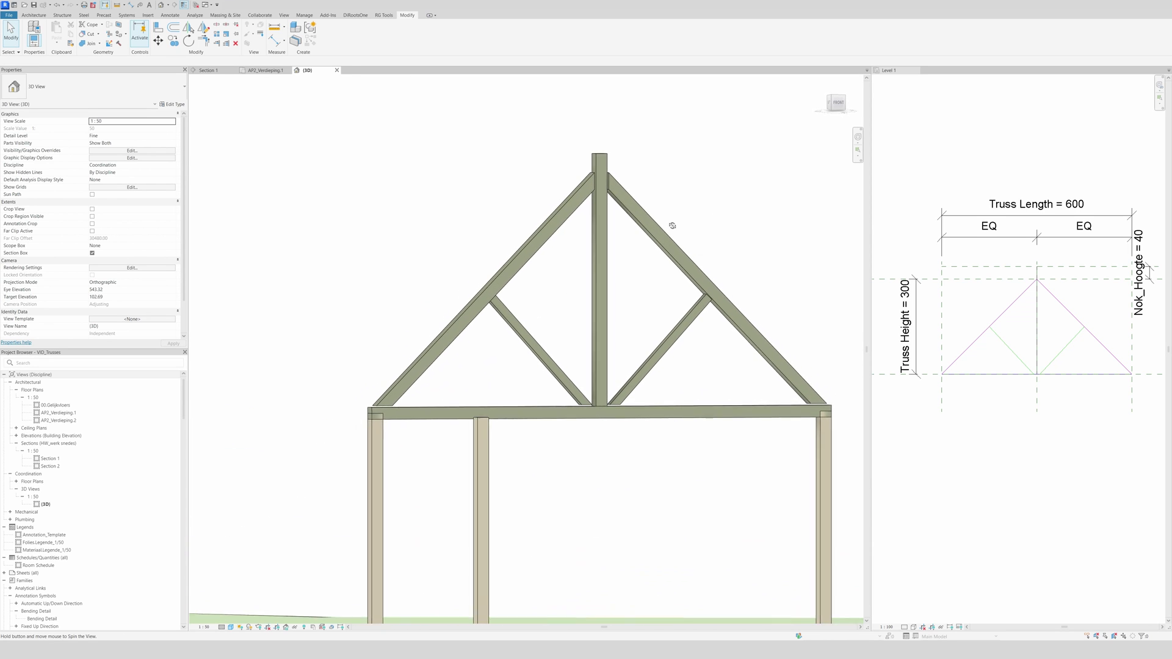
scroll(649, 199, up, 4)
shift+middle_drag(617, 197, 659, 304)
scroll(552, 227, down, 3)
mouse_move(552, 227)
shift+middle_down()
mouse_move(572, 251)
mouse_move(563, 248)
shift+middle_up()
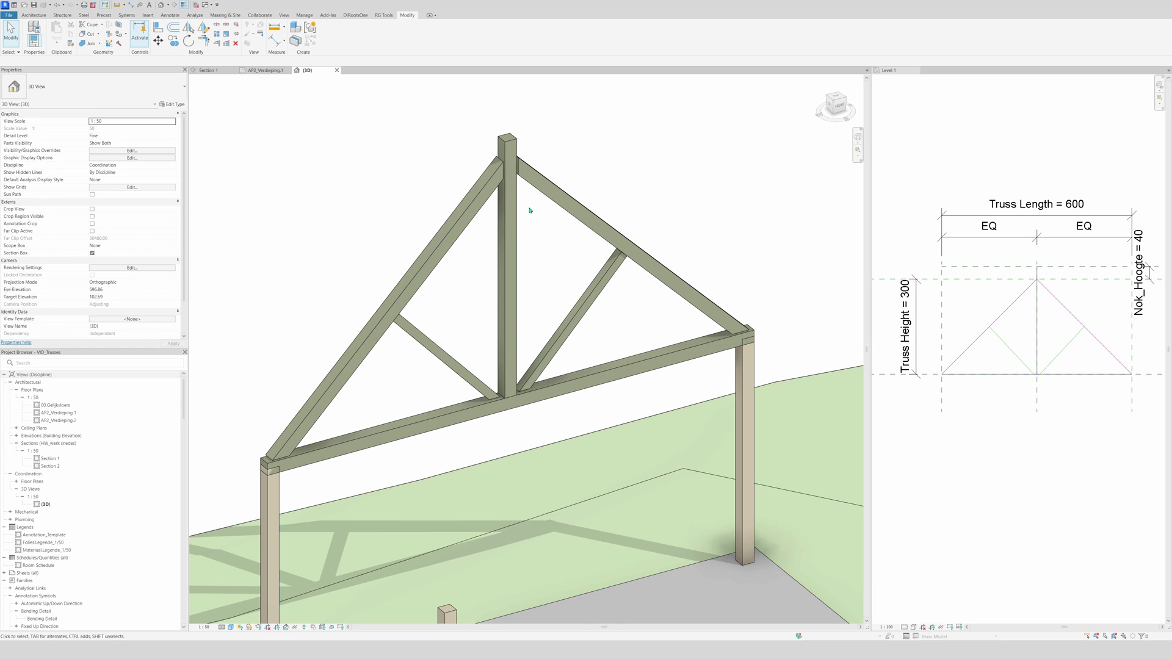
click(463, 229)
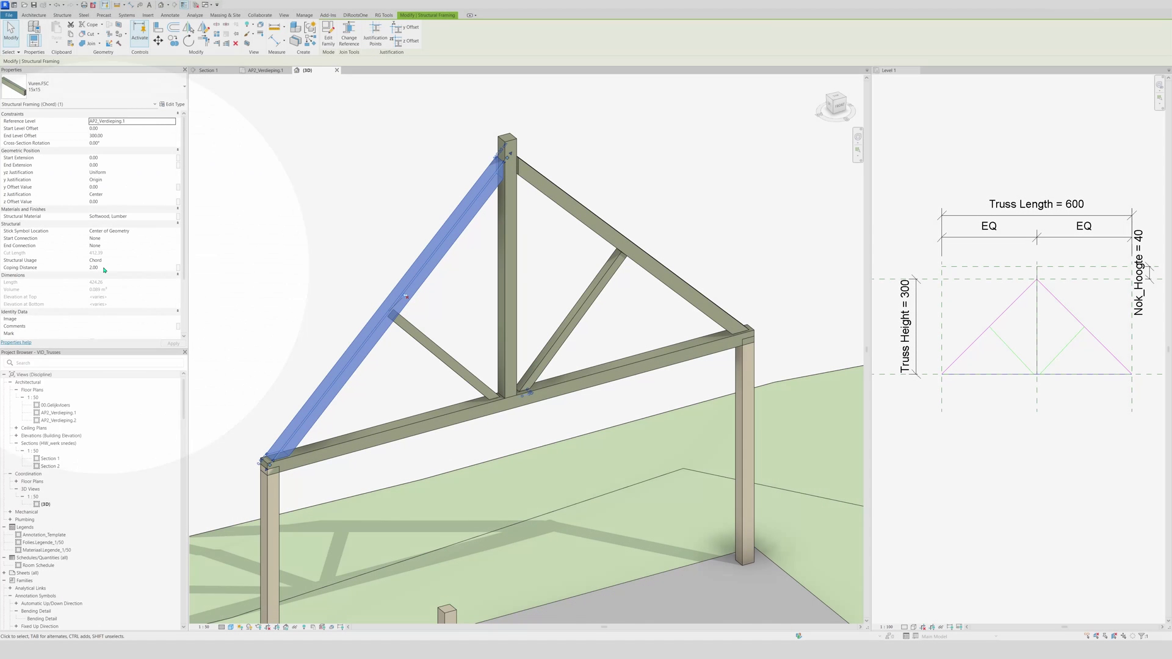
click(100, 268)
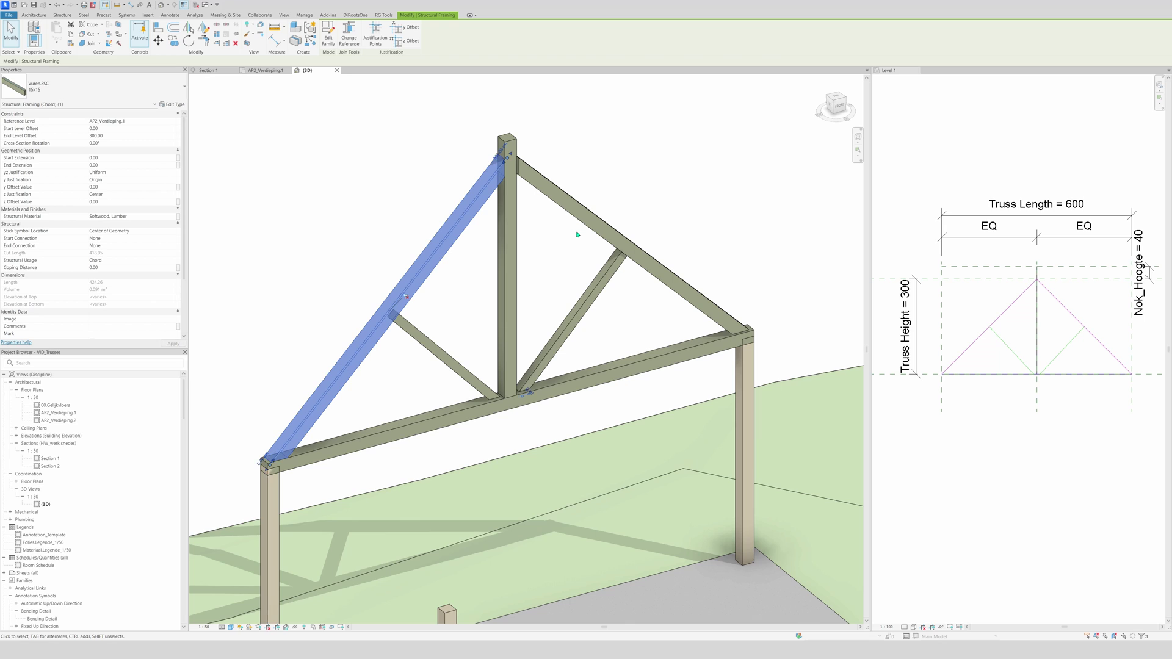
key(Escape)
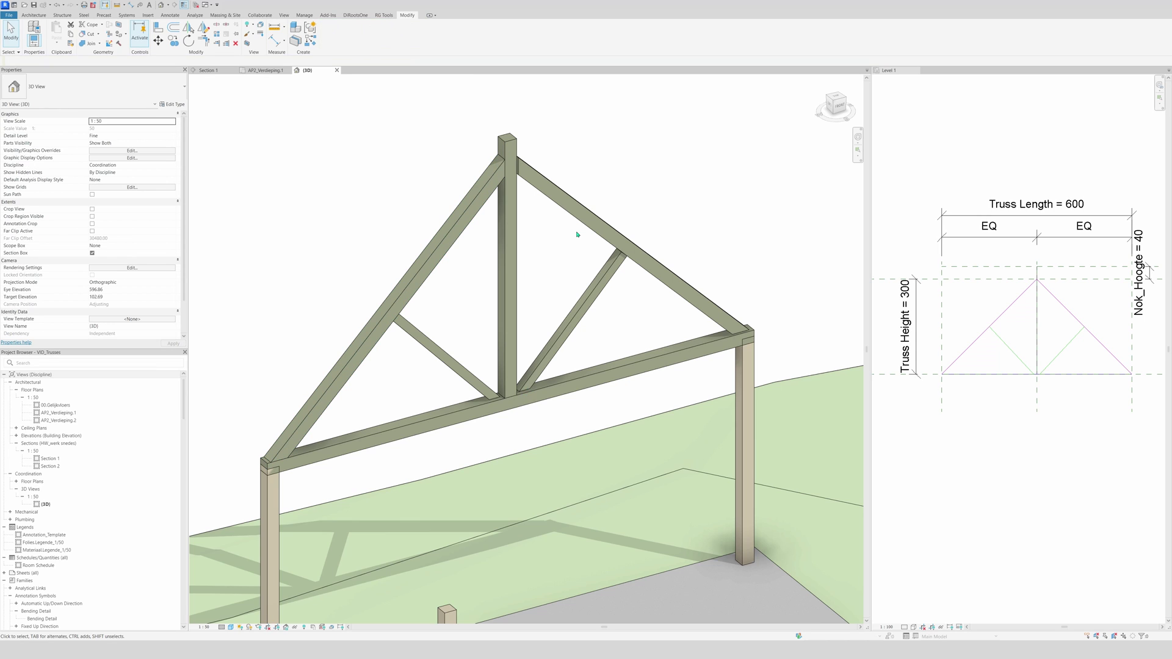
Set the coping distance of the right sloped top chord and both diagonal webs together to 0.00.
click(571, 208)
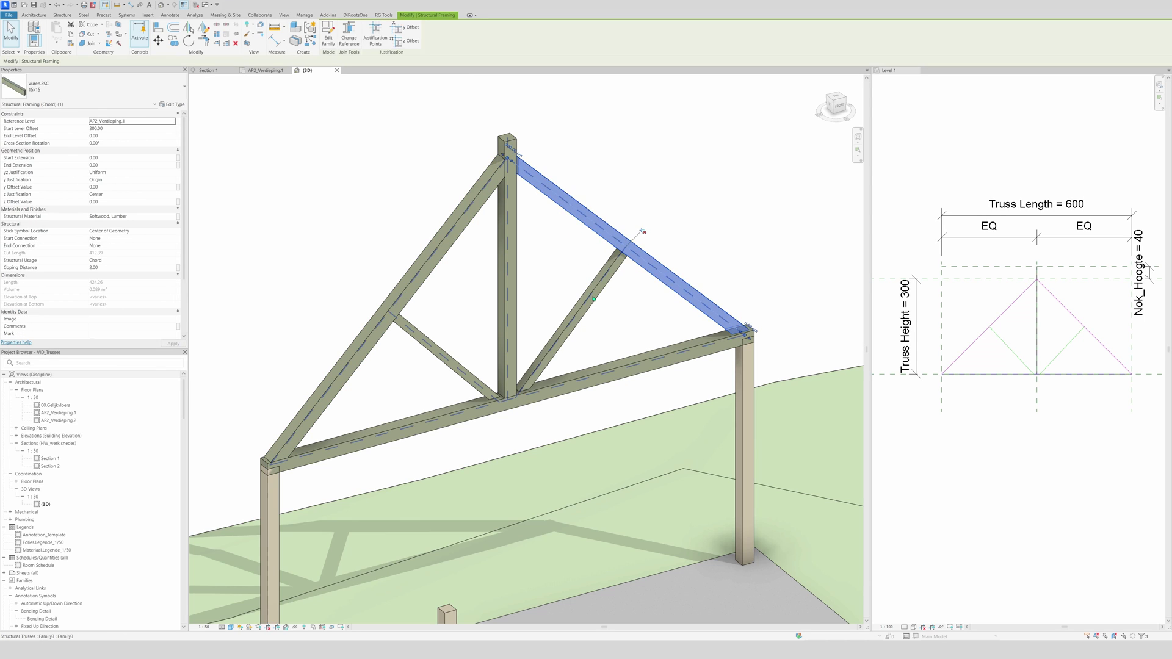
ctrl+click(596, 307)
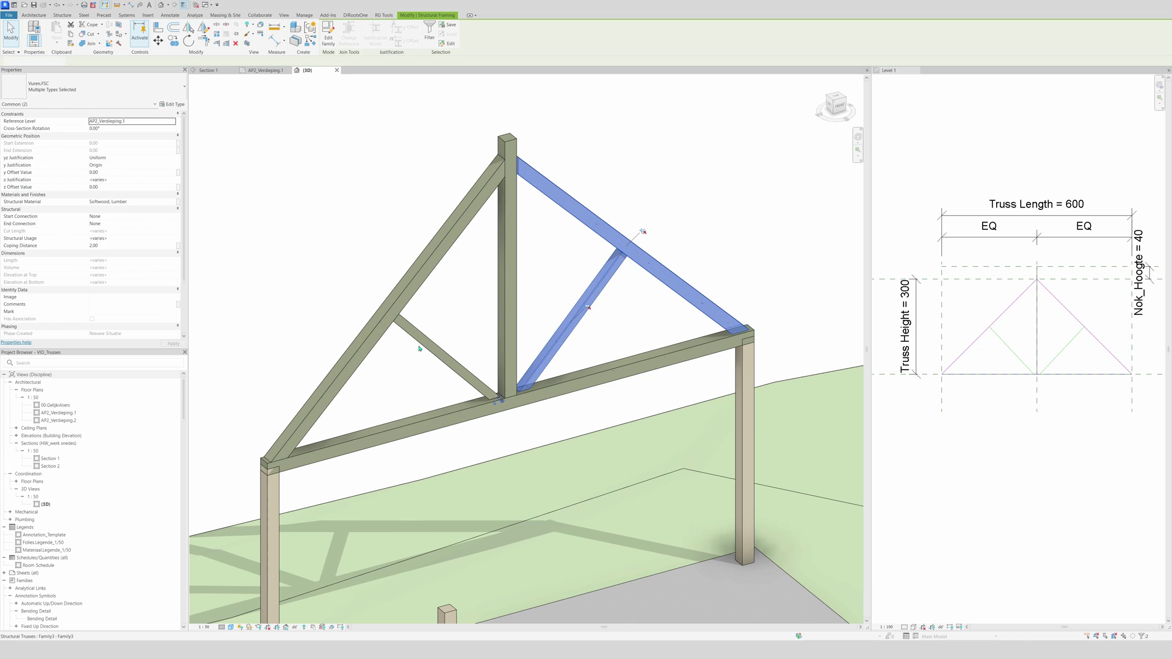
ctrl+click(430, 343)
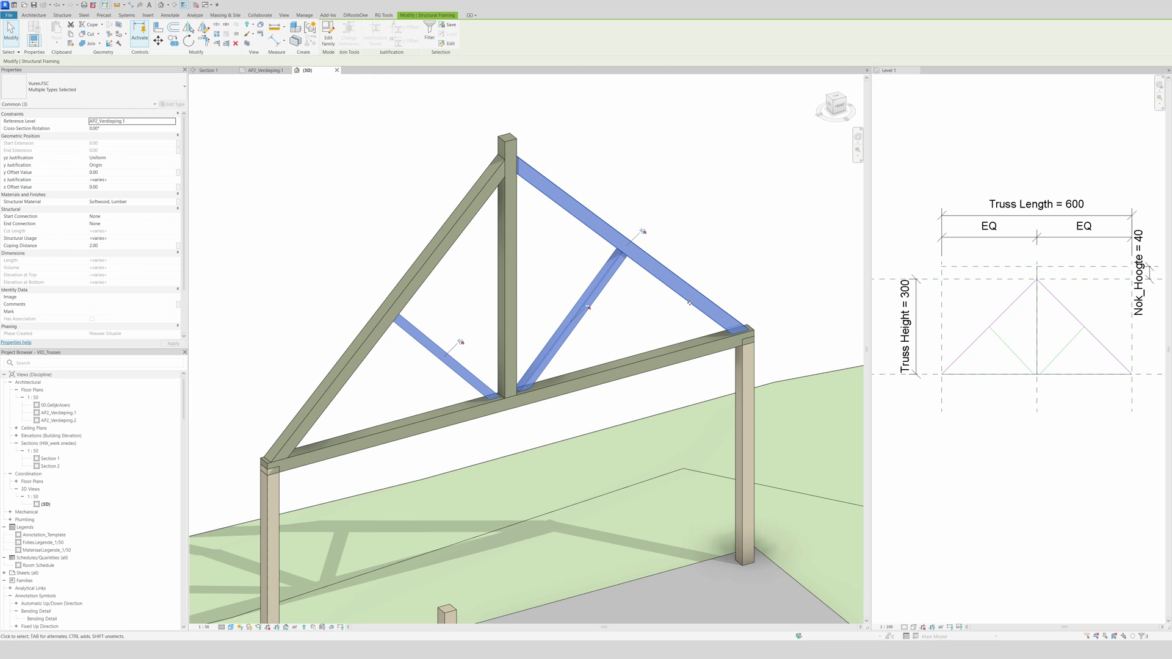
ctrl+click(485, 419)
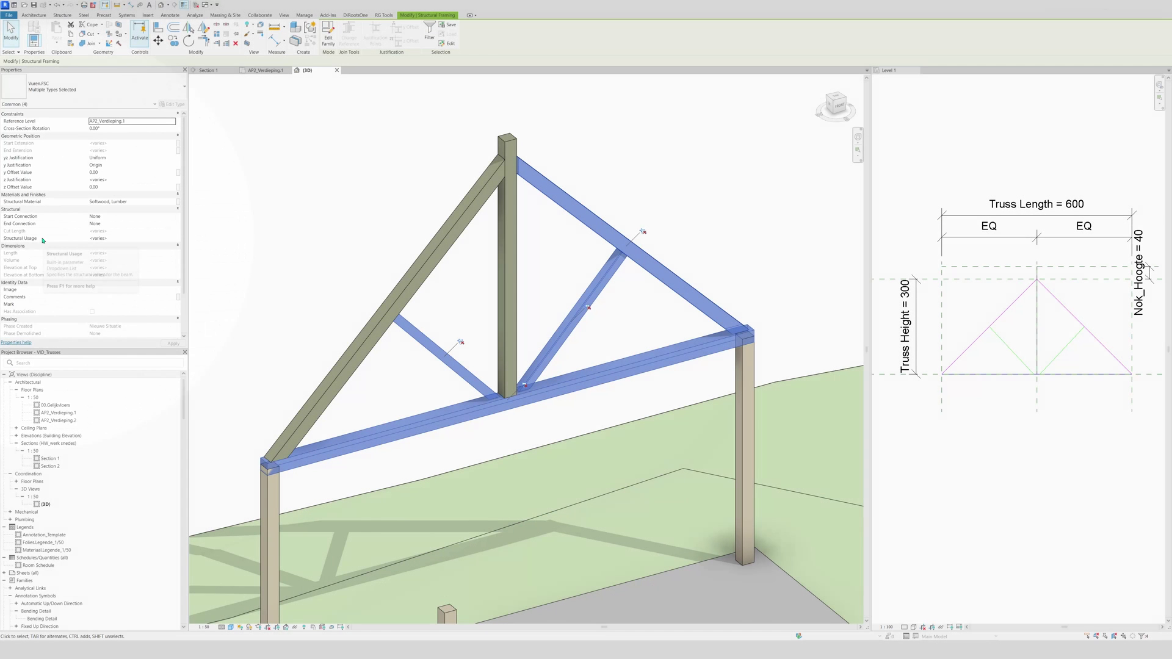
shift+click(449, 429)
click(129, 245)
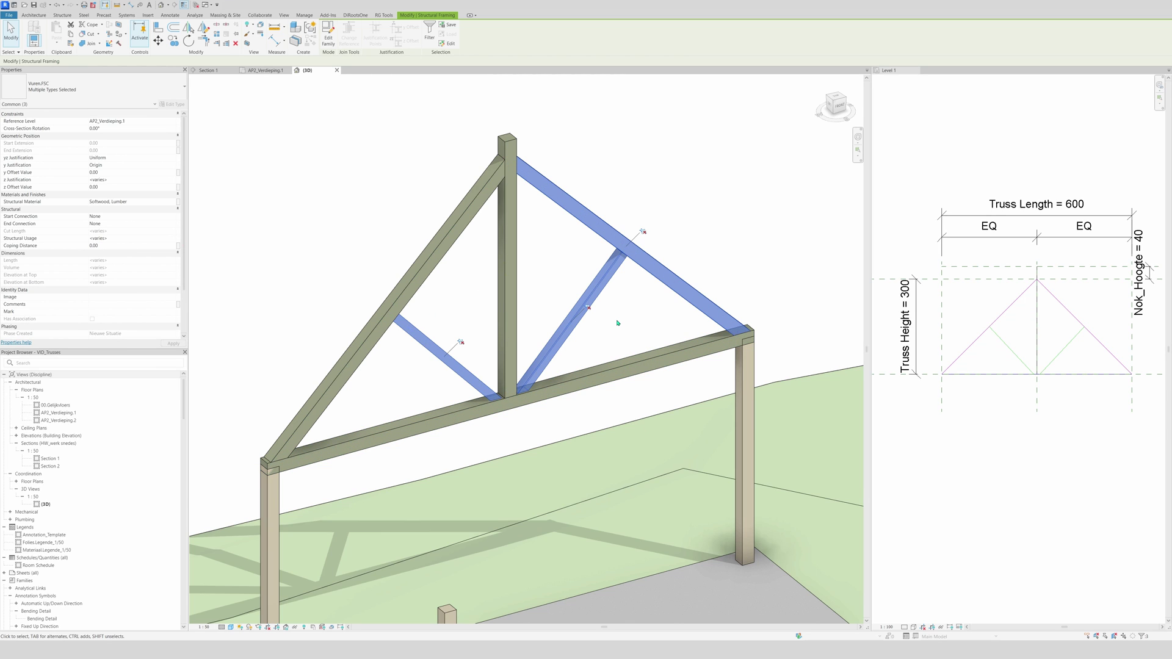
scroll(617, 320, down, 2)
click(665, 278)
mouse_move(664, 278)
shift+middle_down()
mouse_move(513, 282)
mouse_move(688, 264)
mouse_move(678, 262)
shift+middle_up()
scroll(638, 272, up, 3)
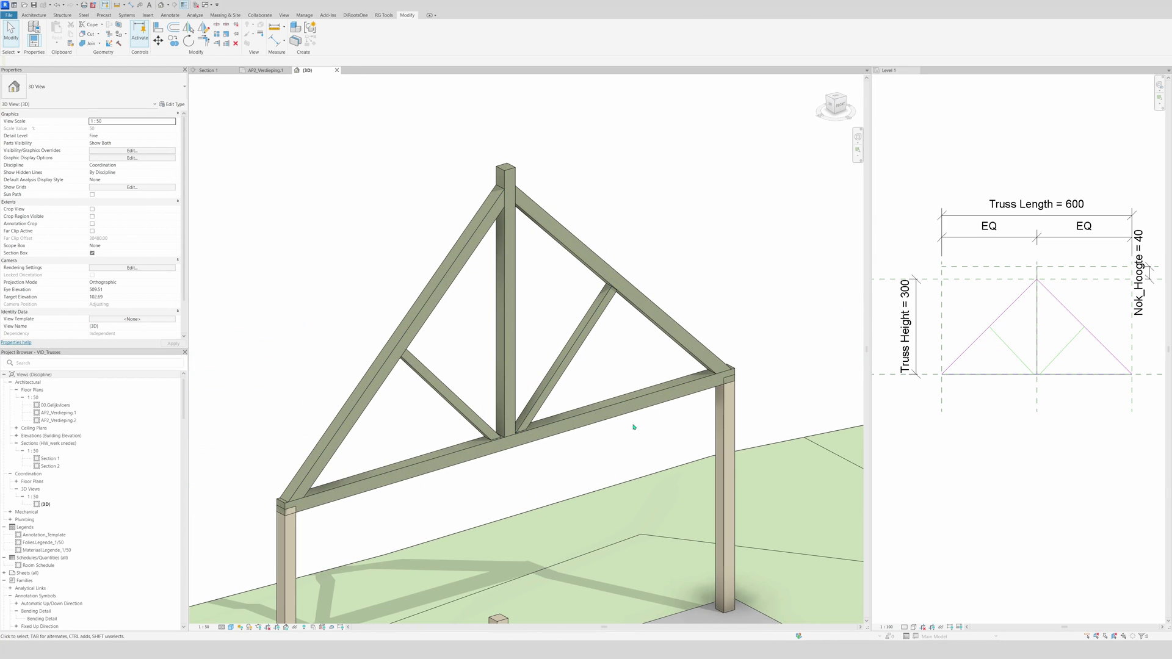
Select the truss and, in Section 1, dimension from level AP2_Verdieping.1 to the underside of the bottom chord beside the right column.
scroll(634, 427, down, 2)
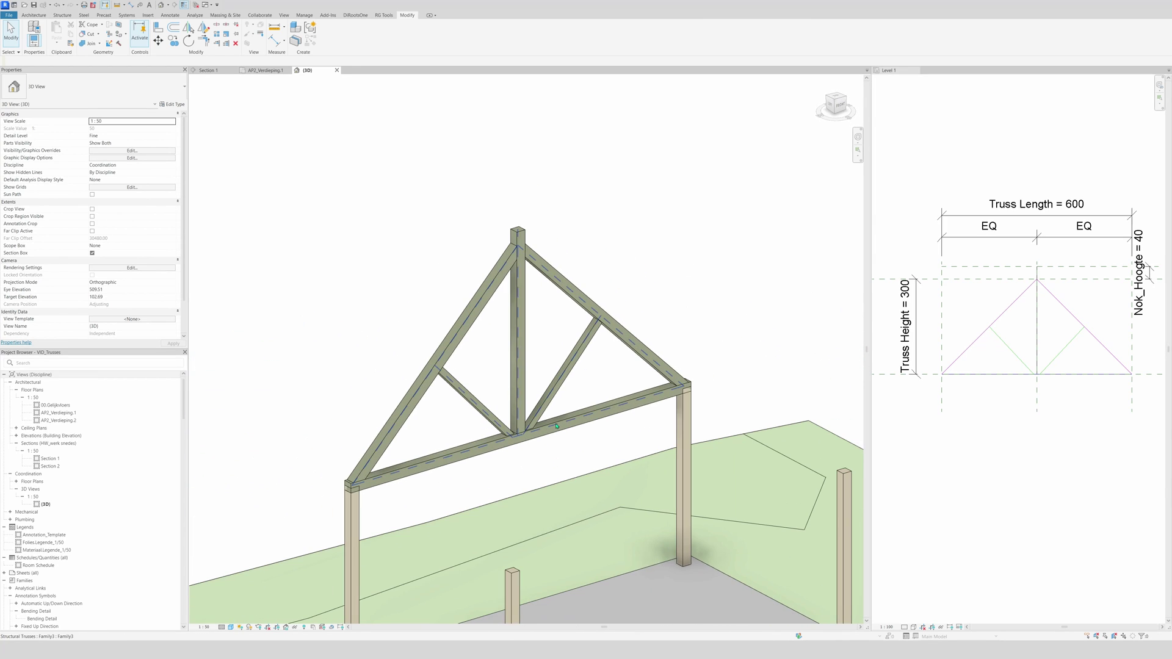
click(438, 468)
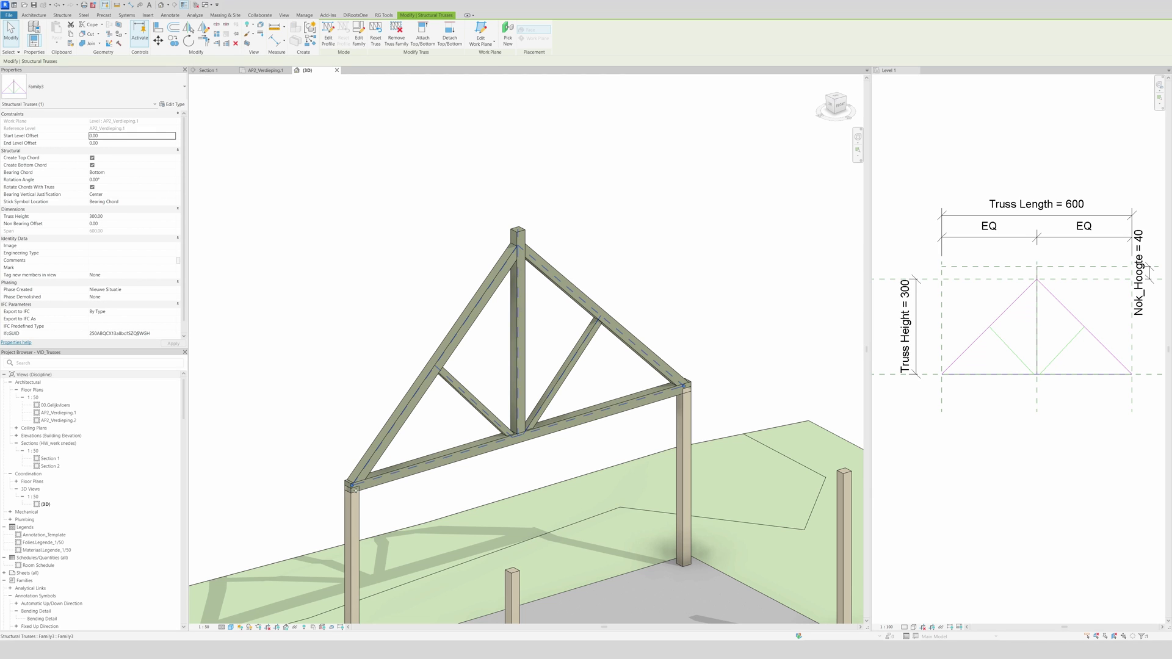
scroll(354, 489, up, 3)
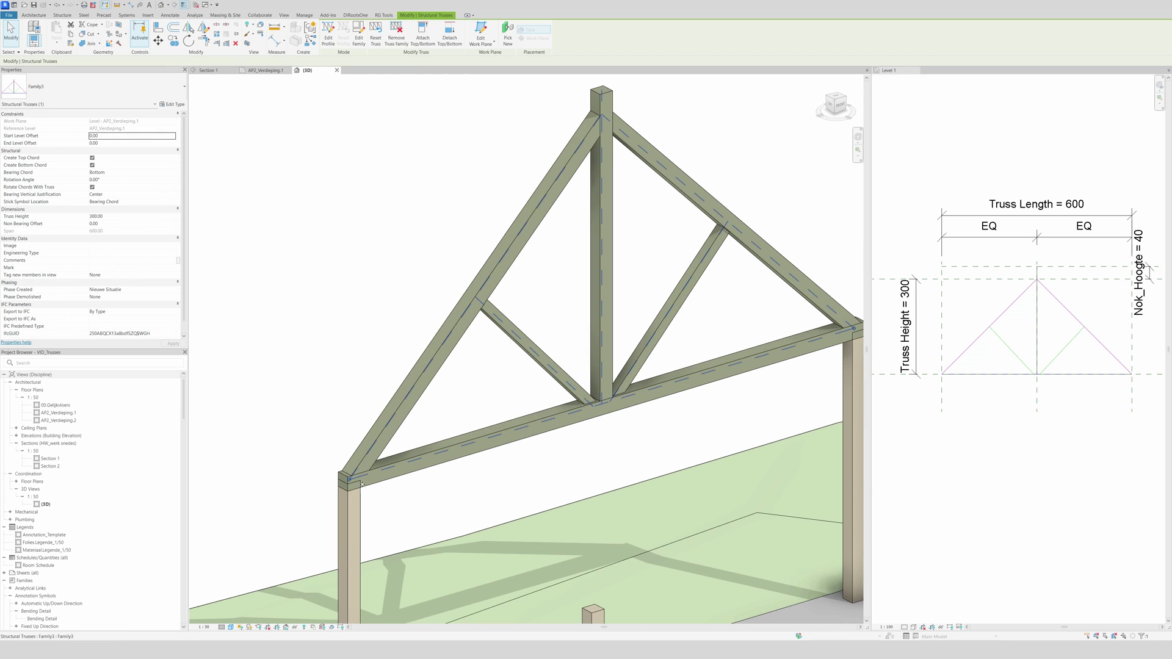
scroll(361, 485, down, 1)
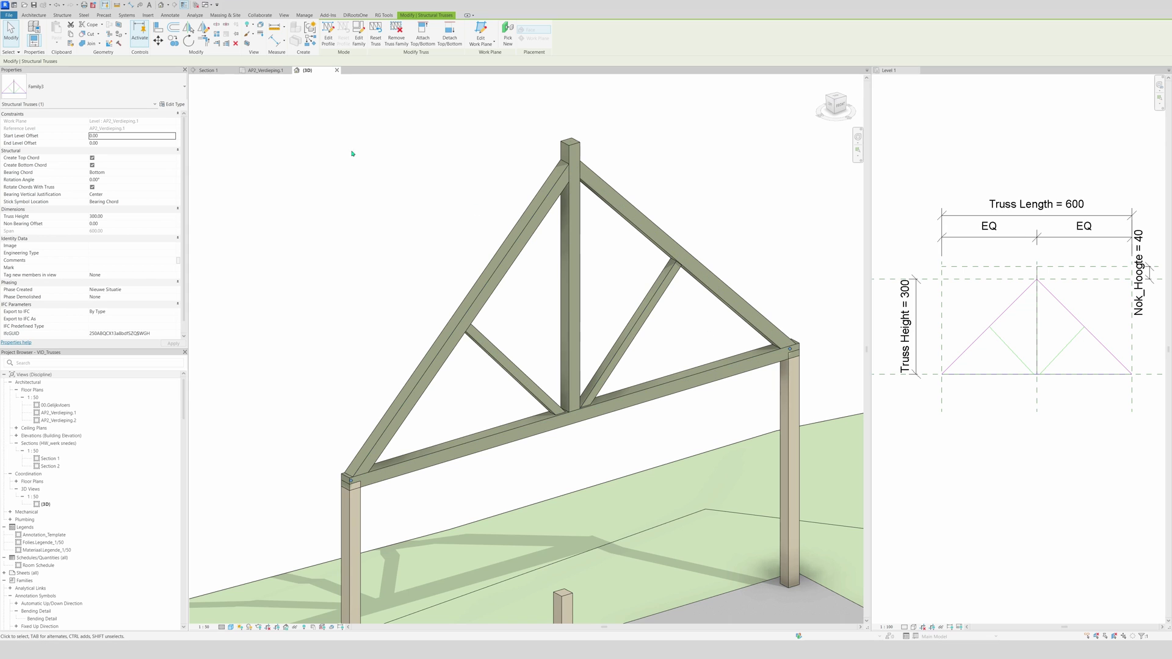
click(208, 71)
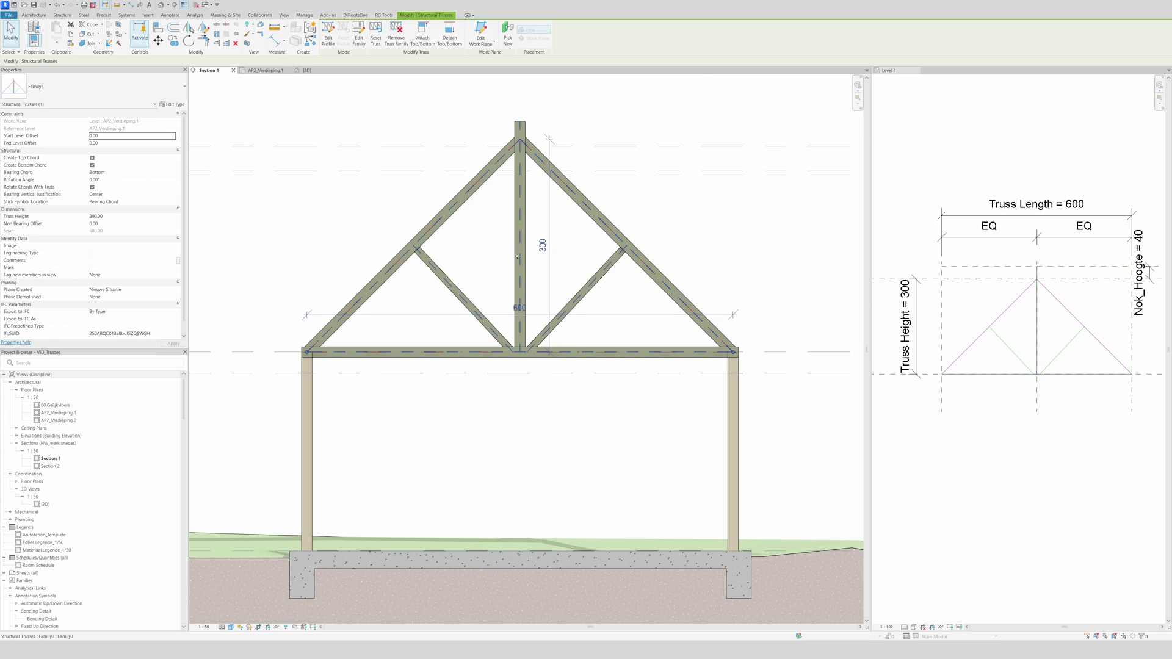
click(343, 393)
key(d)
key(i)
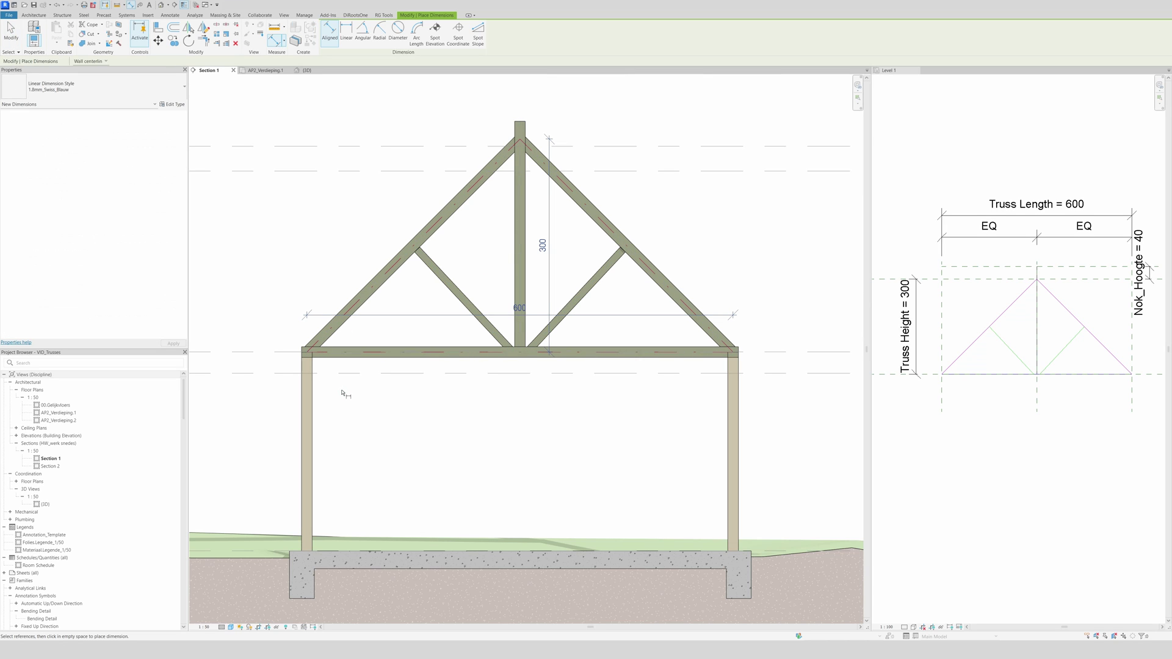
scroll(763, 349, up, 5)
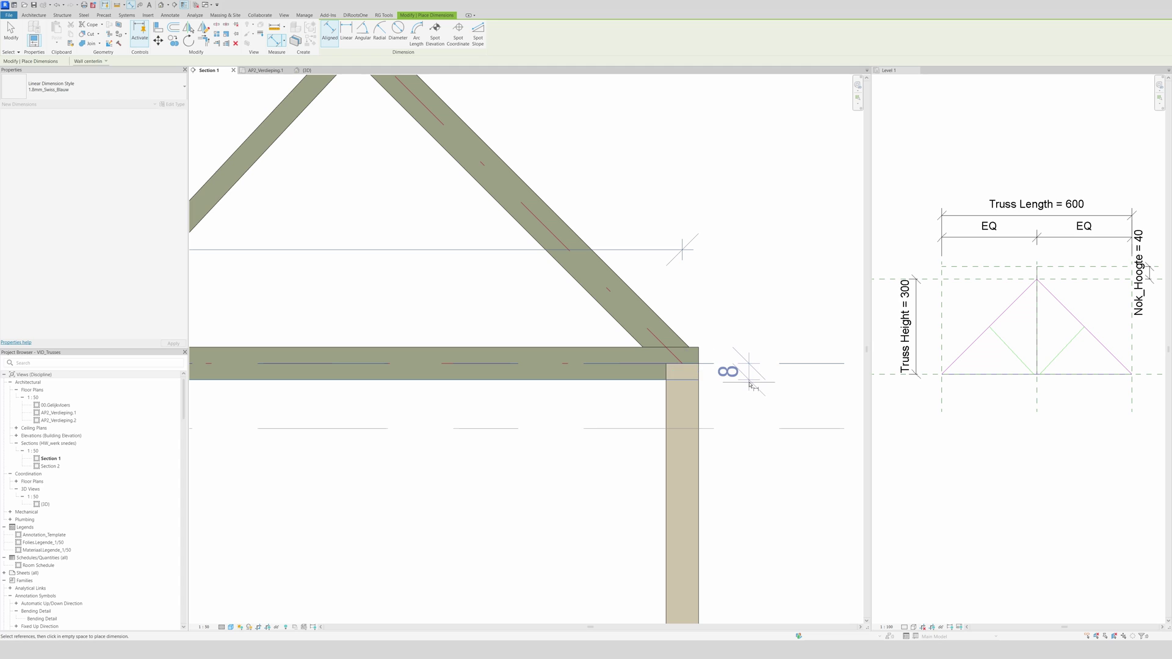
scroll(731, 390, down, 2)
scroll(732, 395, down, 2)
key(Escape)
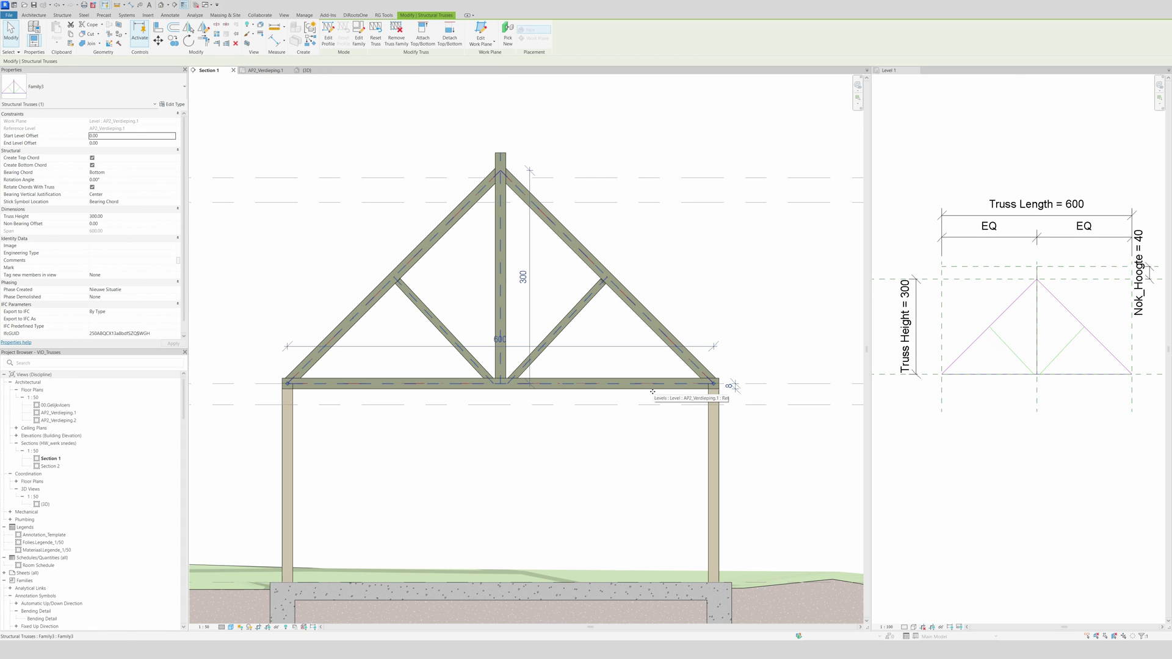
Raise the truss by setting its start and end level offsets to 8.00, and return to the 3D view.
click(129, 137)
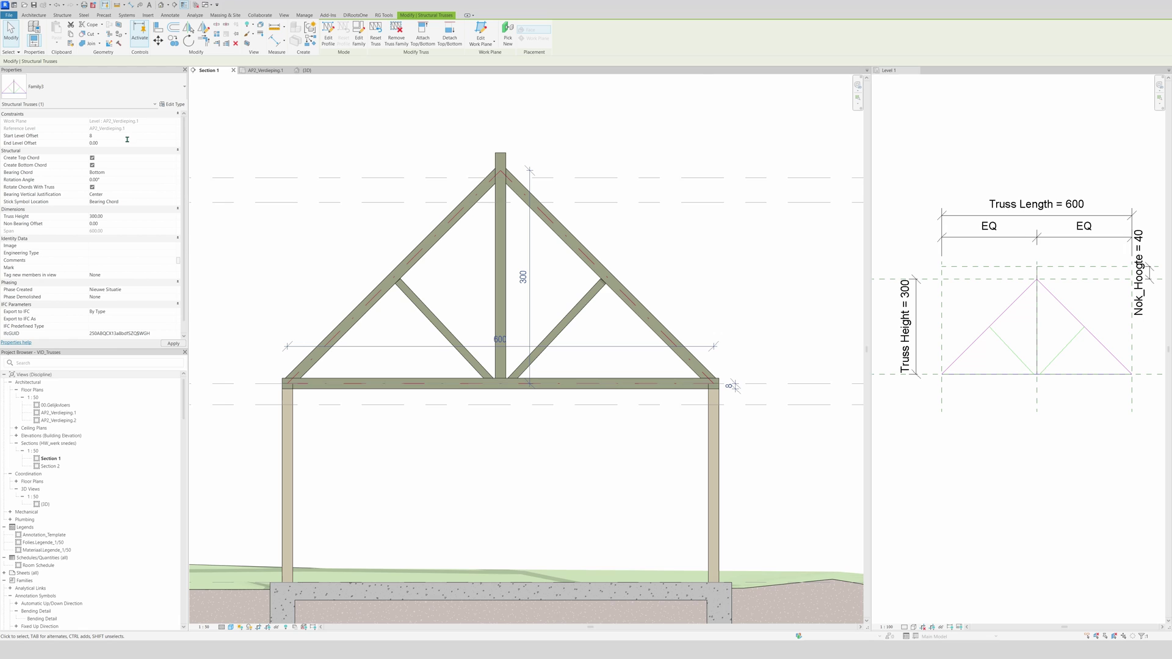
text(8)
click(127, 143)
click(123, 137)
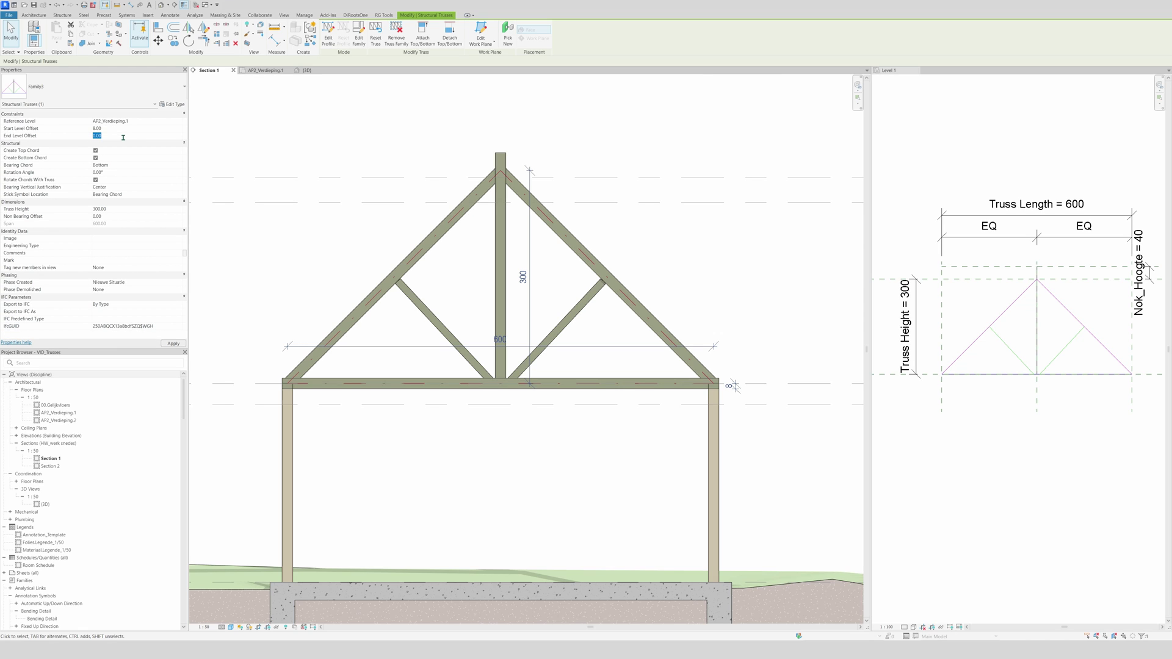
key(Tab)
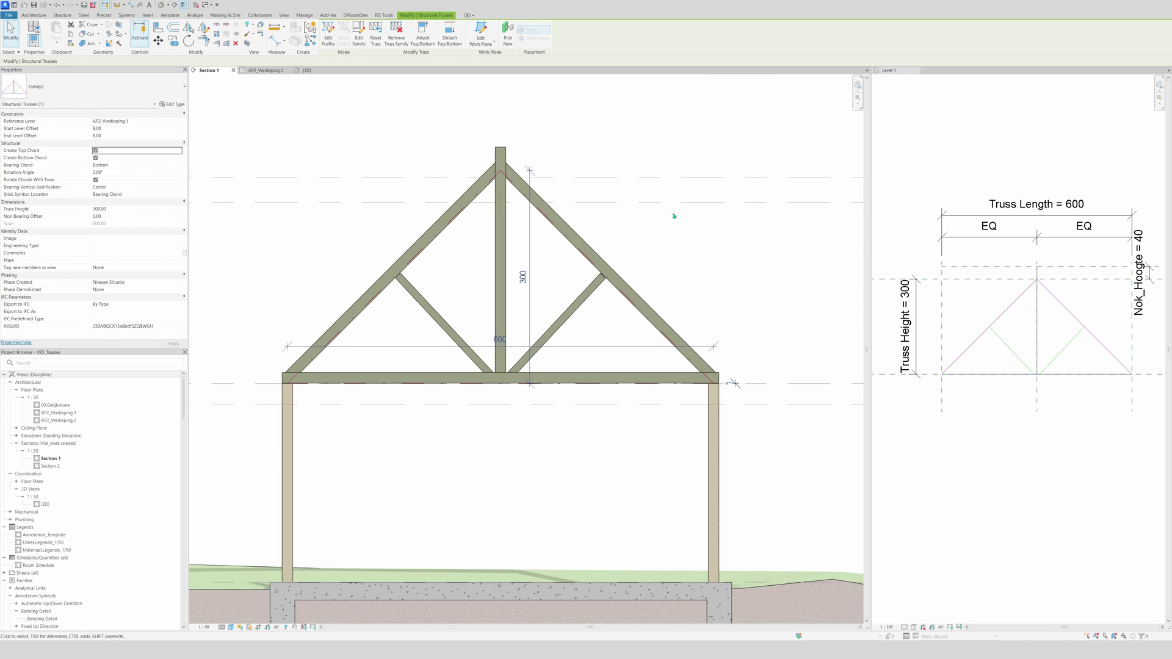
click(675, 214)
scroll(464, 271, down, 2)
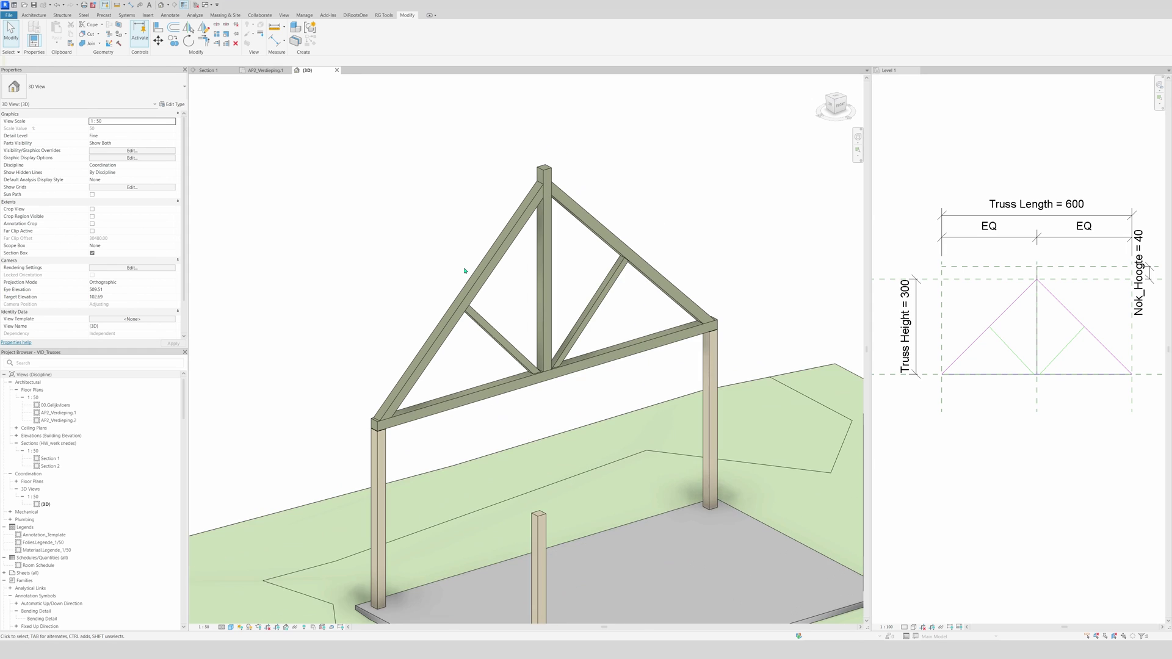
shift+middle_drag(466, 269, 611, 379)
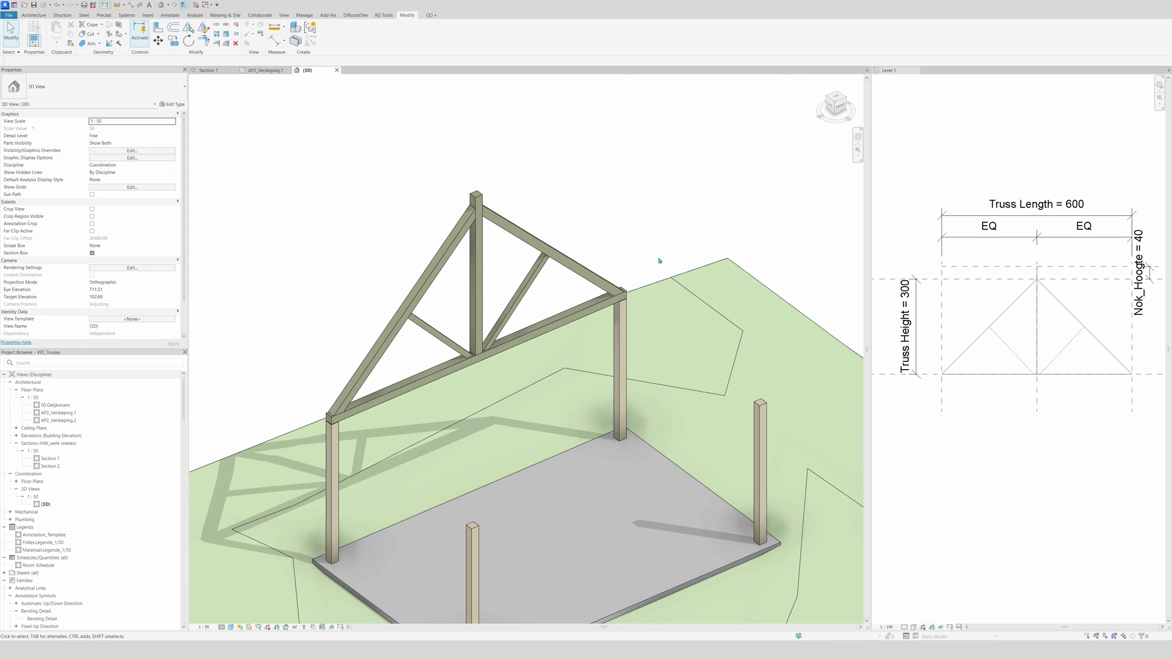
scroll(623, 192, down, 2)
shift+middle_drag(623, 191, 599, 196)
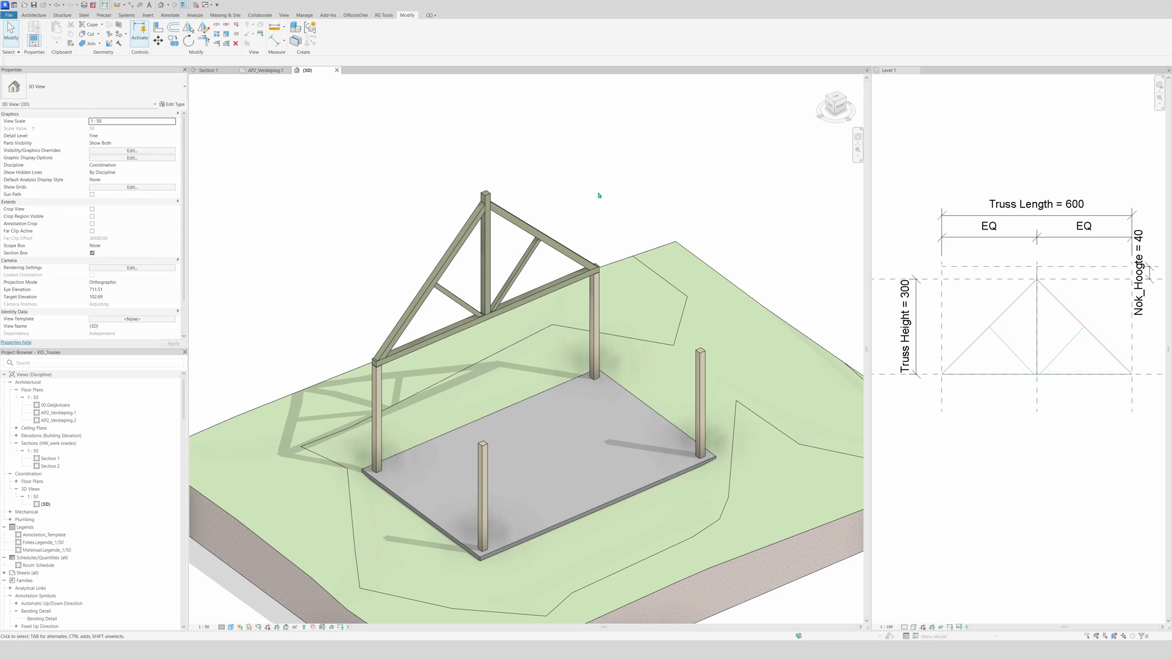